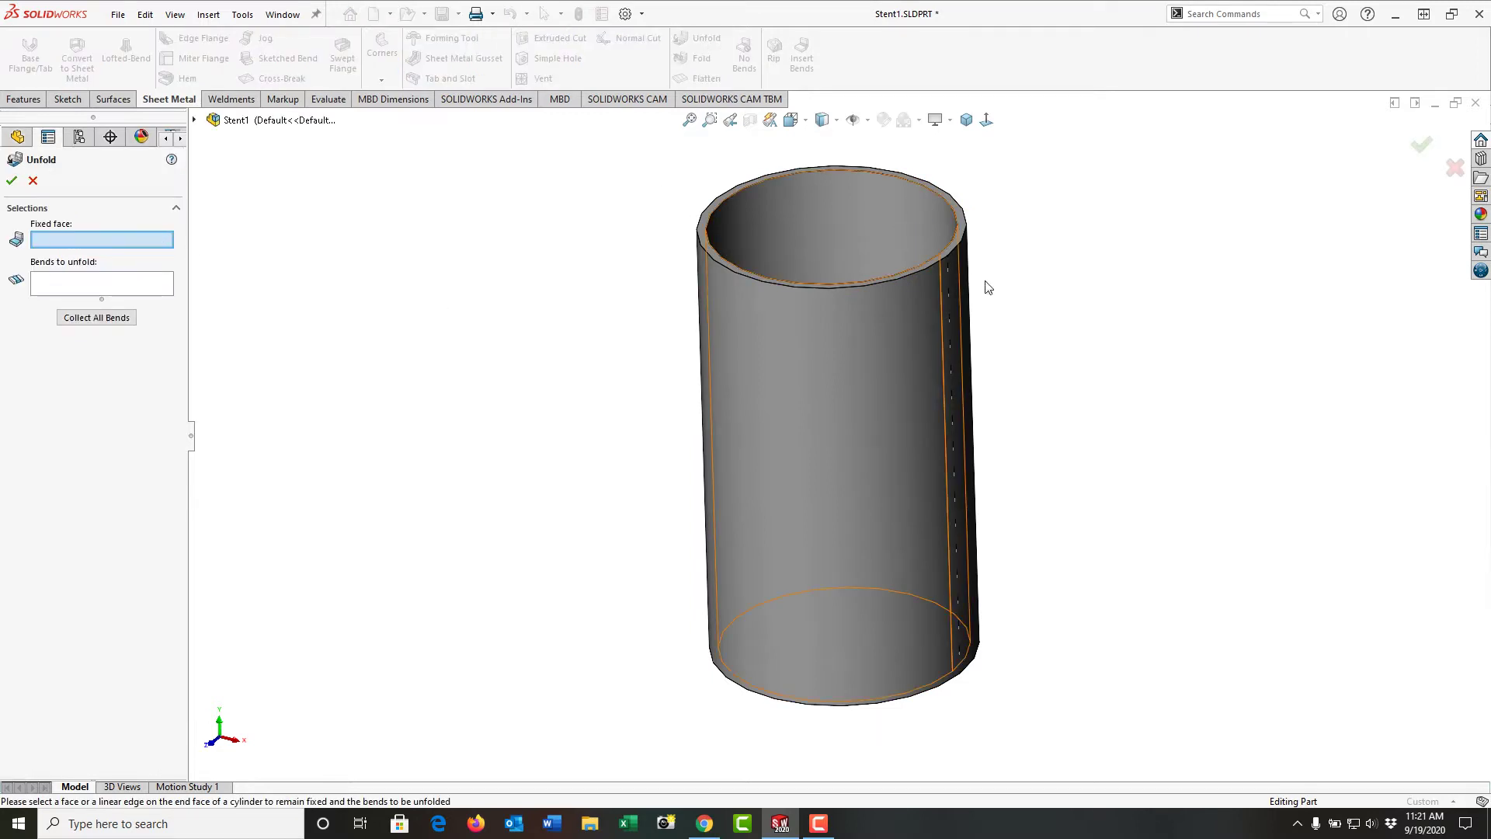
# Unfold all bends of the tube, keeping the outer vertical edge at the seam fixed.
pyautogui.scroll(-5, 950, 268)
pyautogui.scroll(-6, 795, 501)
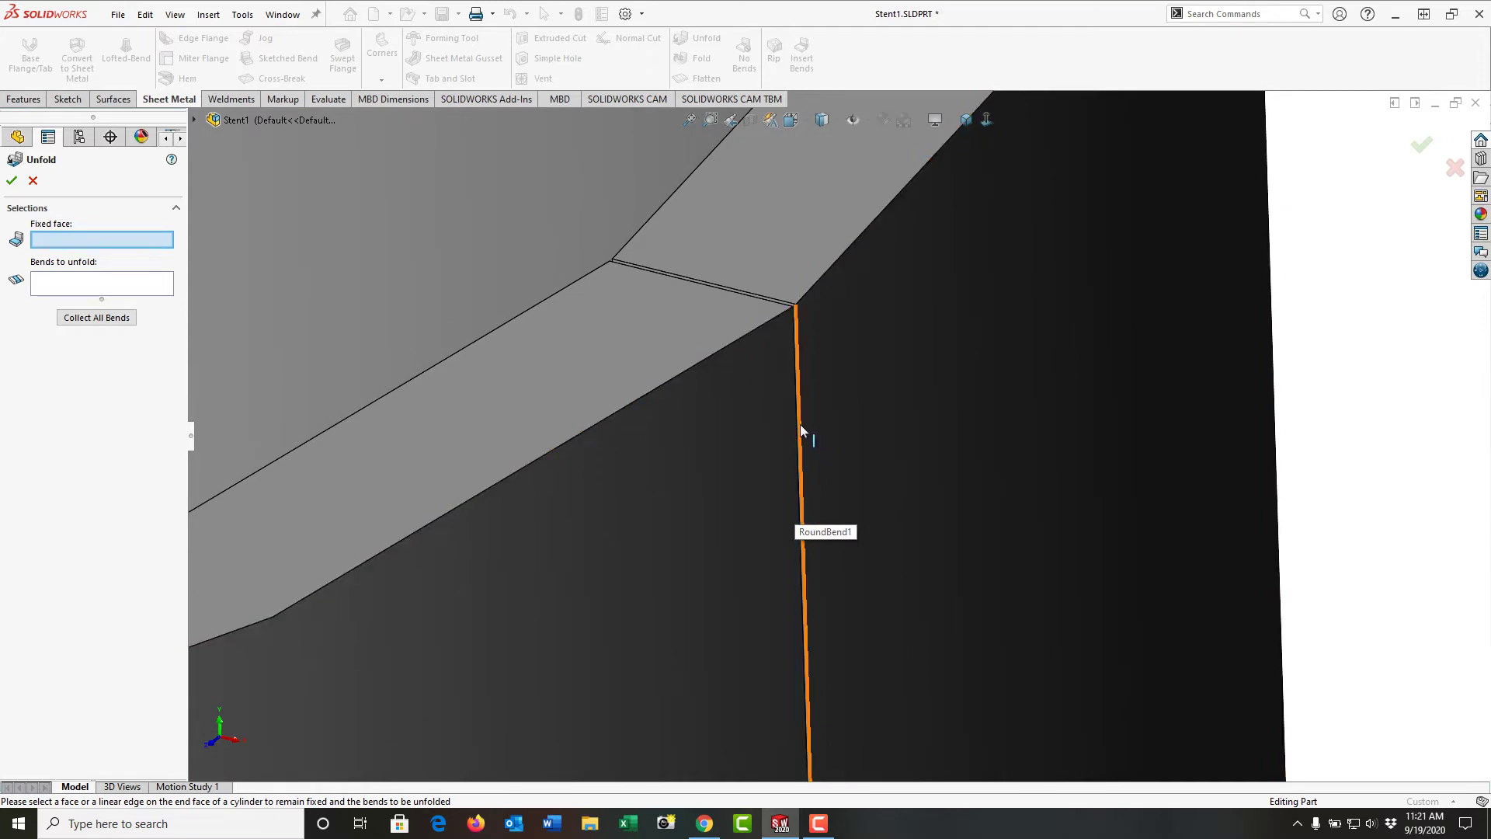
pyautogui.click(800, 424)
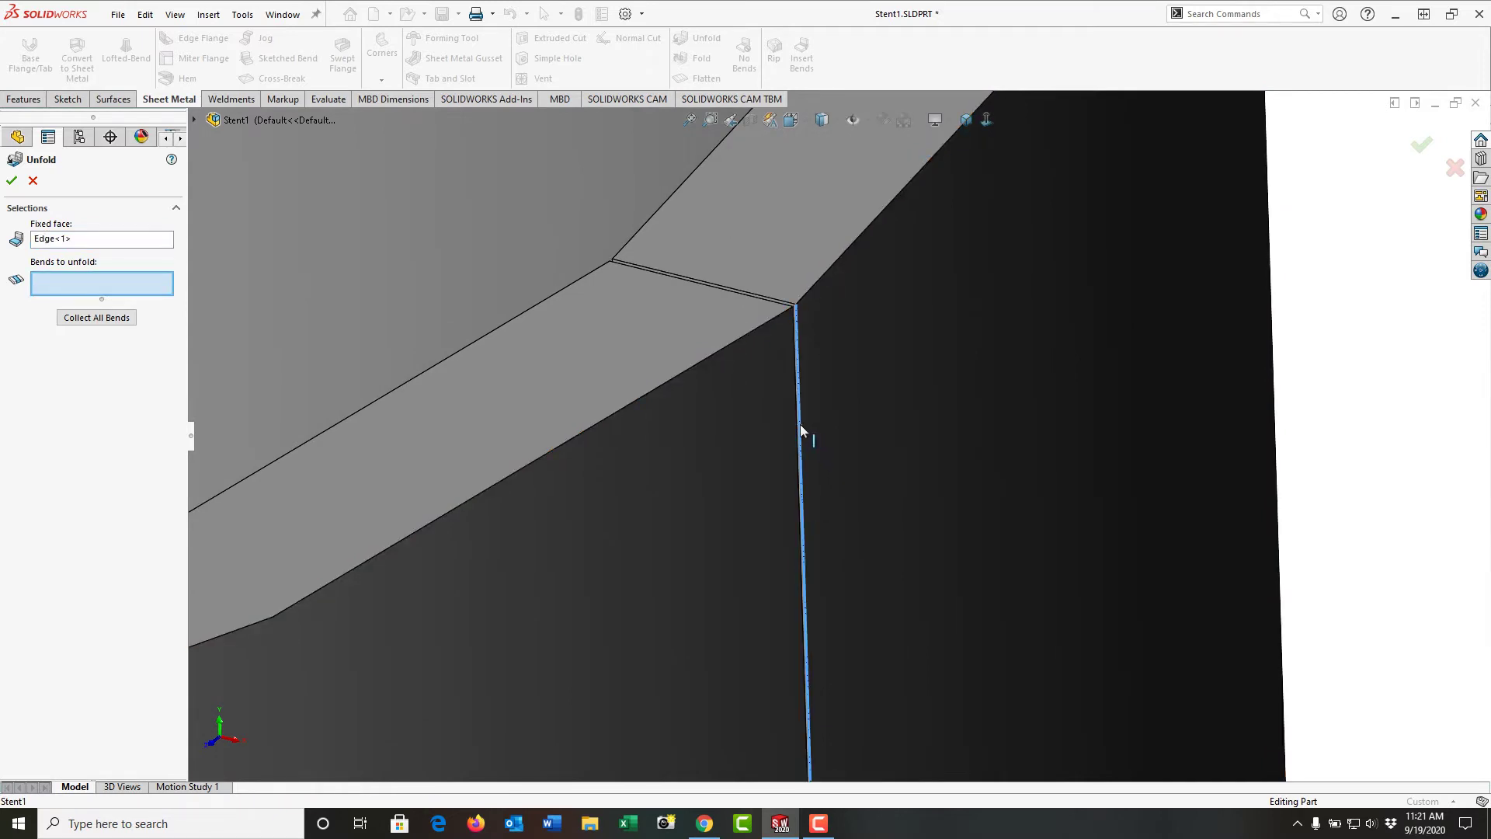
pyautogui.click(81, 317)
pyautogui.click(11, 182)
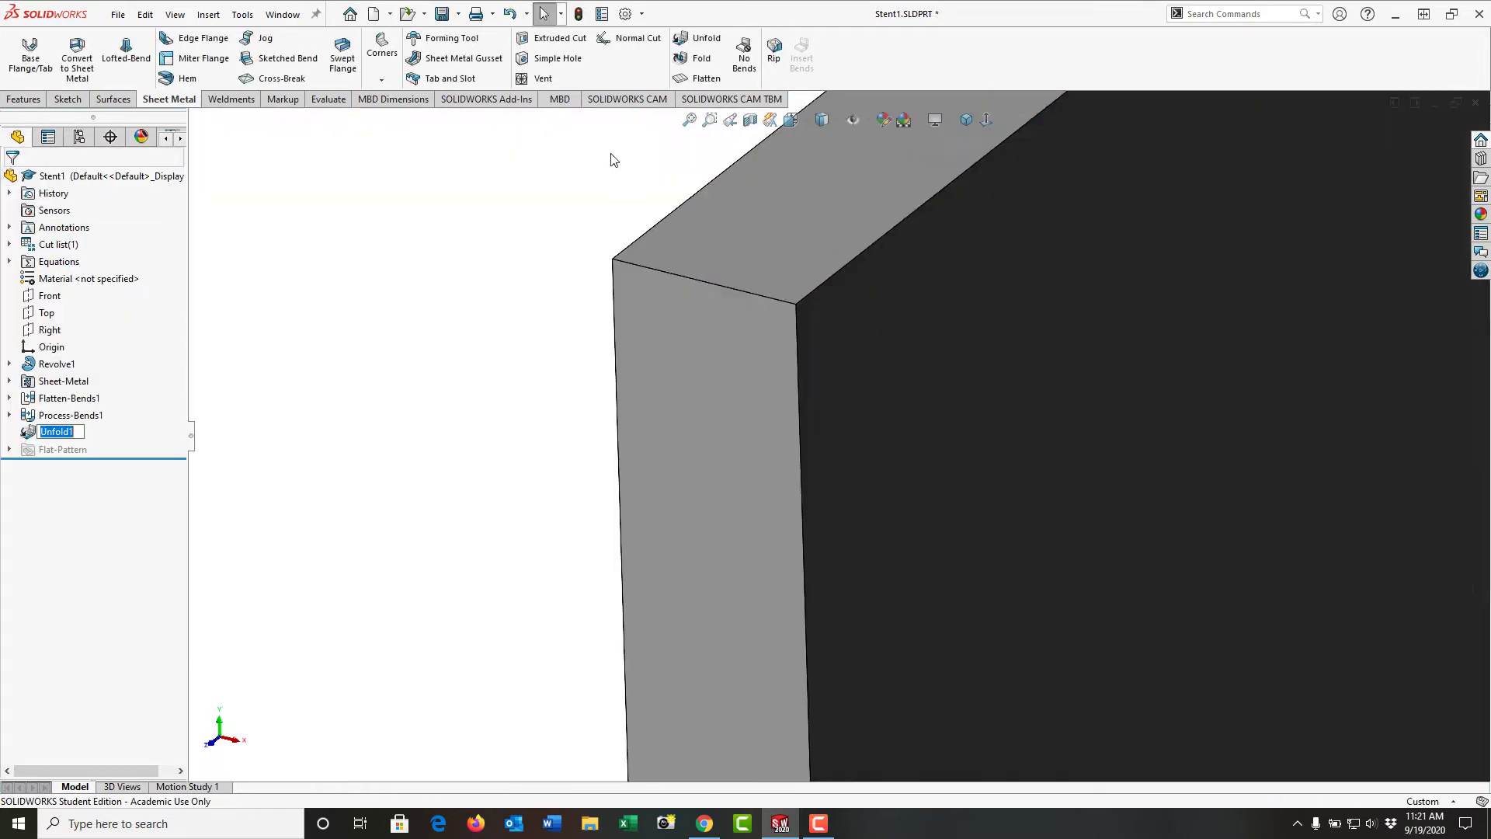
# Start an Extruded Cut sketch on the large face of the unfolded sheet, viewed normal to that face.
pyautogui.click(689, 123)
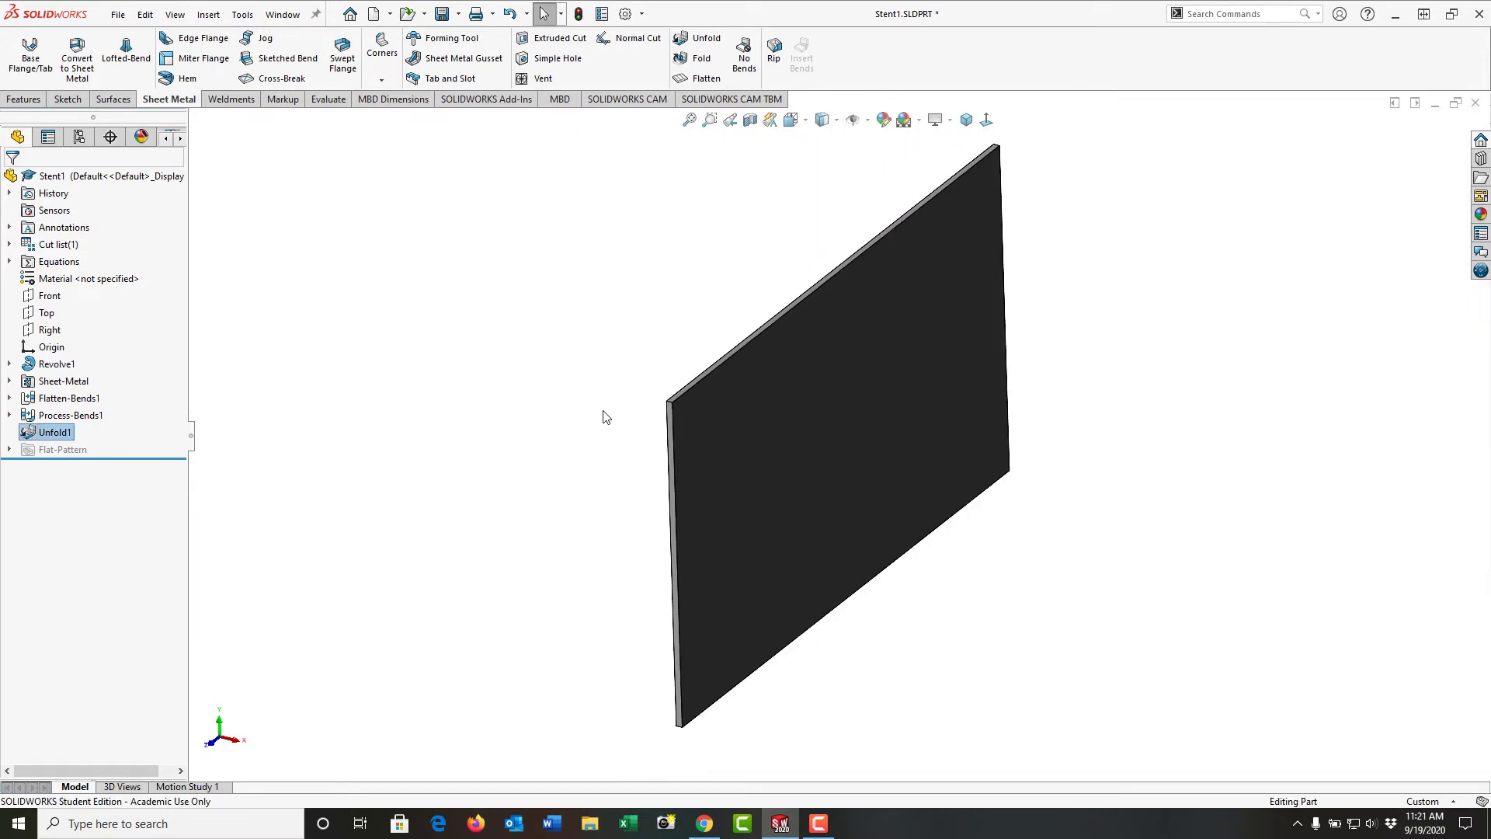
pyautogui.click(706, 480)
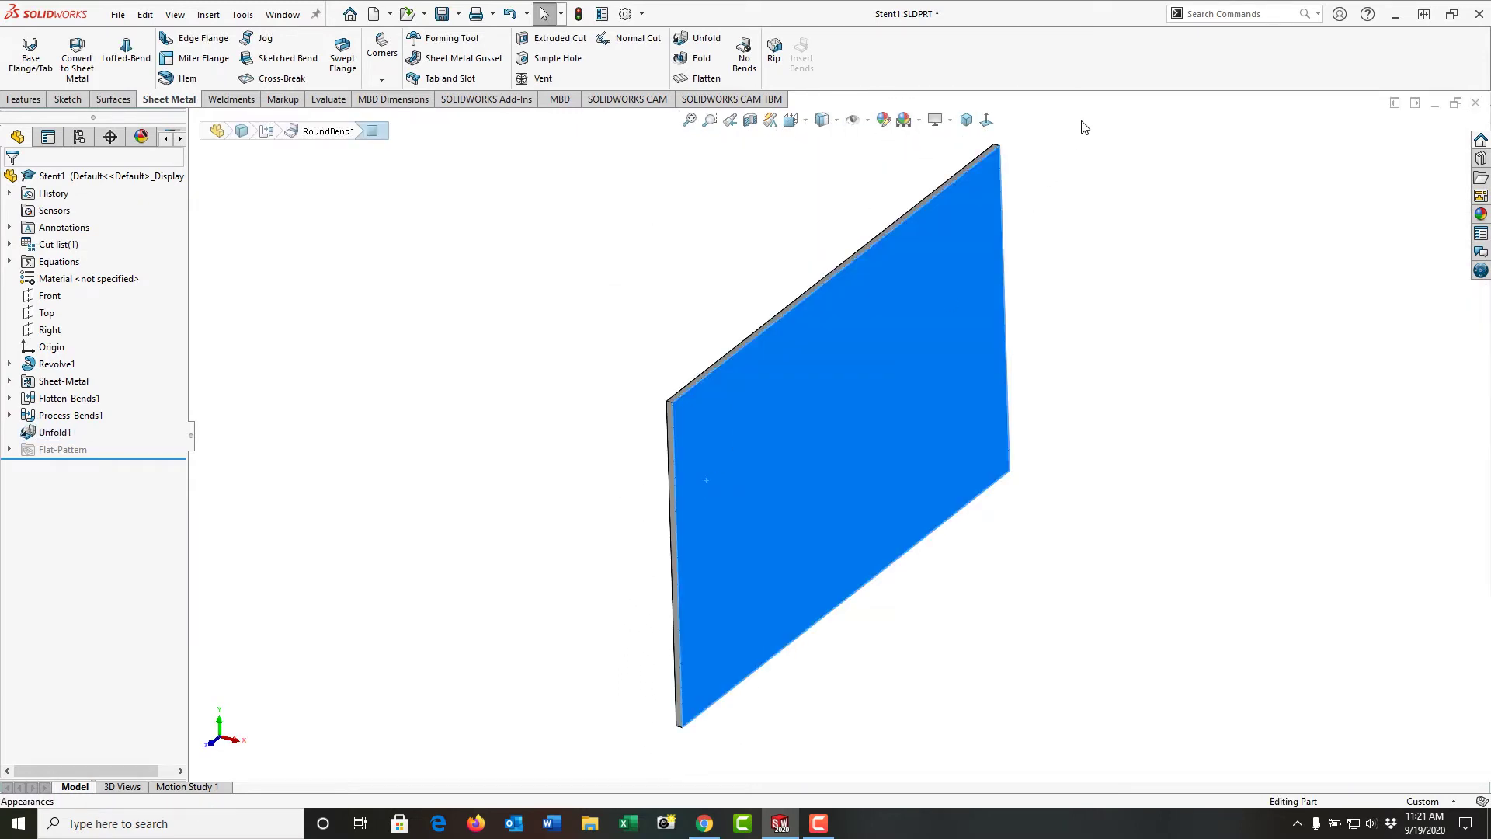
pyautogui.click(988, 120)
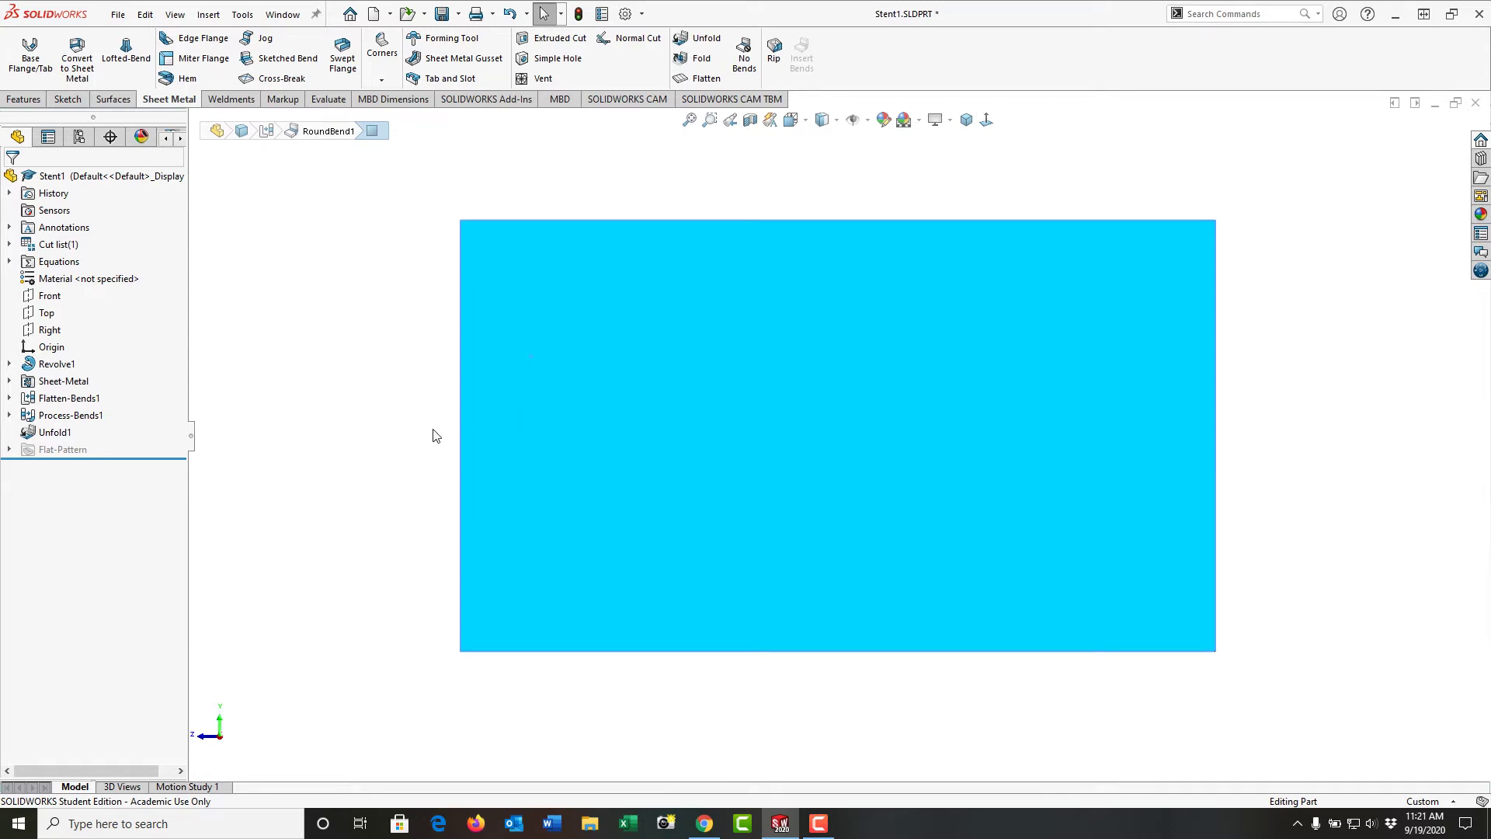
pyautogui.click(428, 436)
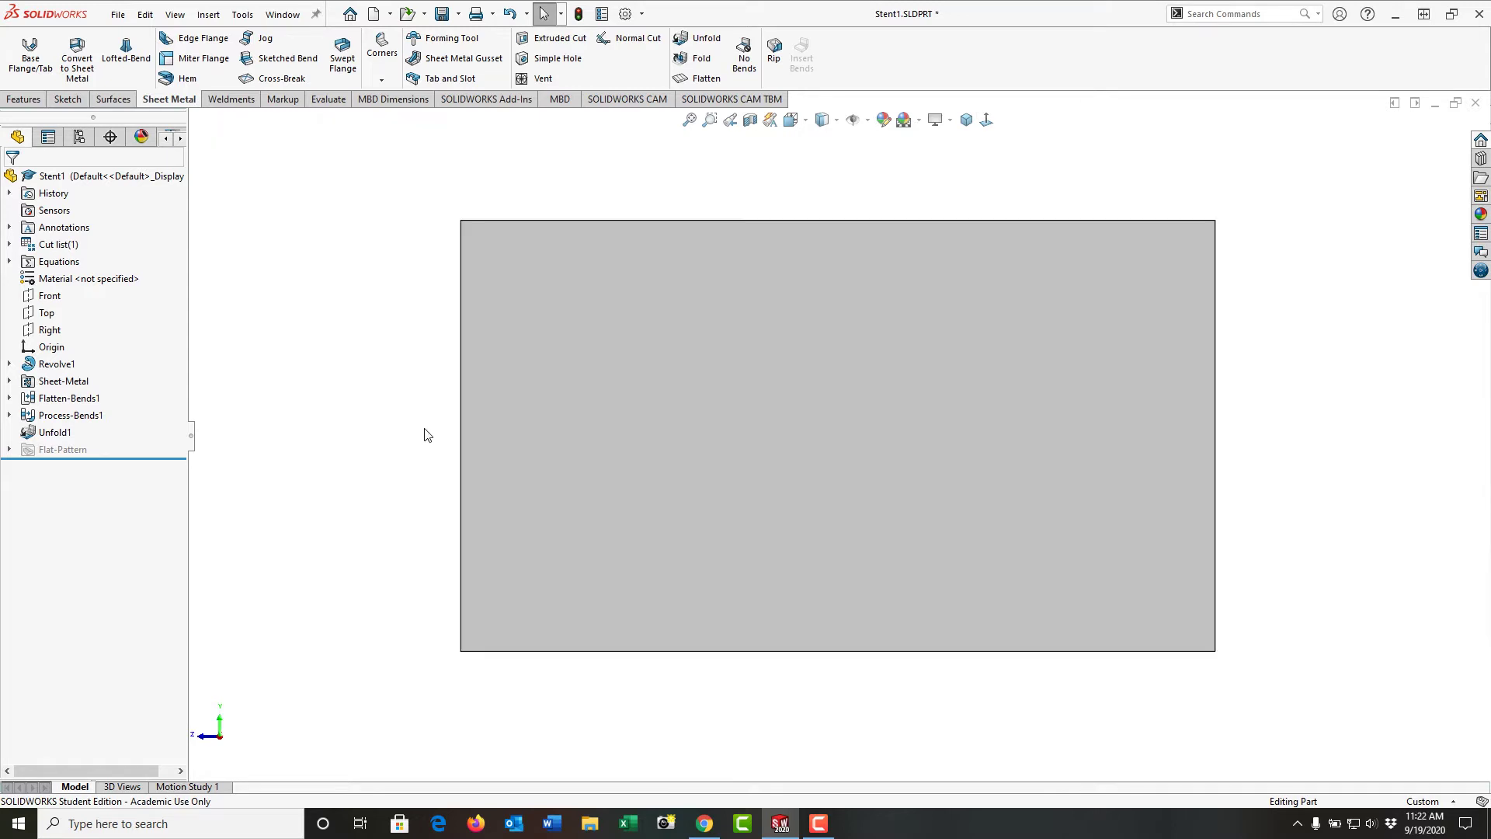
pyautogui.click(497, 363)
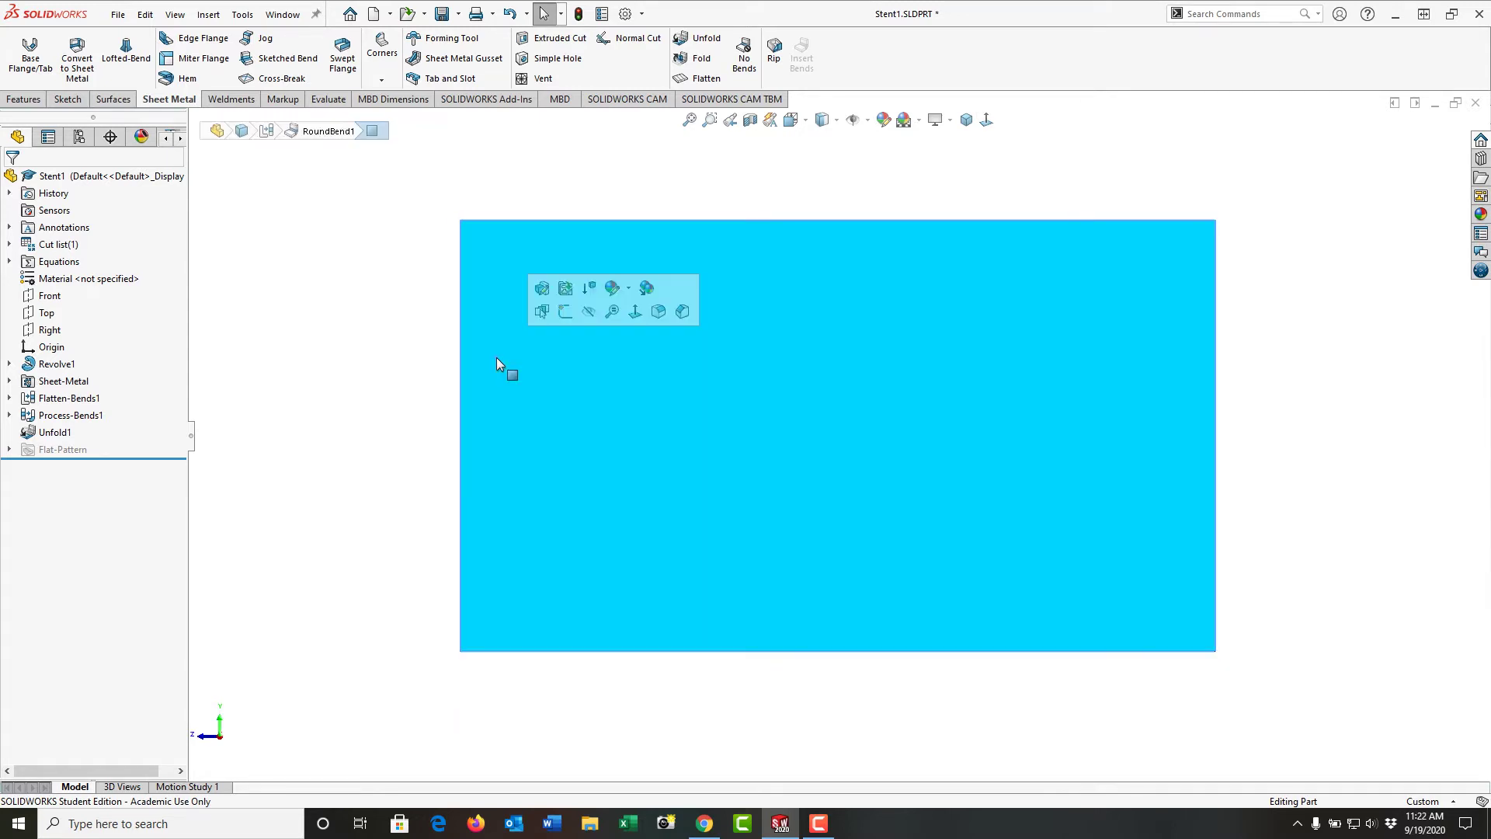
pyautogui.click(560, 39)
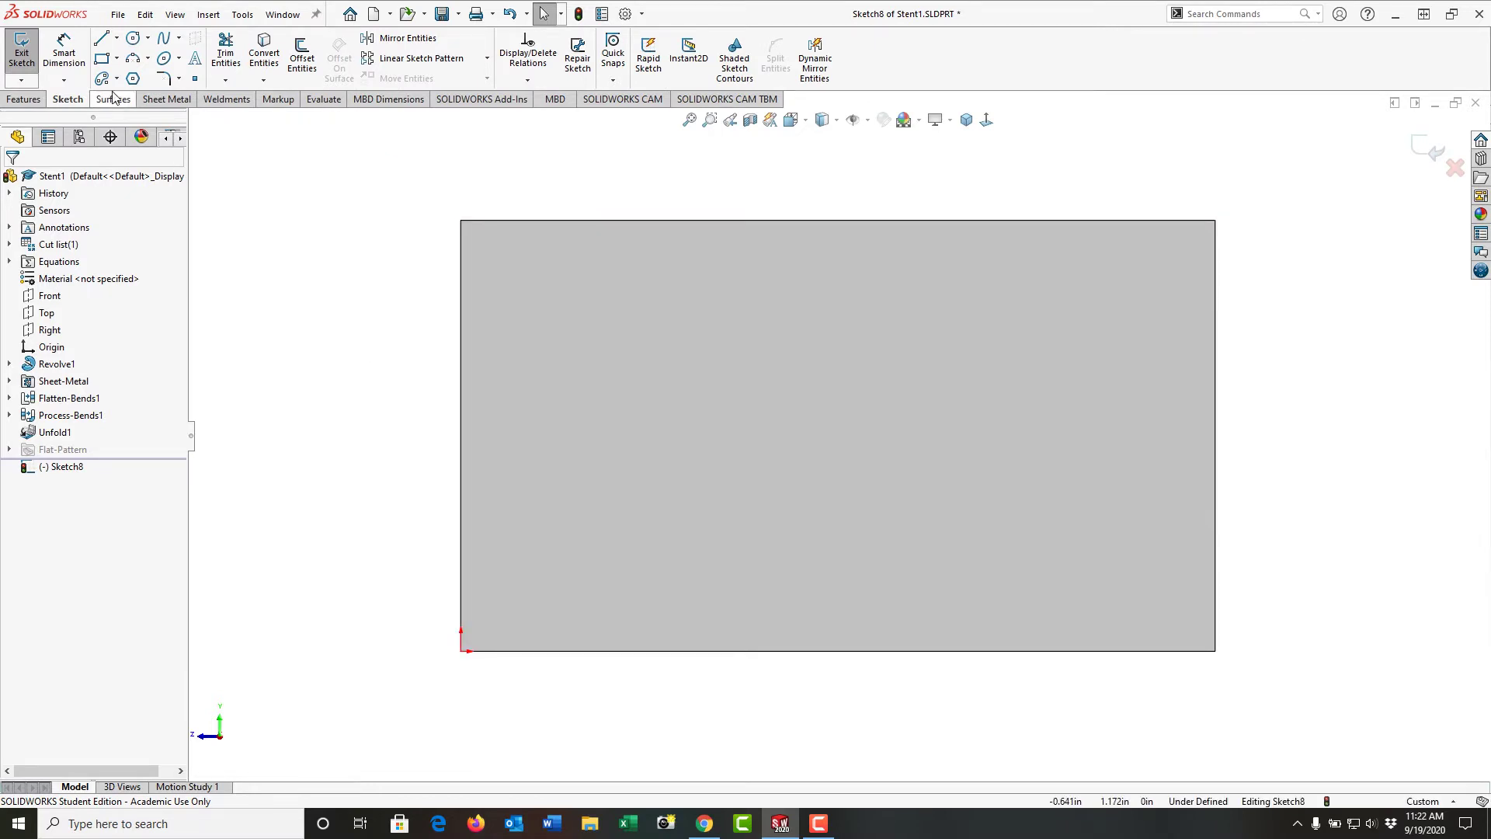
# Sketch a tilted 3 Point Corner Rectangle about 0.58 in long across the sheet's upper-left corner, with corners on its left and top edges.
pyautogui.click(104, 59)
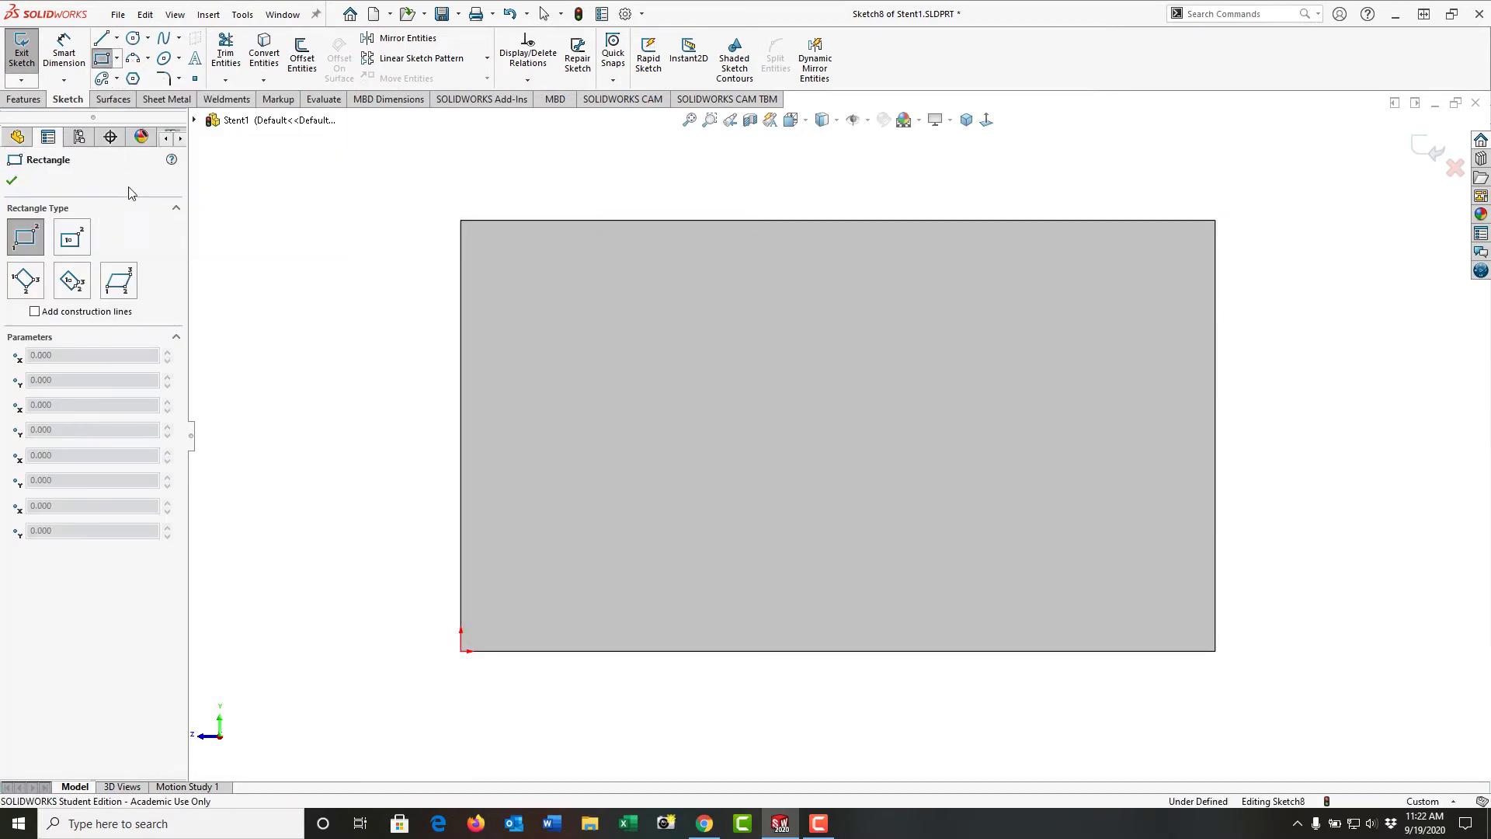
pyautogui.click(30, 284)
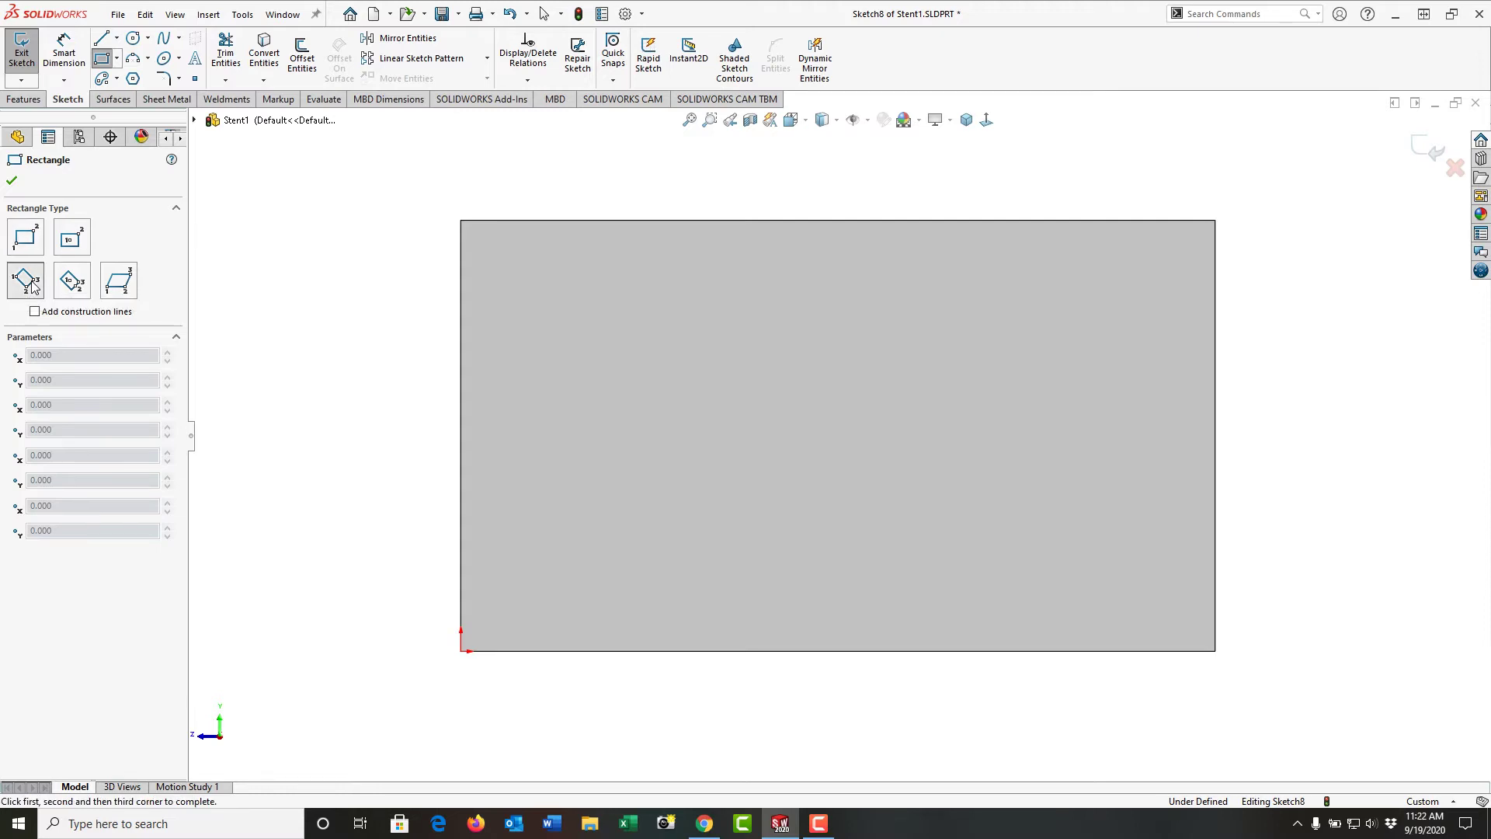
pyautogui.click(346, 211)
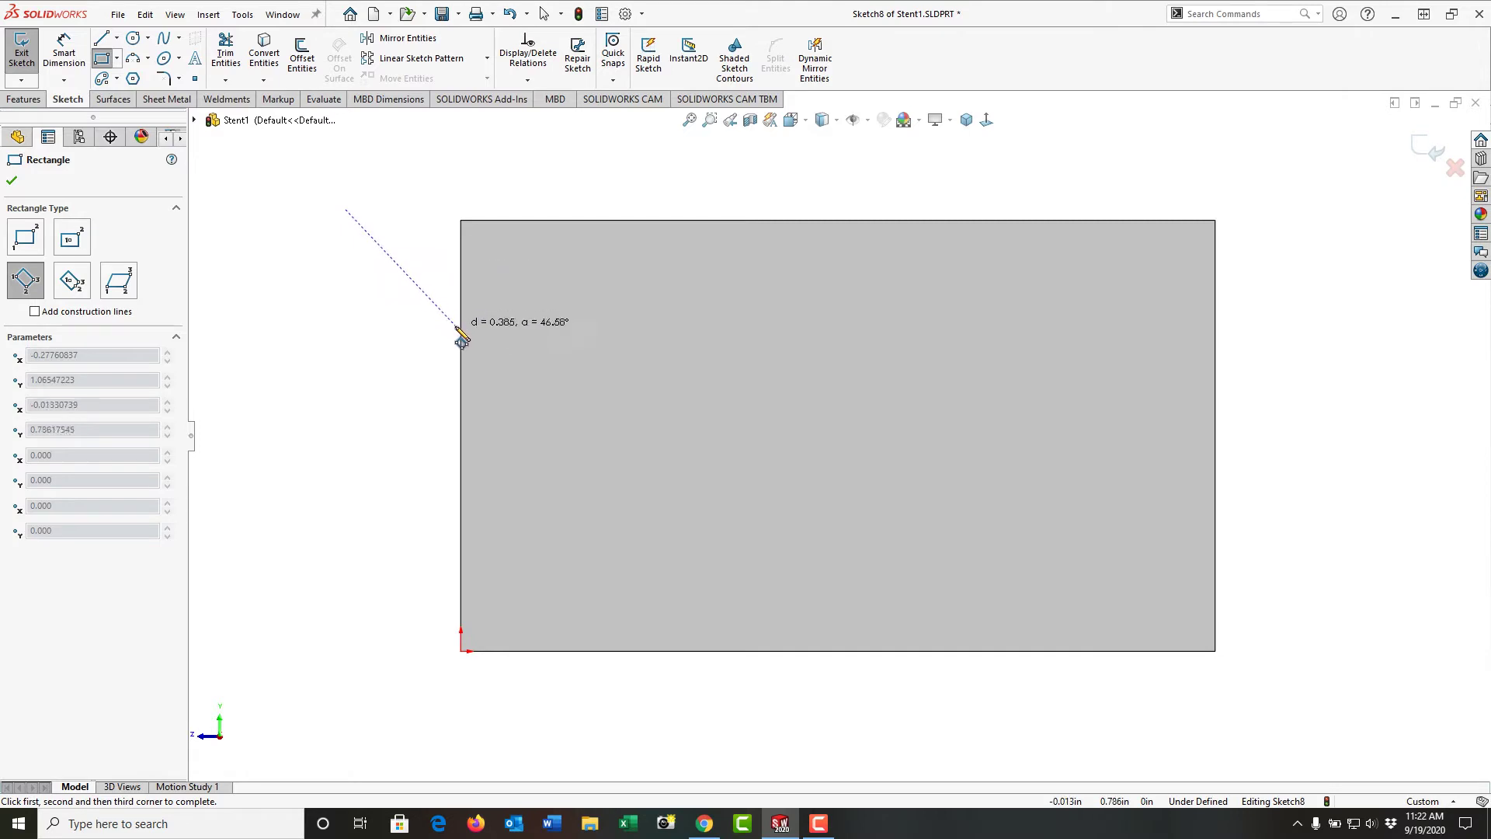
pyautogui.click(461, 364)
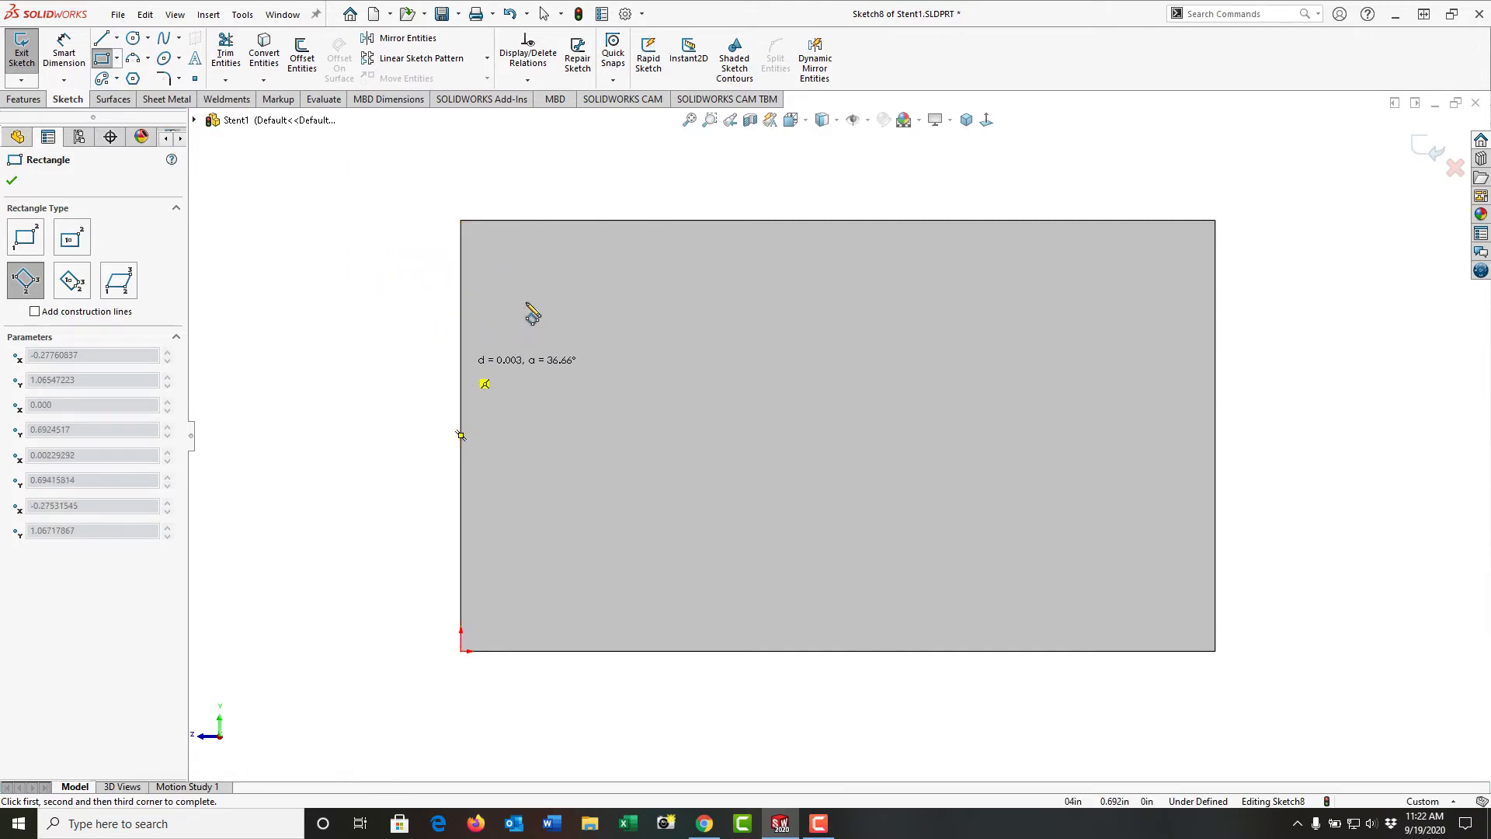
pyautogui.click(654, 221)
pyautogui.press('z')
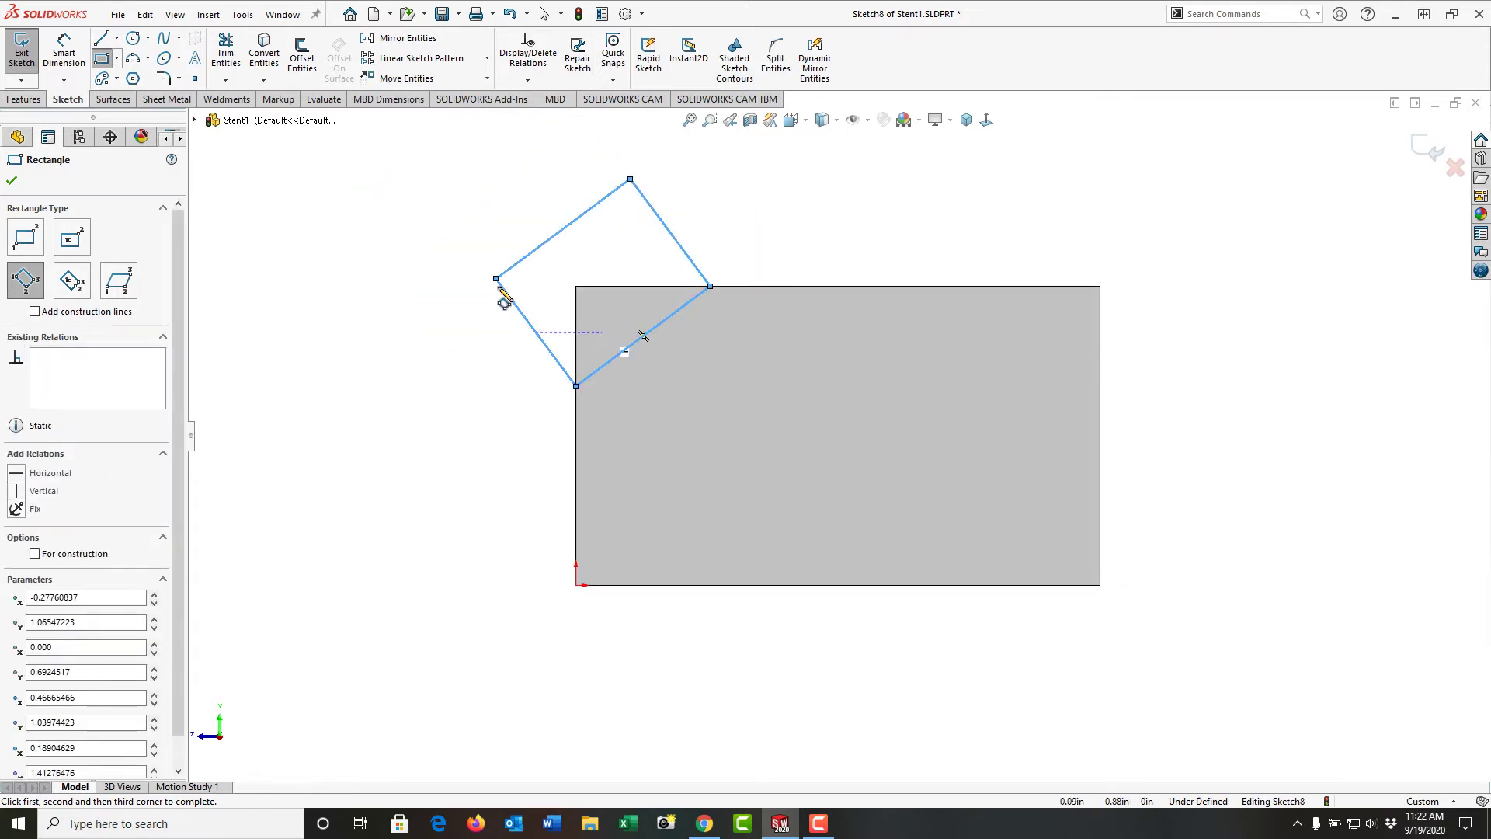
pyautogui.press('Escape')
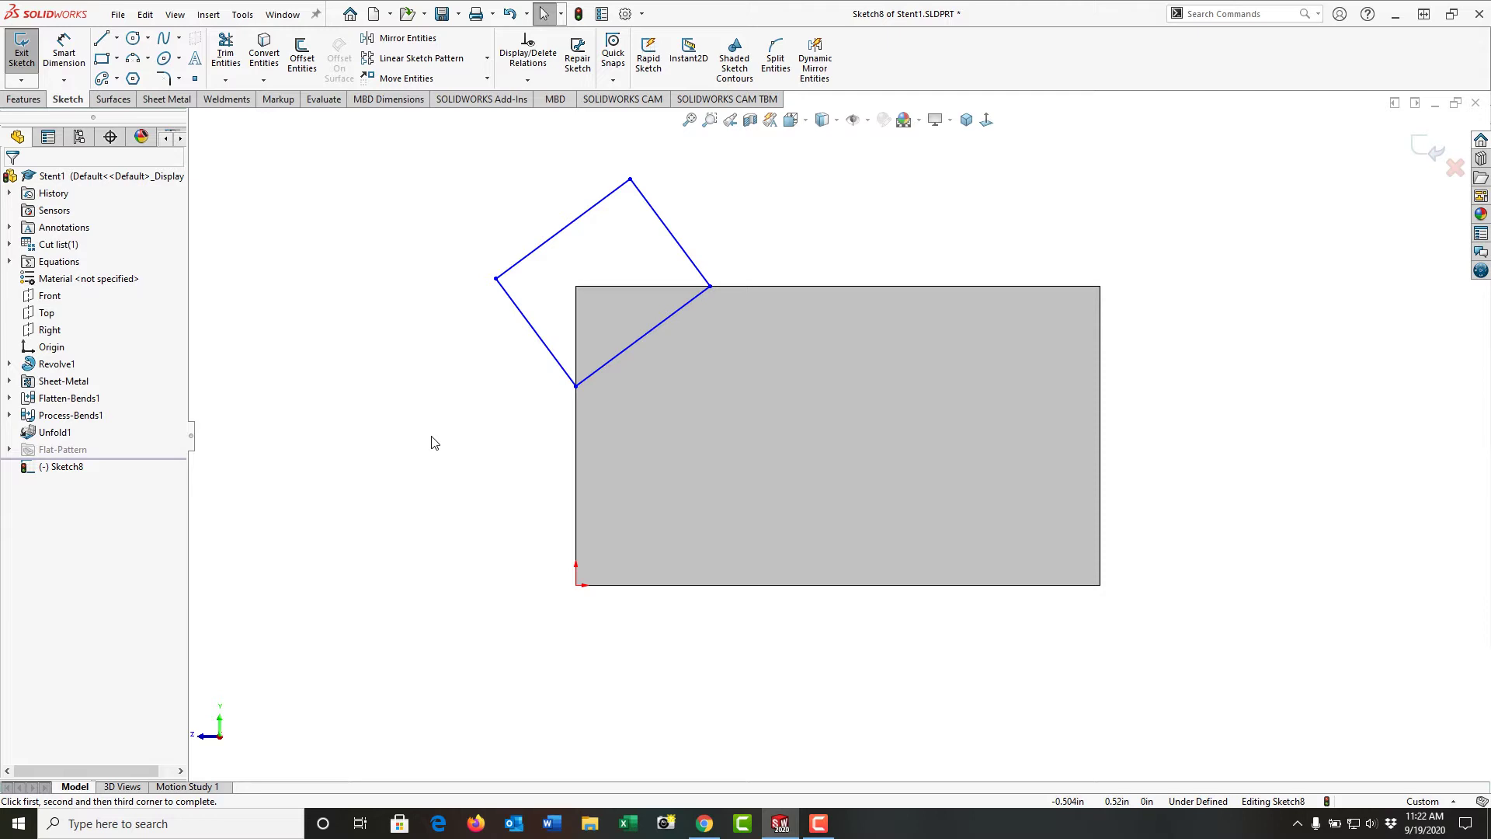
# Dimension the tilted rectangle's upper-left side at 0.177 in.
pyautogui.moveTo(434, 443); pyautogui.dragTo(403, 326, button='right')
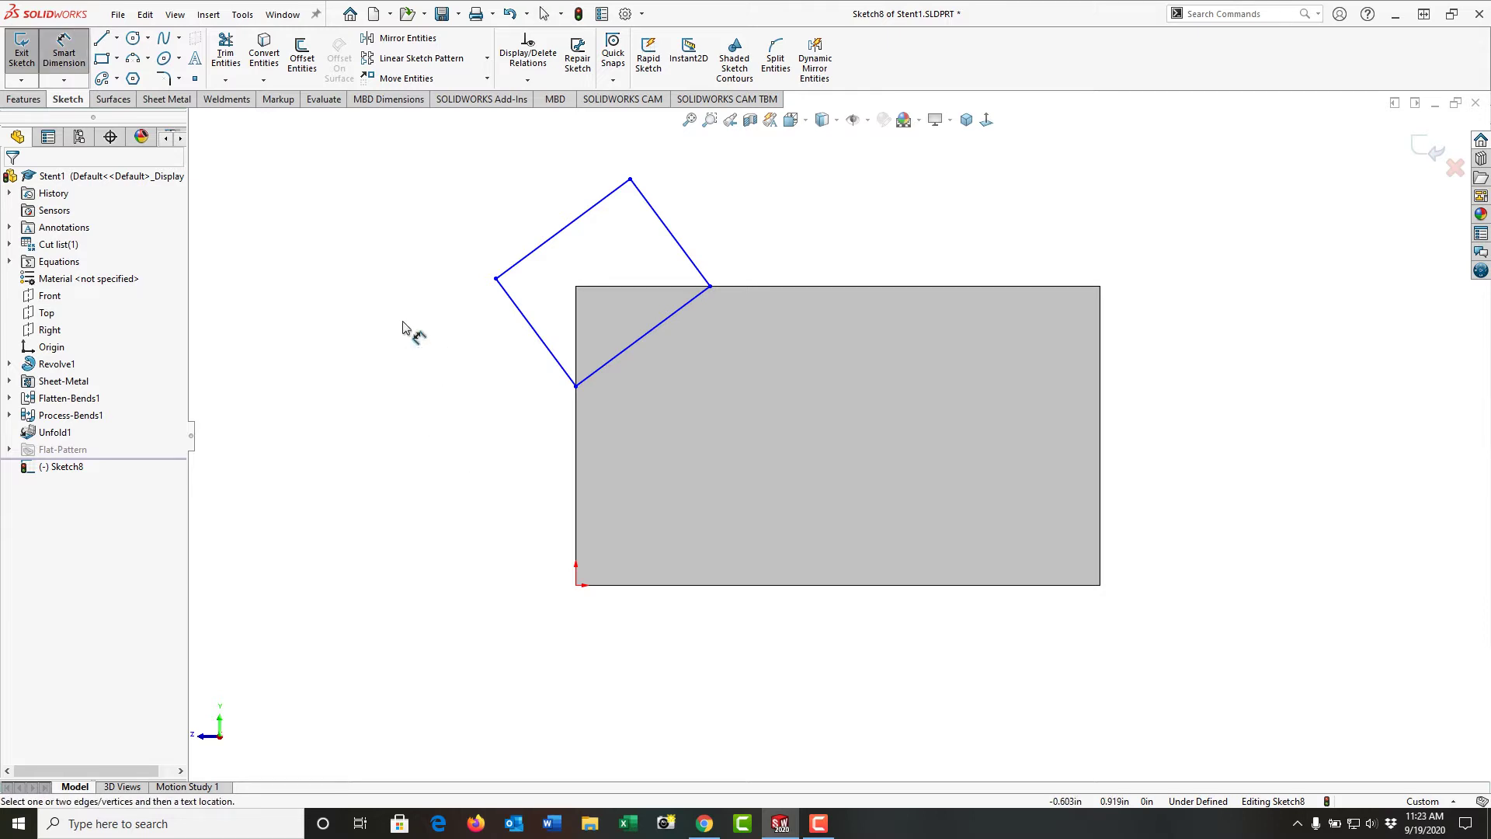
pyautogui.click(537, 248)
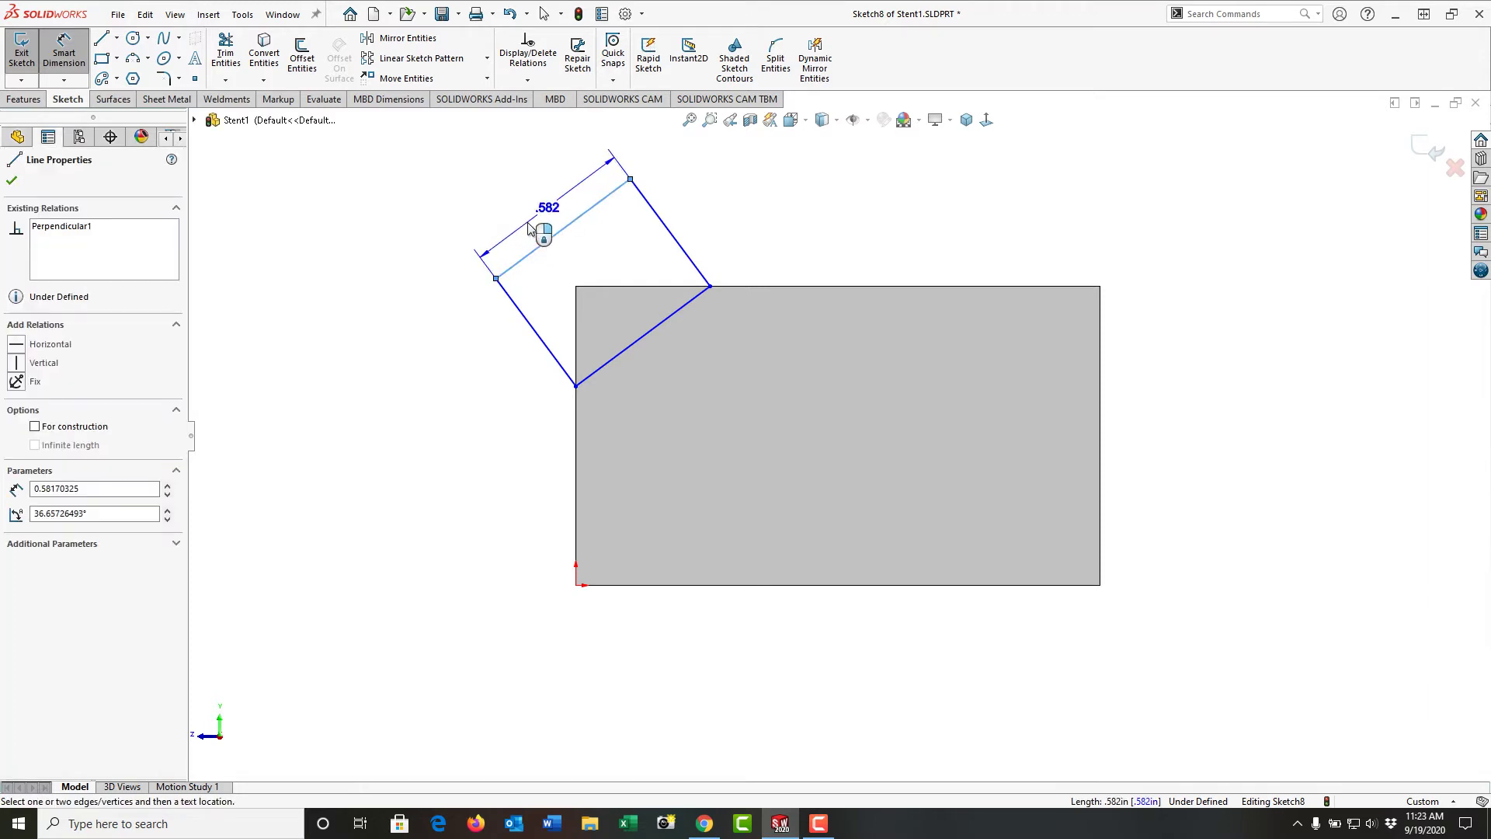
pyautogui.click(528, 227)
pyautogui.write('.177')
pyautogui.press('Return')
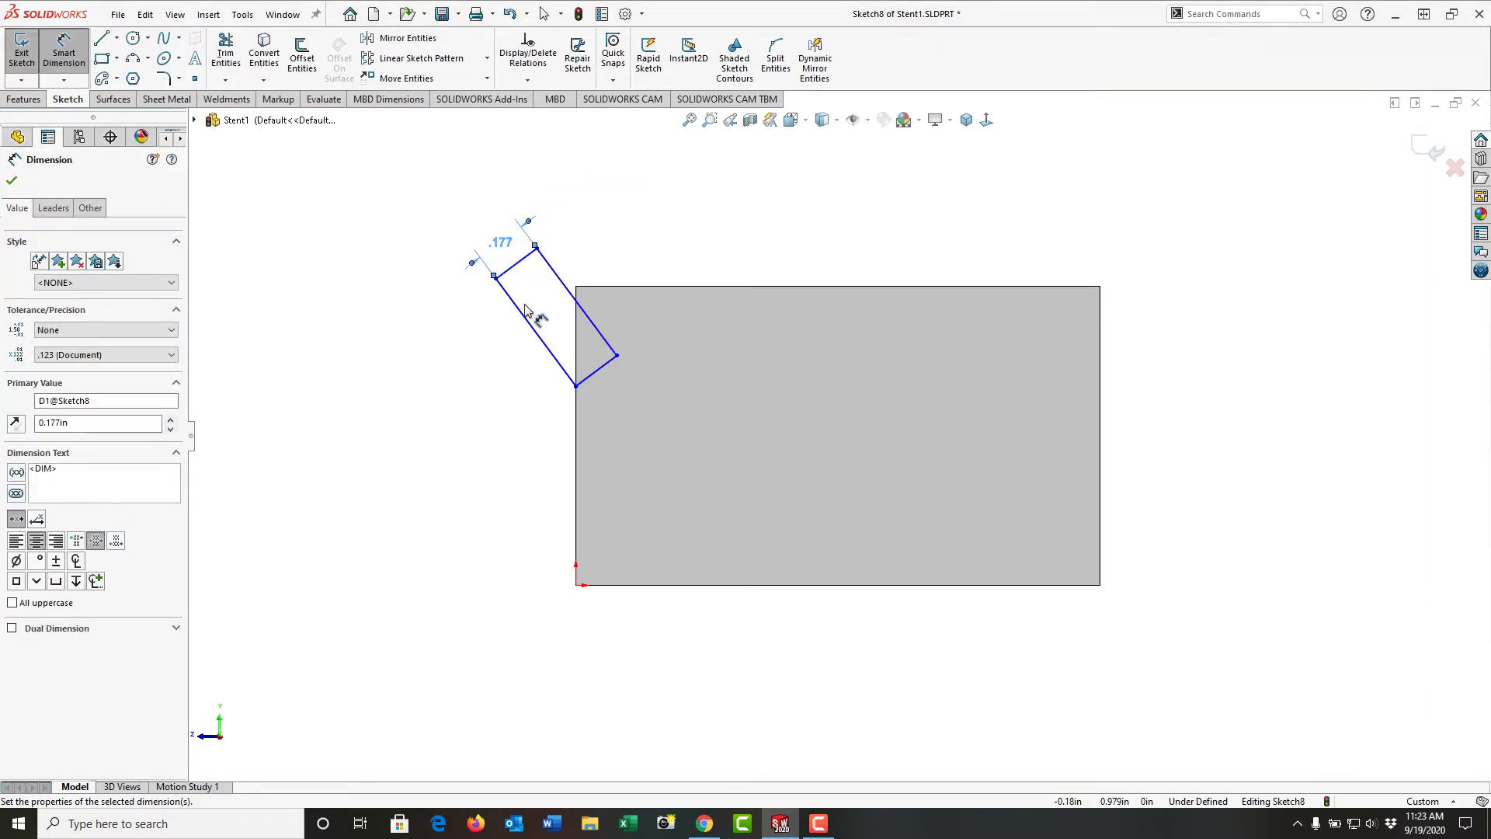
# Dimension the vertical distance between the rectangle's uppermost corner and its corner on the sheet's left edge at 0.25 in.
pyautogui.click(537, 248)
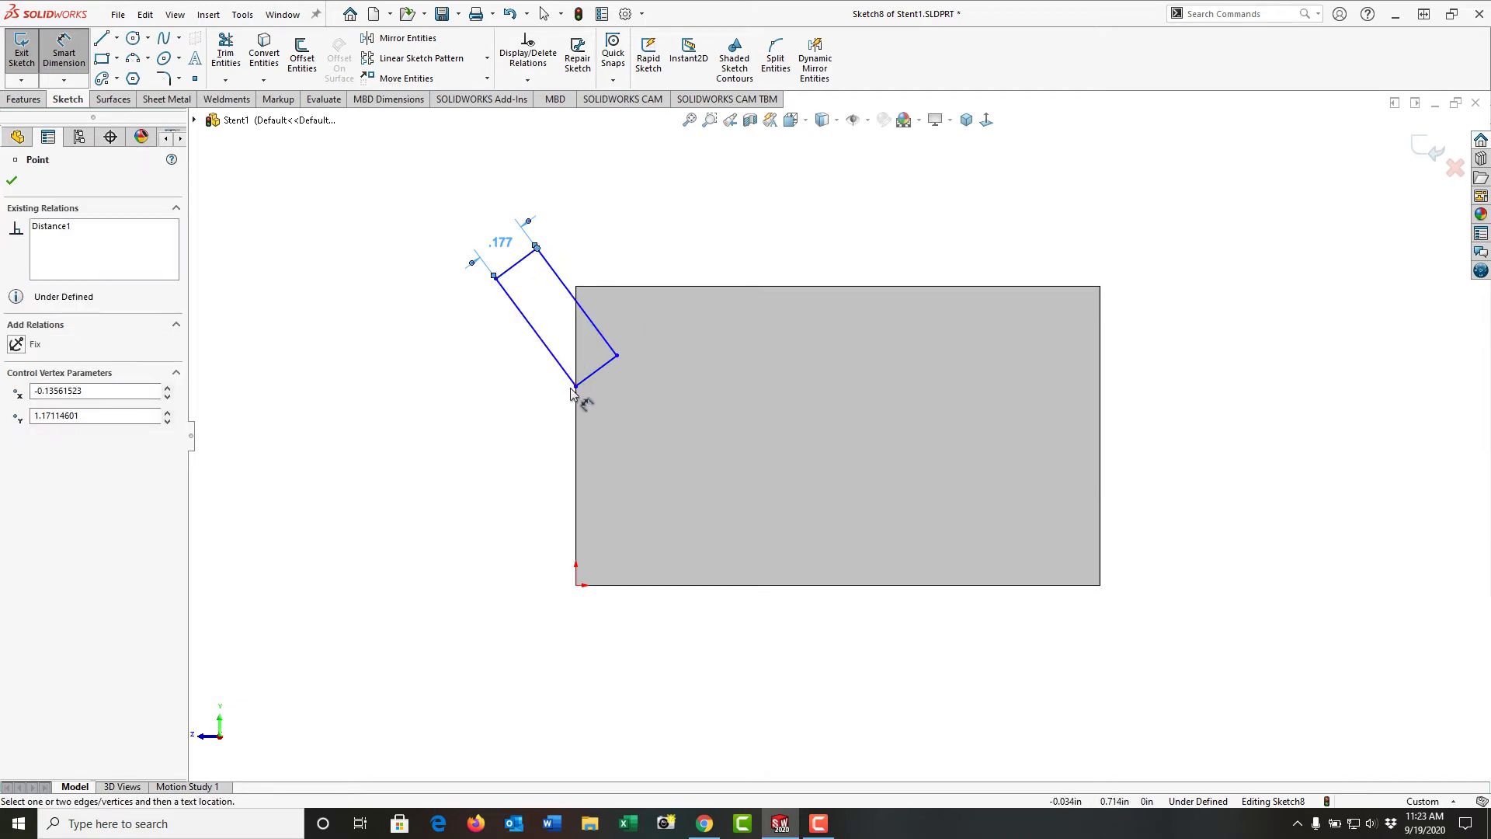
pyautogui.click(576, 388)
pyautogui.click(440, 359)
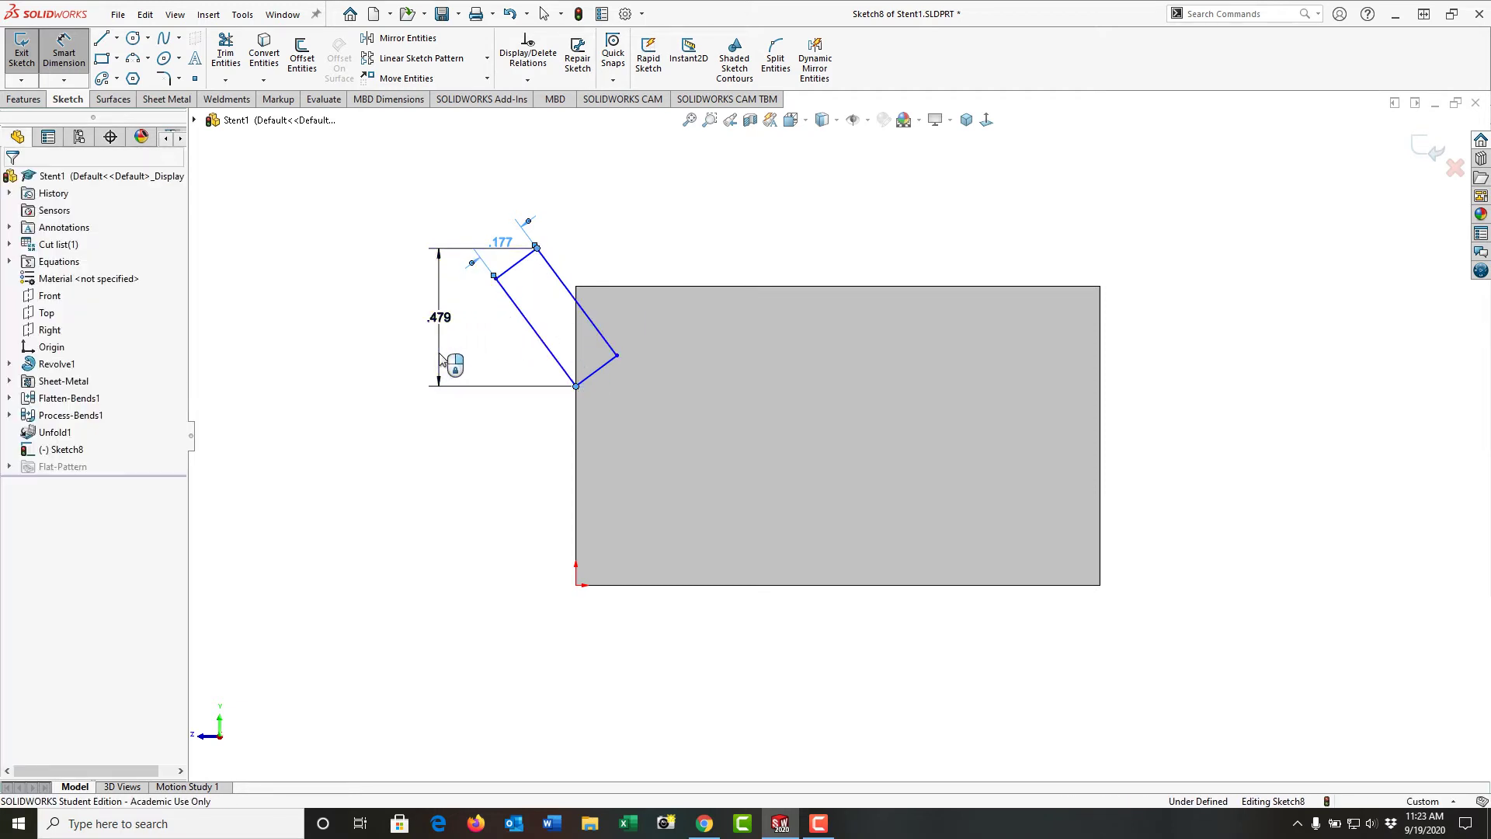
pyautogui.write('.25')
pyautogui.press('Return')
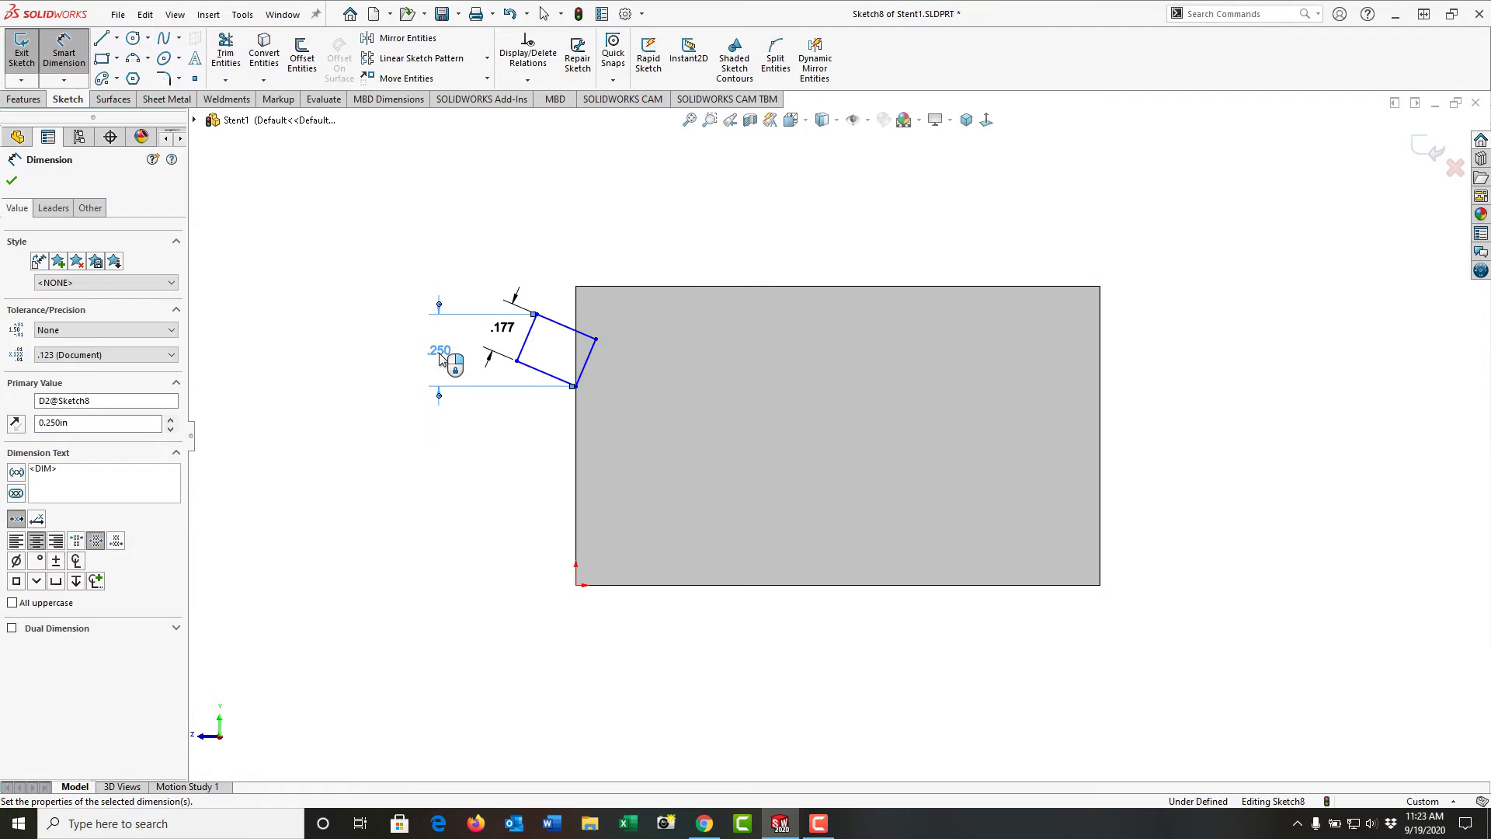
pyautogui.press('Escape')
# Make the rectangle's right corner coincident with the top edge of the sheet.
pyautogui.click(597, 341)
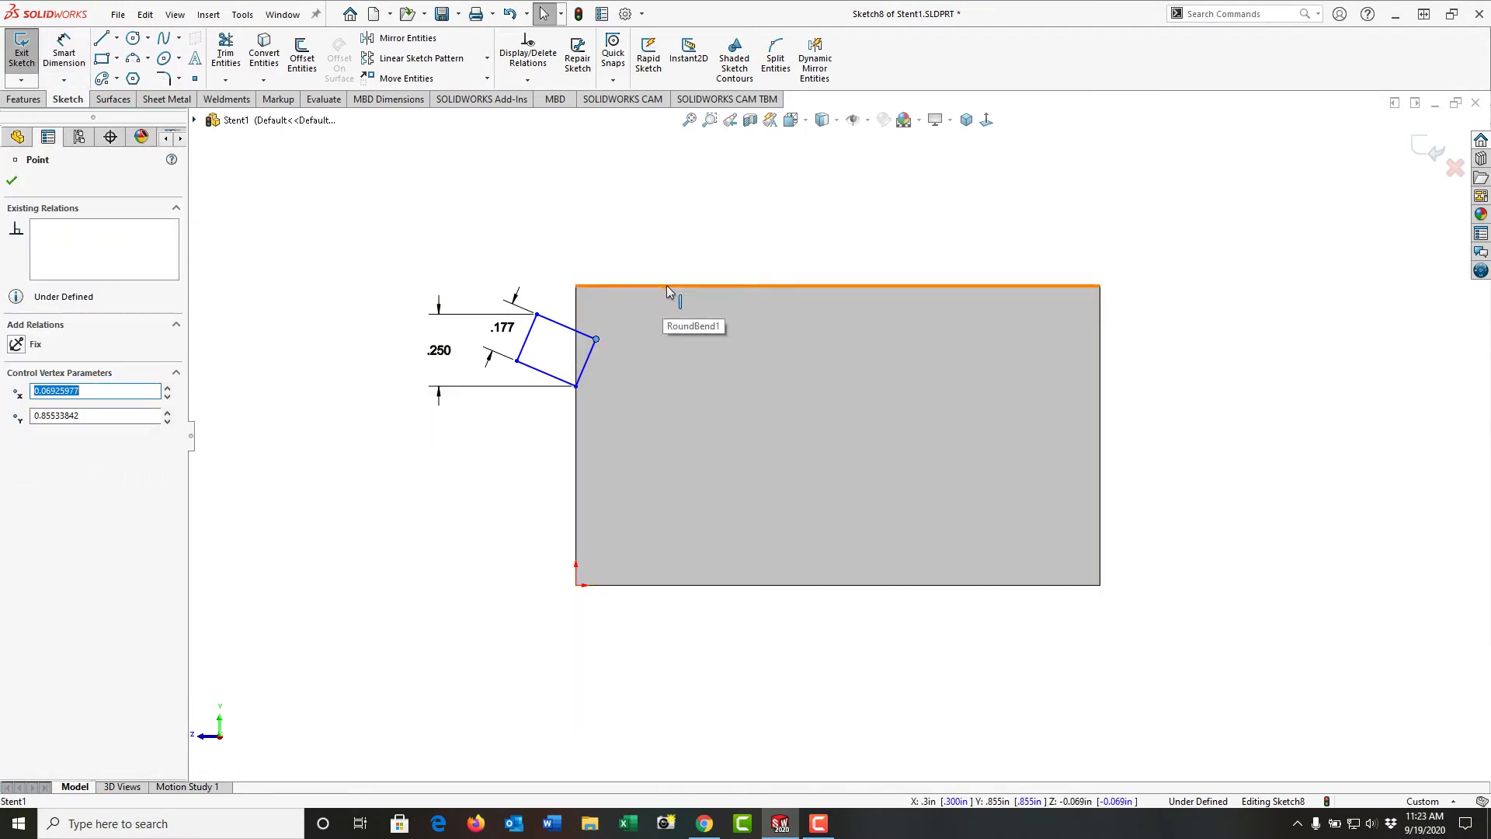
pyautogui.keyDown('ctrl'); pyautogui.click(667, 286); pyautogui.keyUp('ctrl')
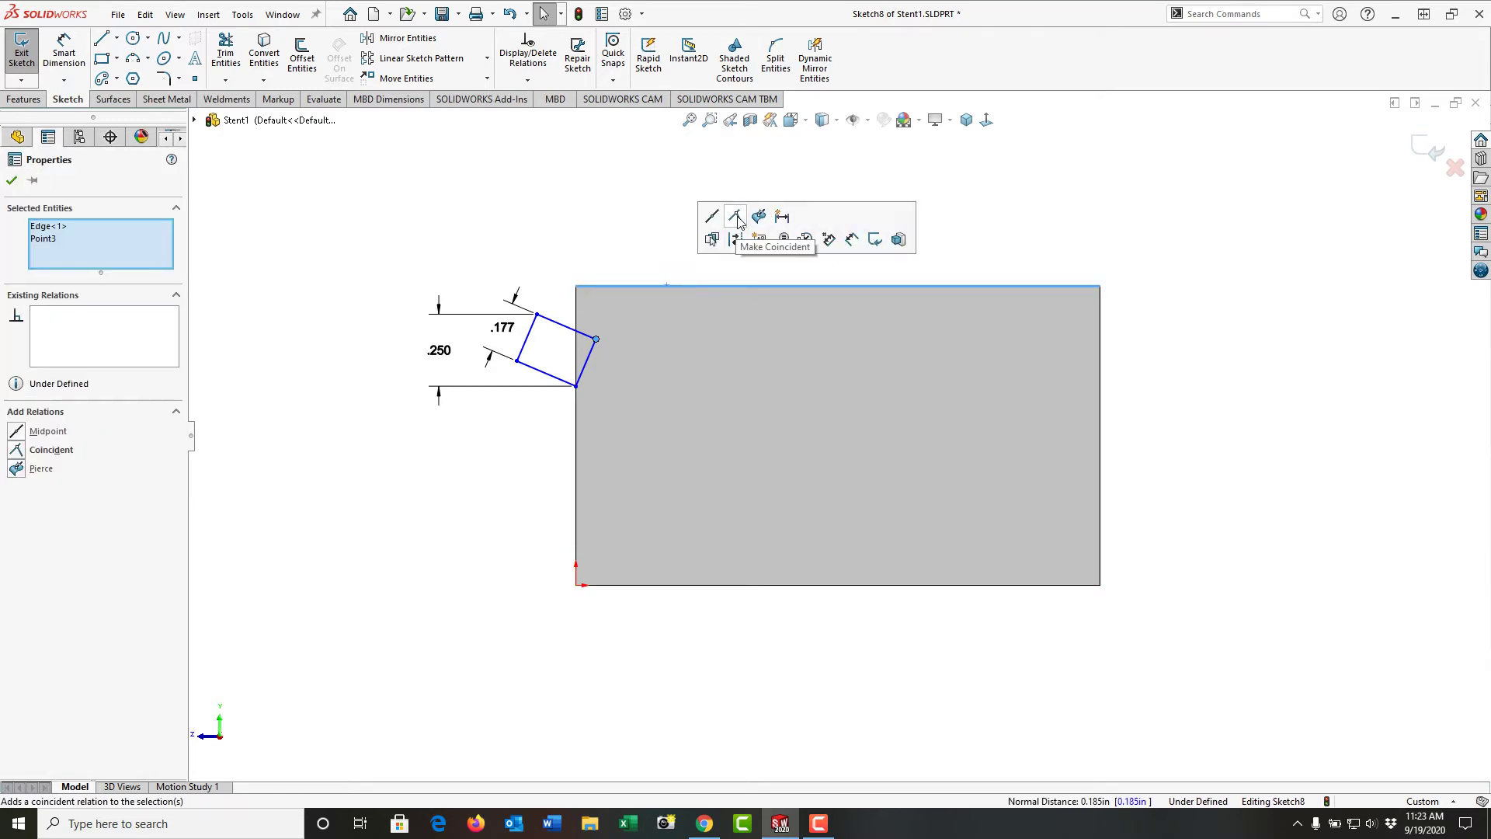
pyautogui.click(735, 217)
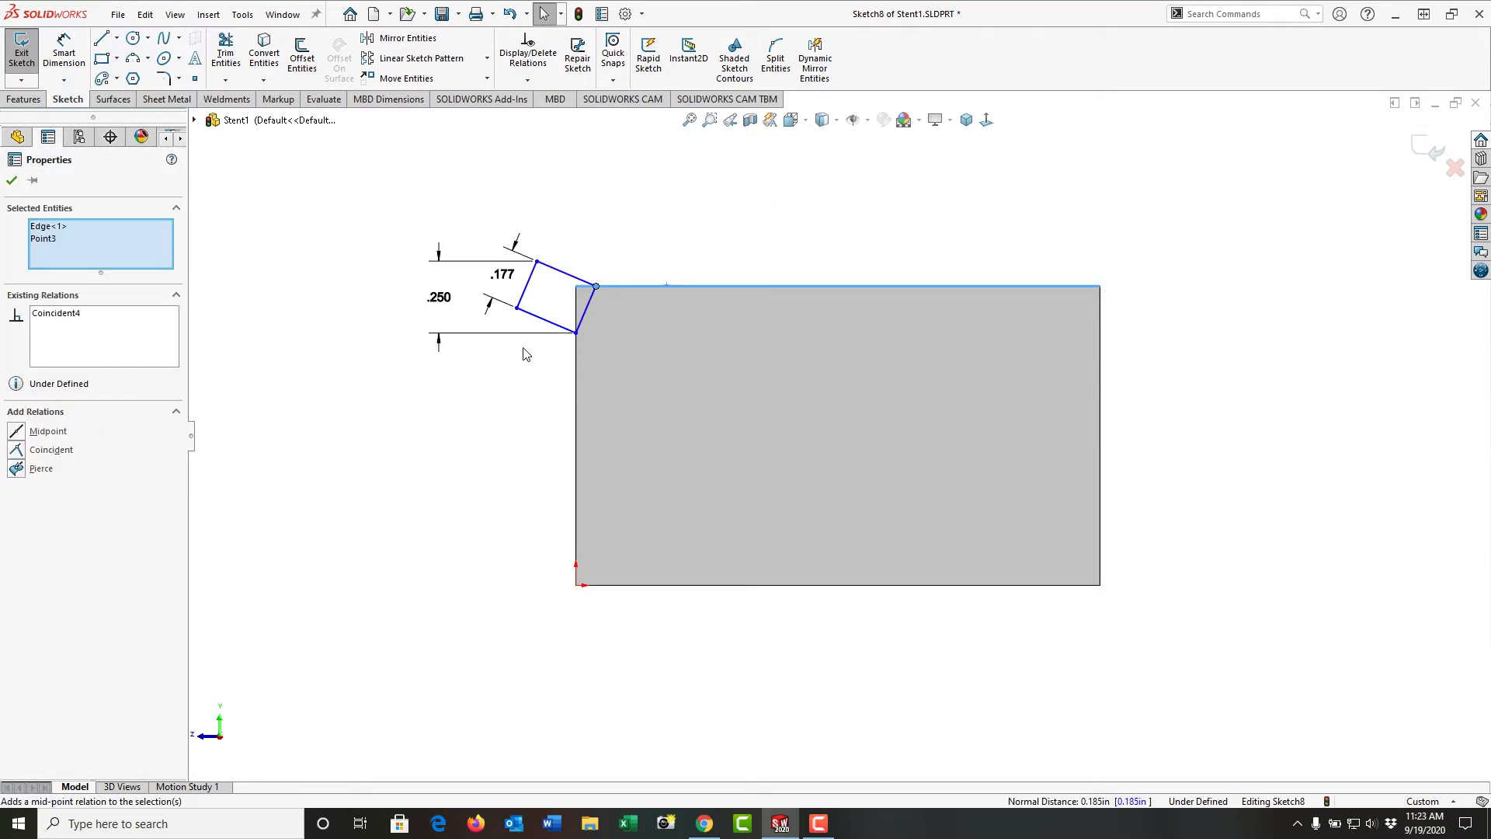
# Move the rectangle's uppermost corner above the sheet's left edge and make it coincident with that edge.
pyautogui.moveTo(541, 265); pyautogui.dragTo(576, 250)
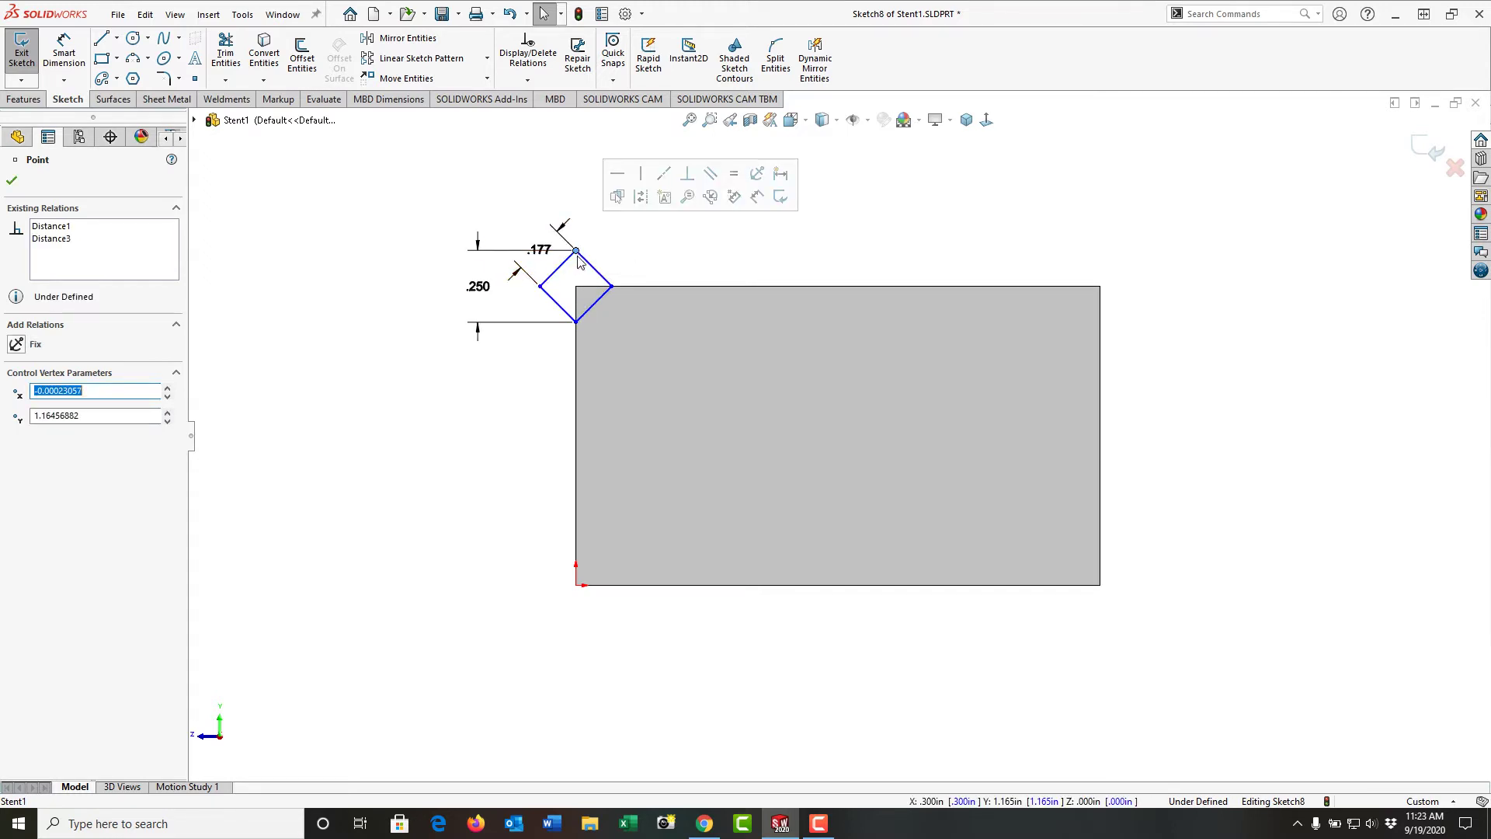
pyautogui.keyDown('ctrl'); pyautogui.click(576, 378); pyautogui.keyUp('ctrl')
pyautogui.click(646, 310)
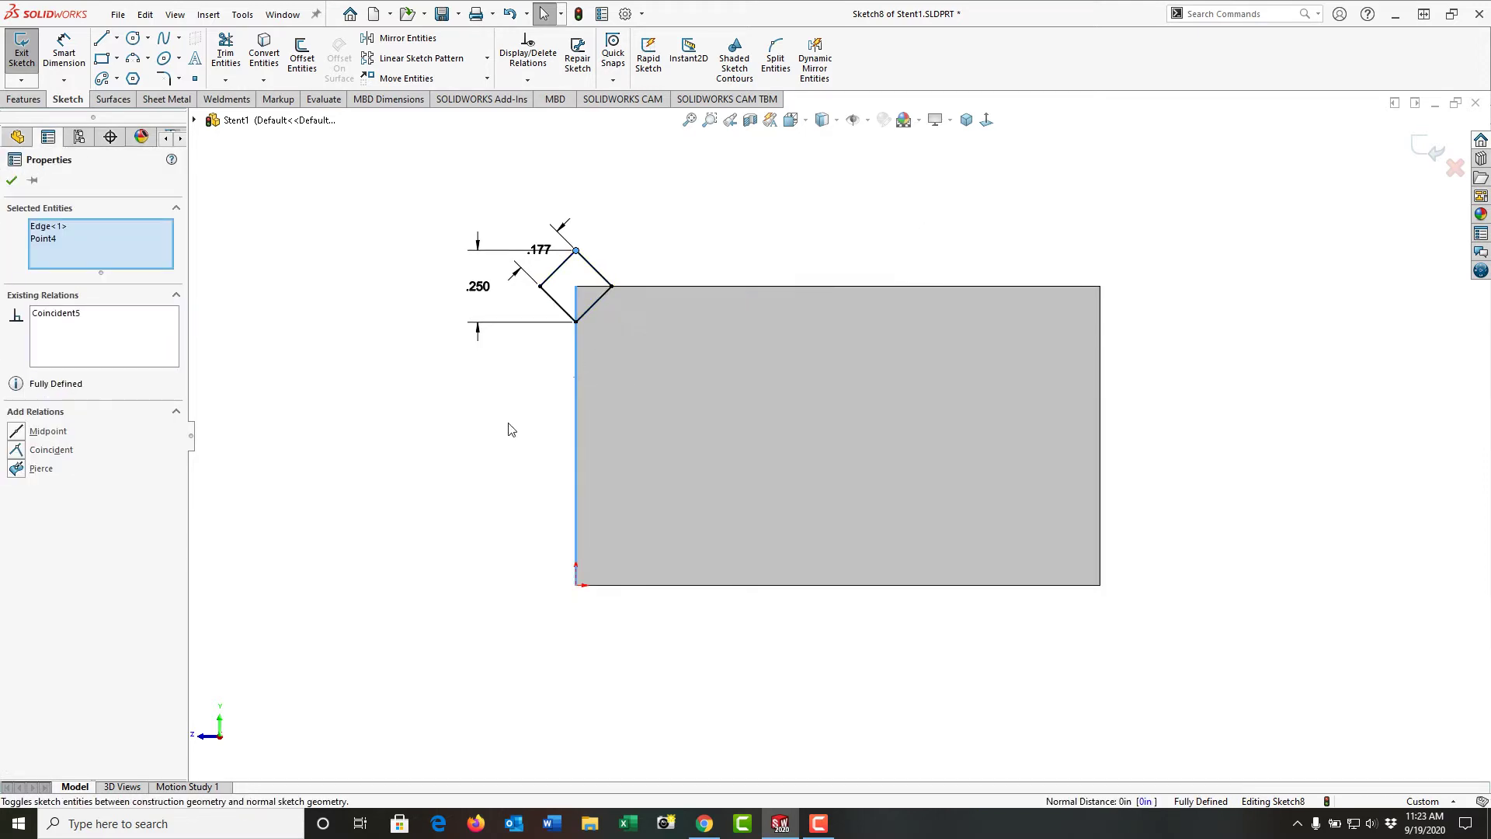
pyautogui.click(505, 432)
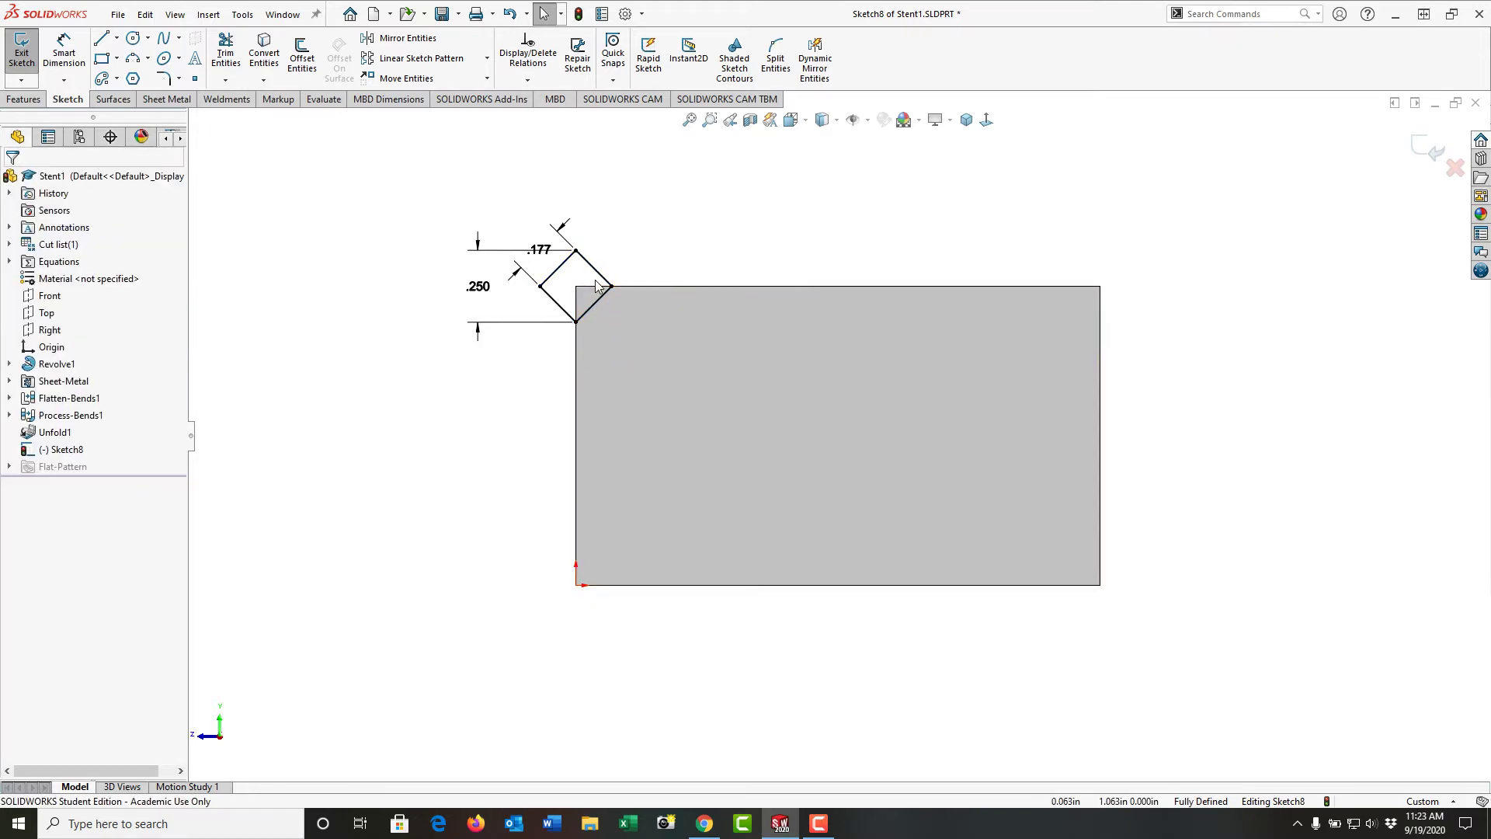
# Sketch a second 3 Point Corner Rectangle, about 0.17 by 0.15 in, on the sheet just below and right of the first diamond.
pyautogui.scroll(4, 538, 242)
pyautogui.scroll(4, 602, 292)
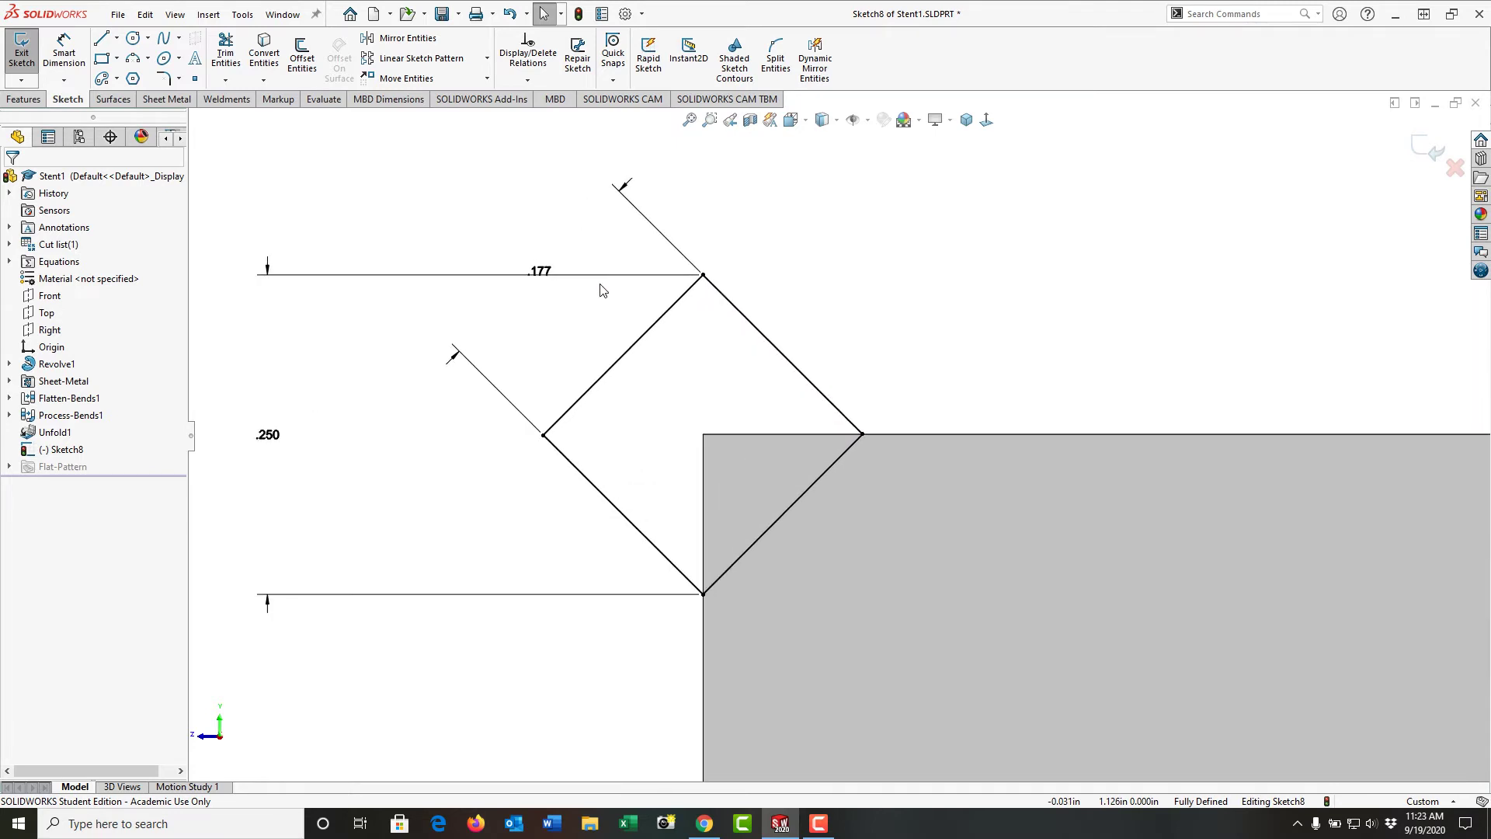
pyautogui.click(102, 59)
pyautogui.click(26, 280)
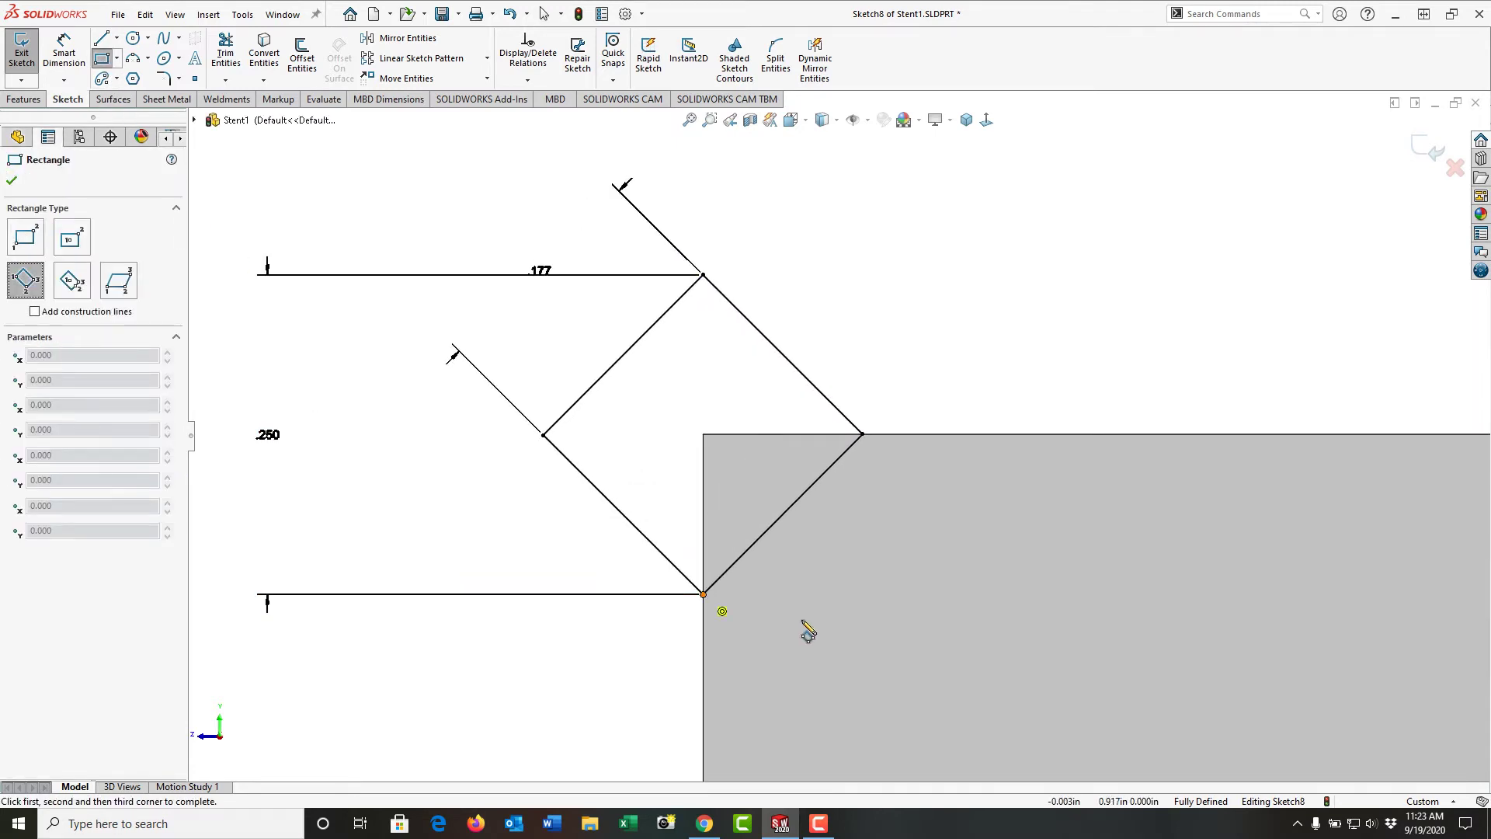
pyautogui.click(731, 595)
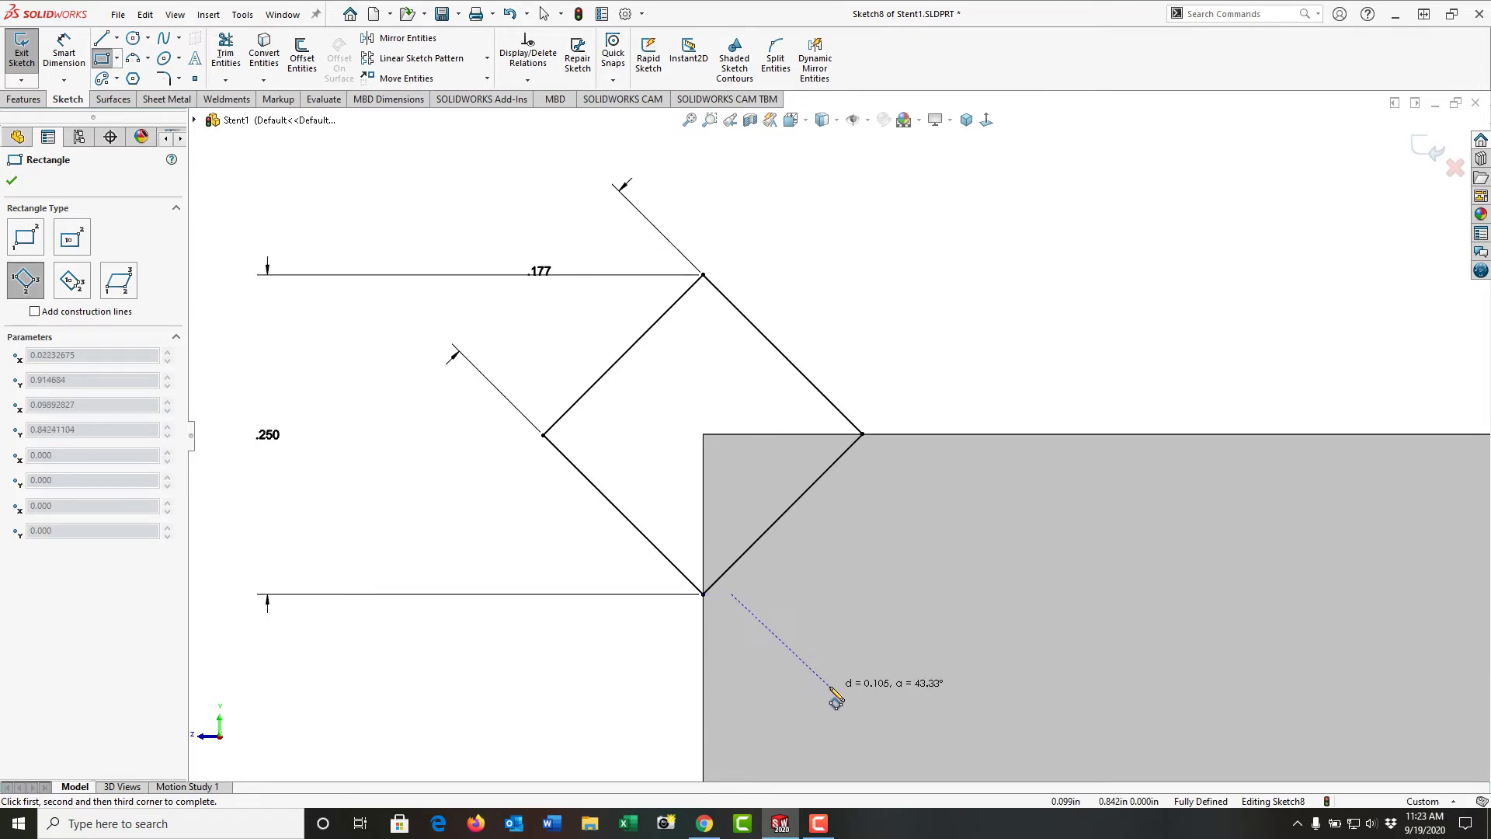
pyautogui.click(877, 747)
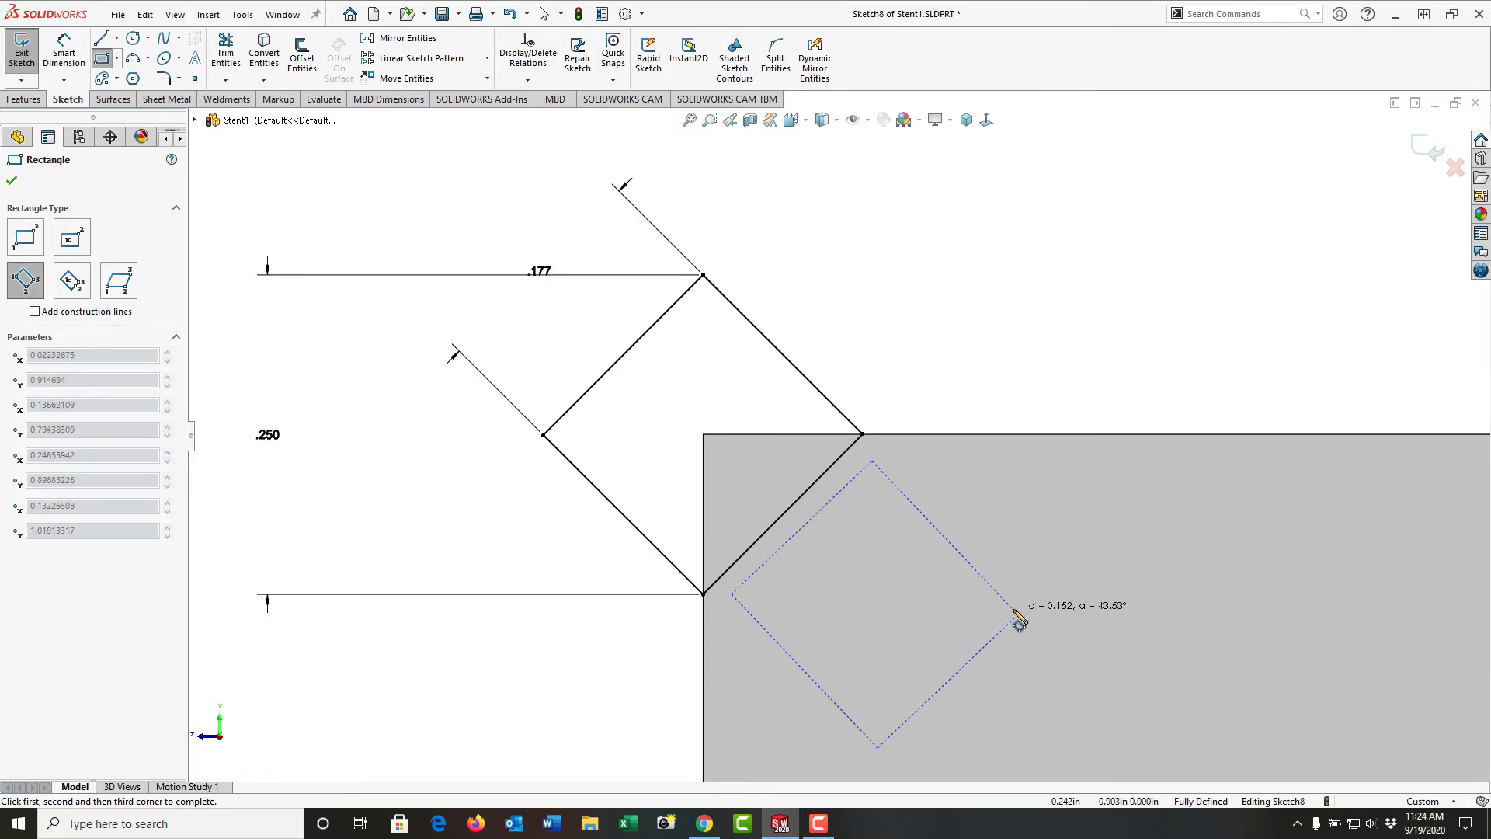
pyautogui.click(1018, 619)
pyautogui.press('Escape')
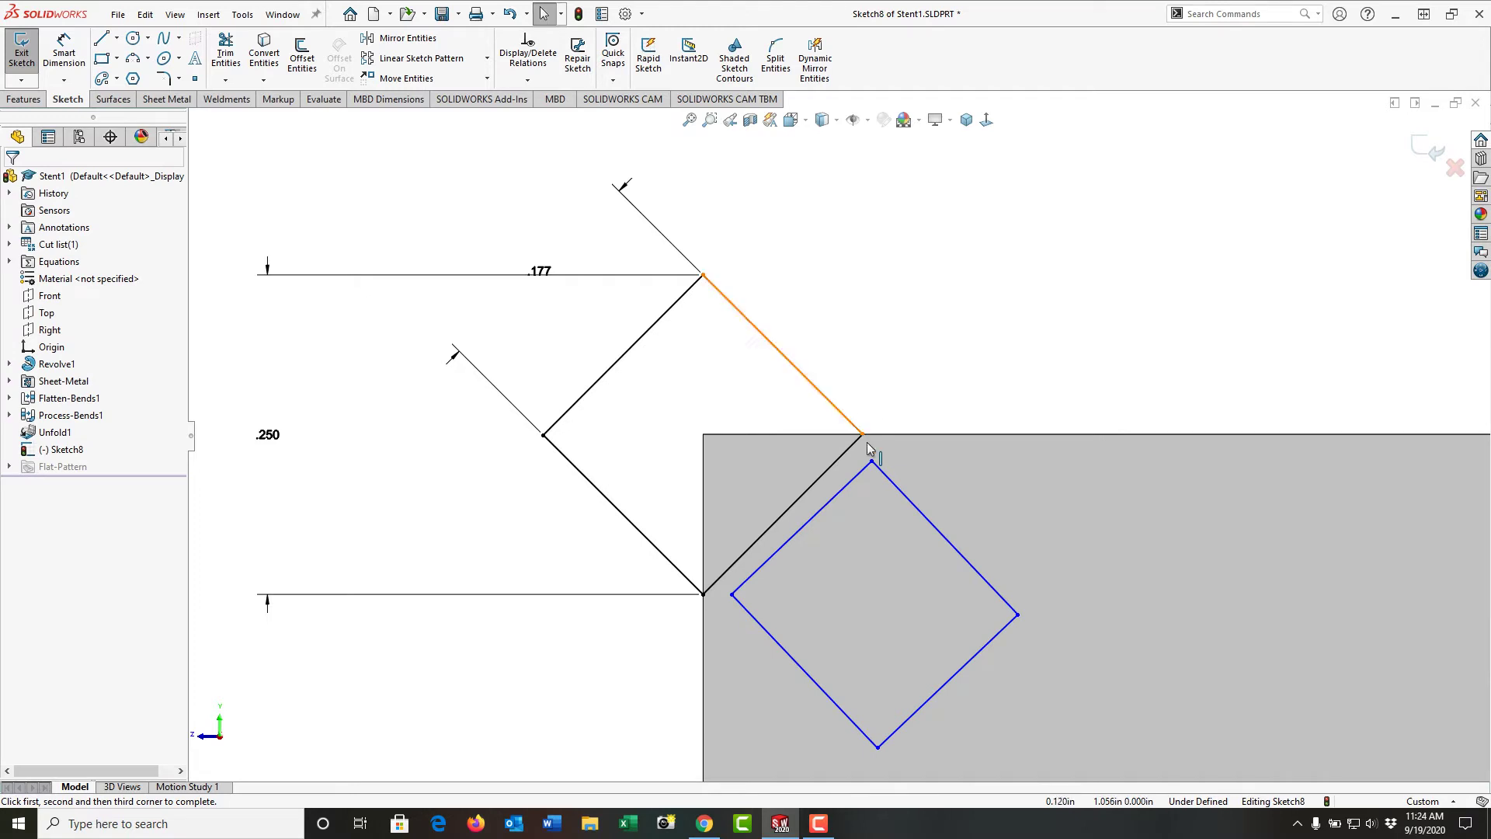
# Make the second rectangle's upper-left side parallel to the adjacent lower-right side of the first diamond.
pyautogui.click(823, 470)
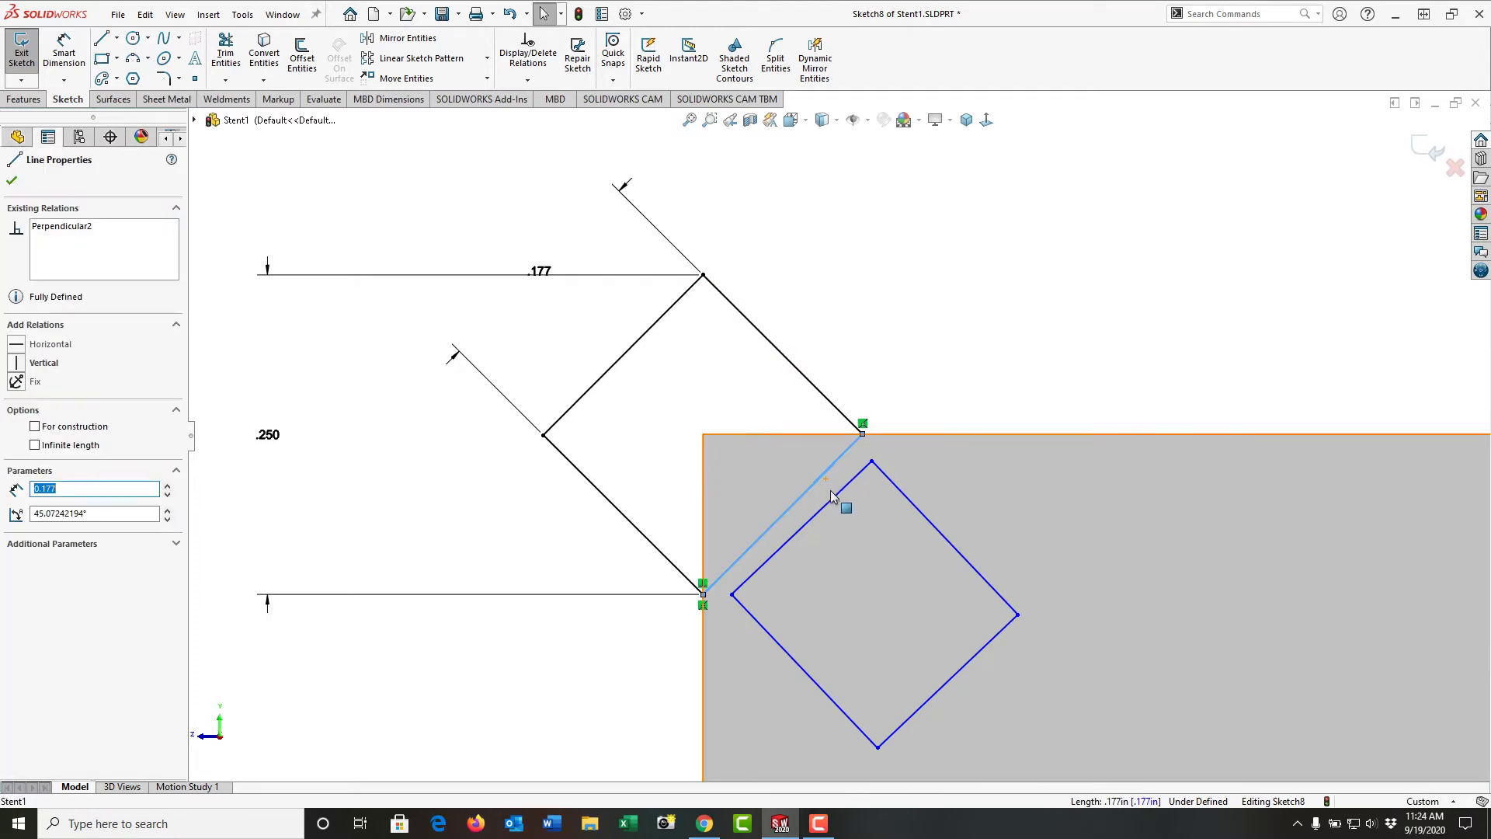
pyautogui.keyDown('ctrl'); pyautogui.click(833, 503); pyautogui.keyUp('ctrl')
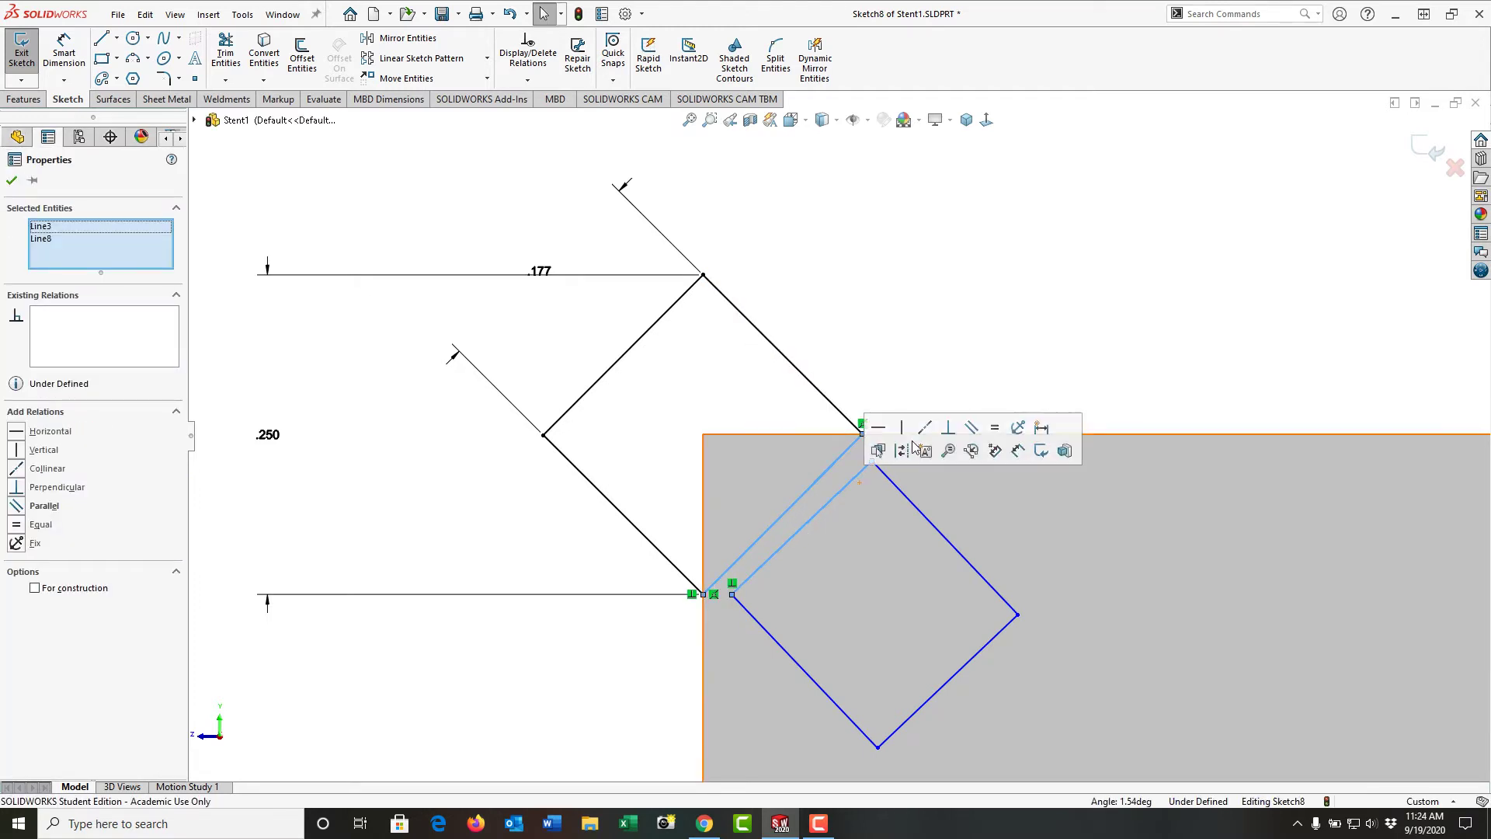
pyautogui.click(973, 428)
pyautogui.click(963, 382)
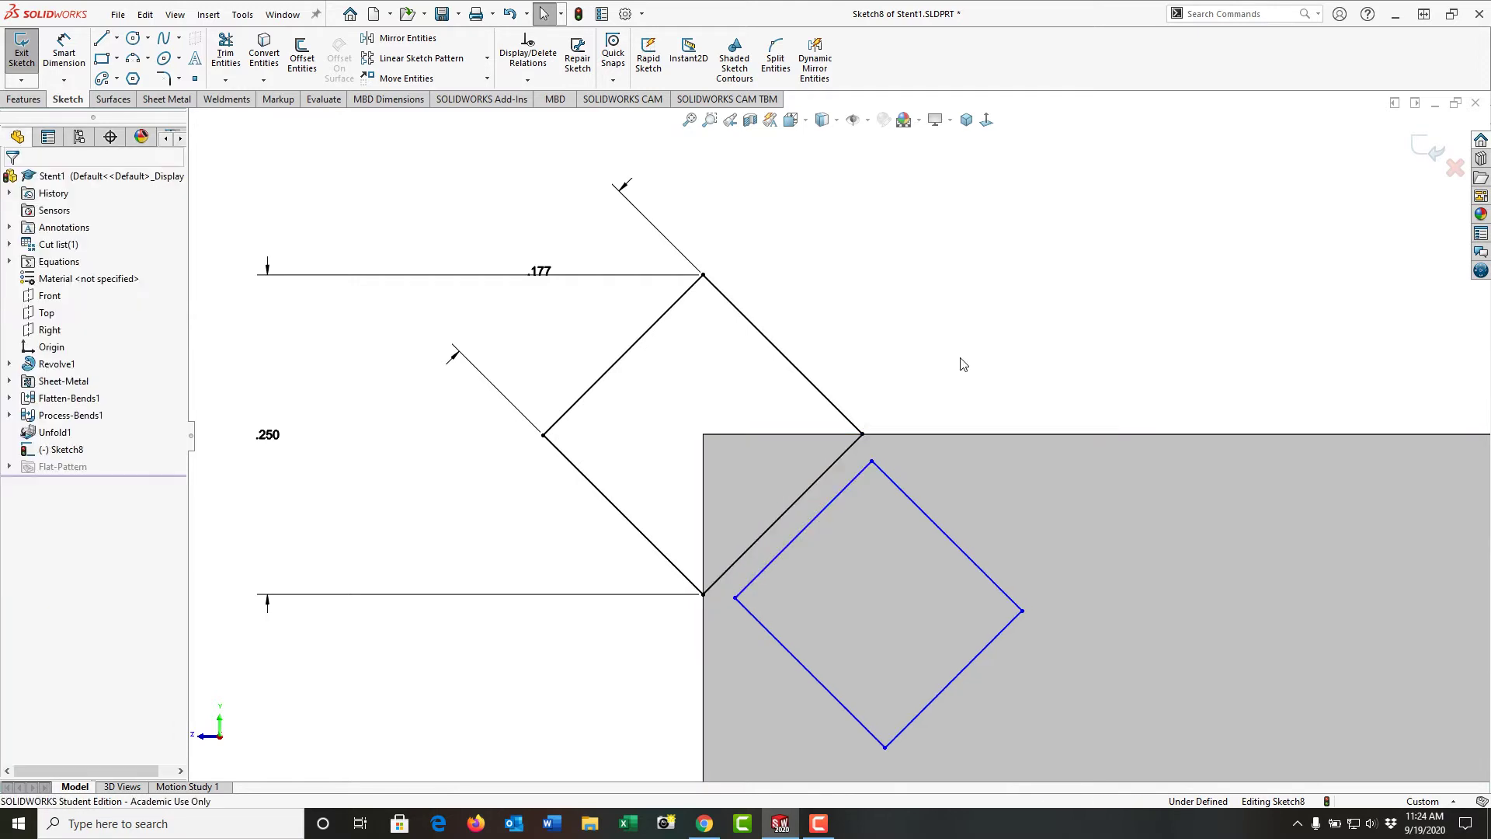
# Dimension two adjacent sides of the second diamond, its upper-right and lower-right sides, to 0.171 in each.
pyautogui.press('d')
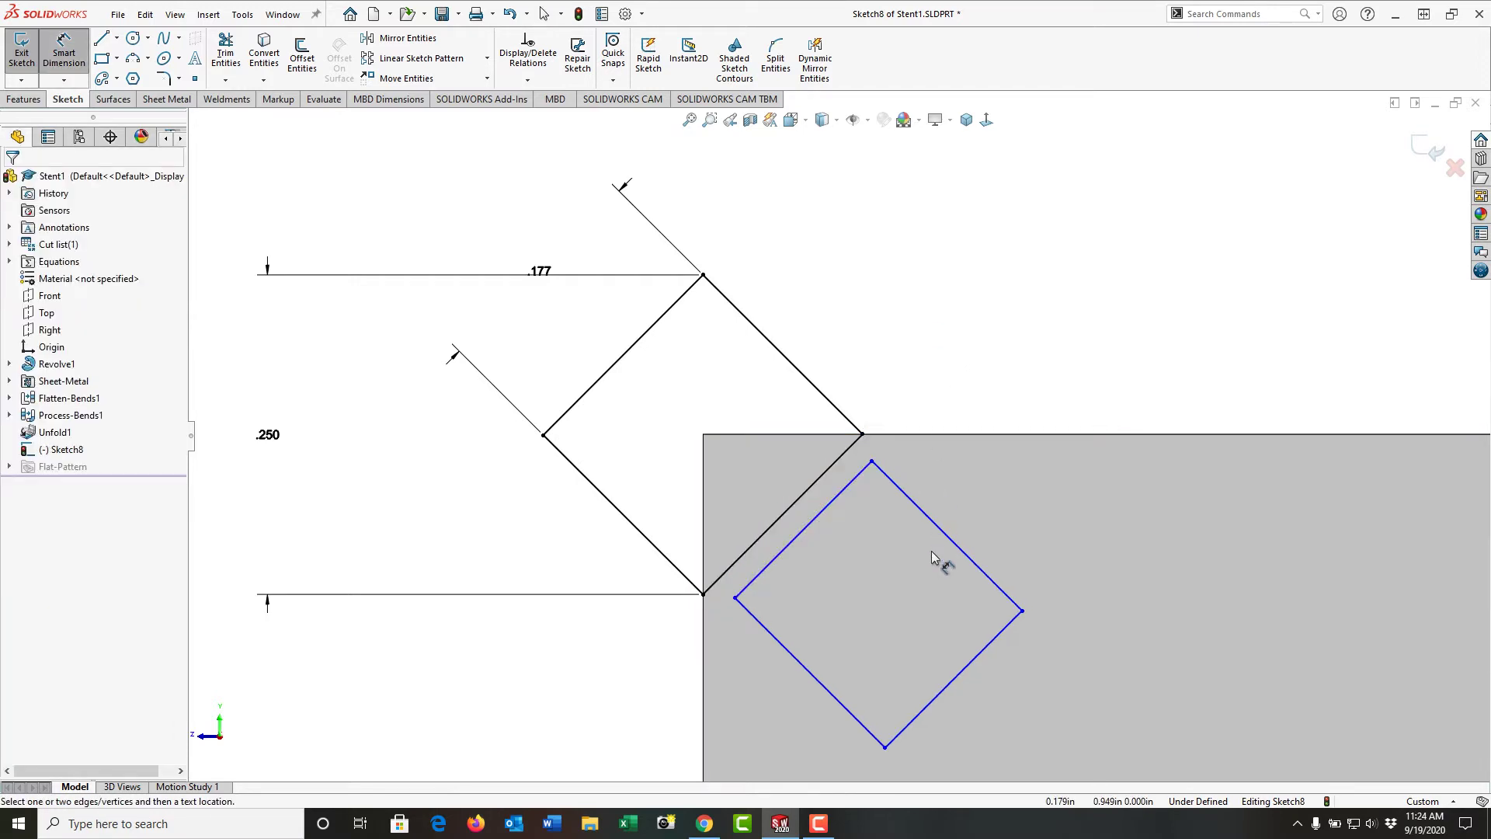
pyautogui.click(976, 564)
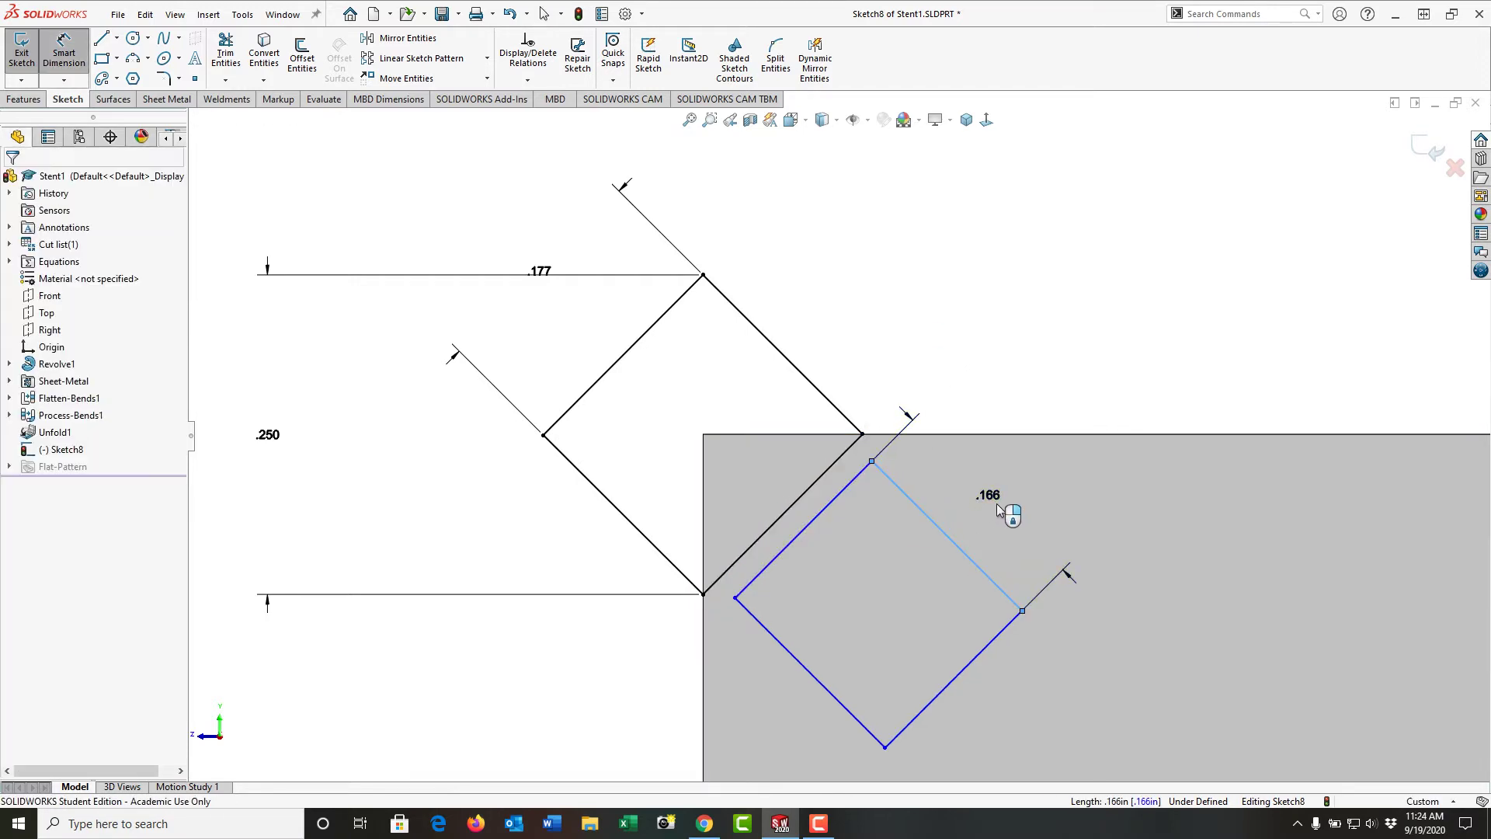
pyautogui.click(997, 505)
pyautogui.press('Return')
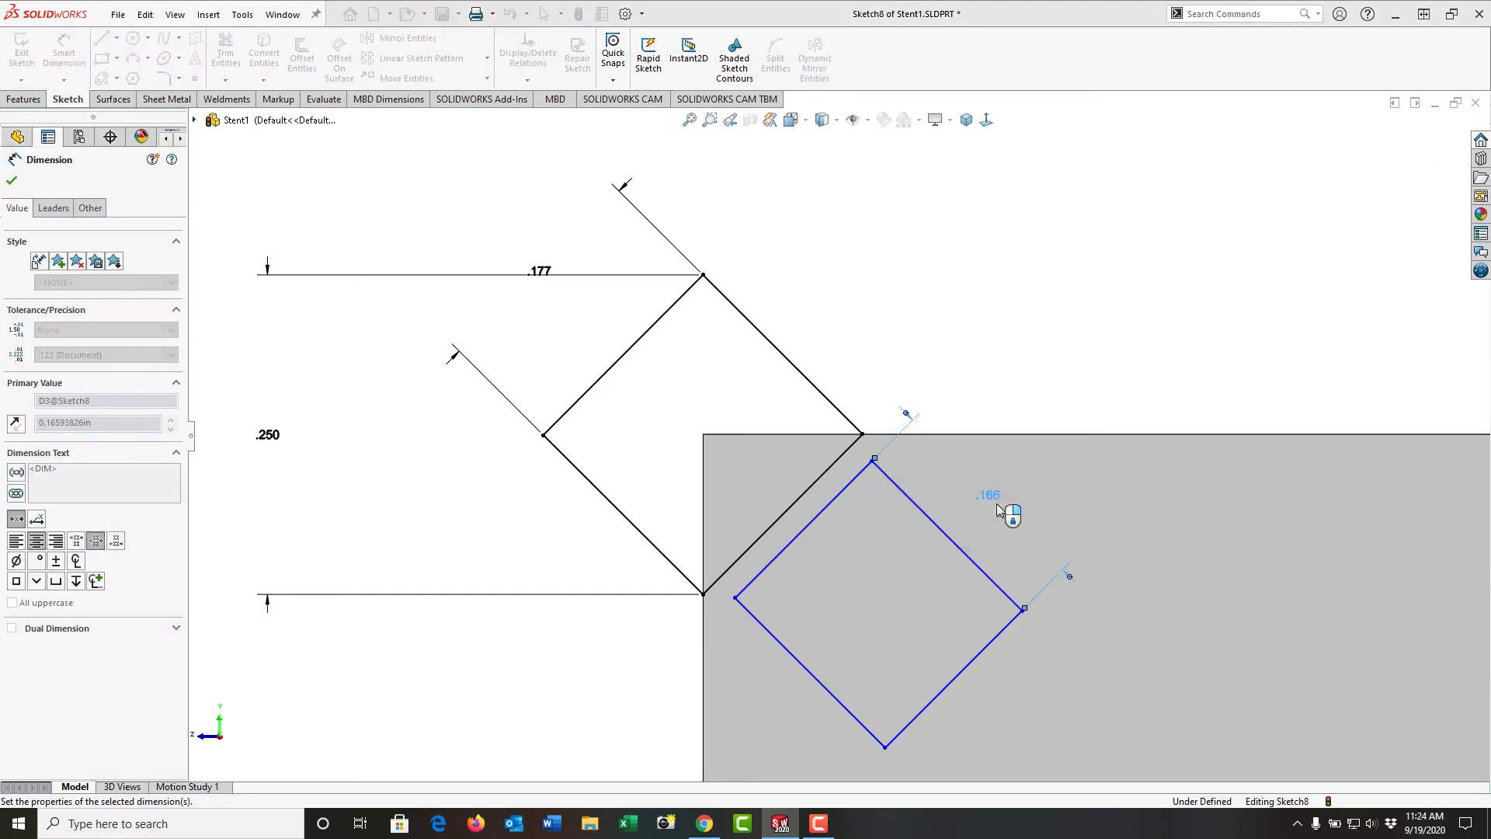
pyautogui.click(961, 674)
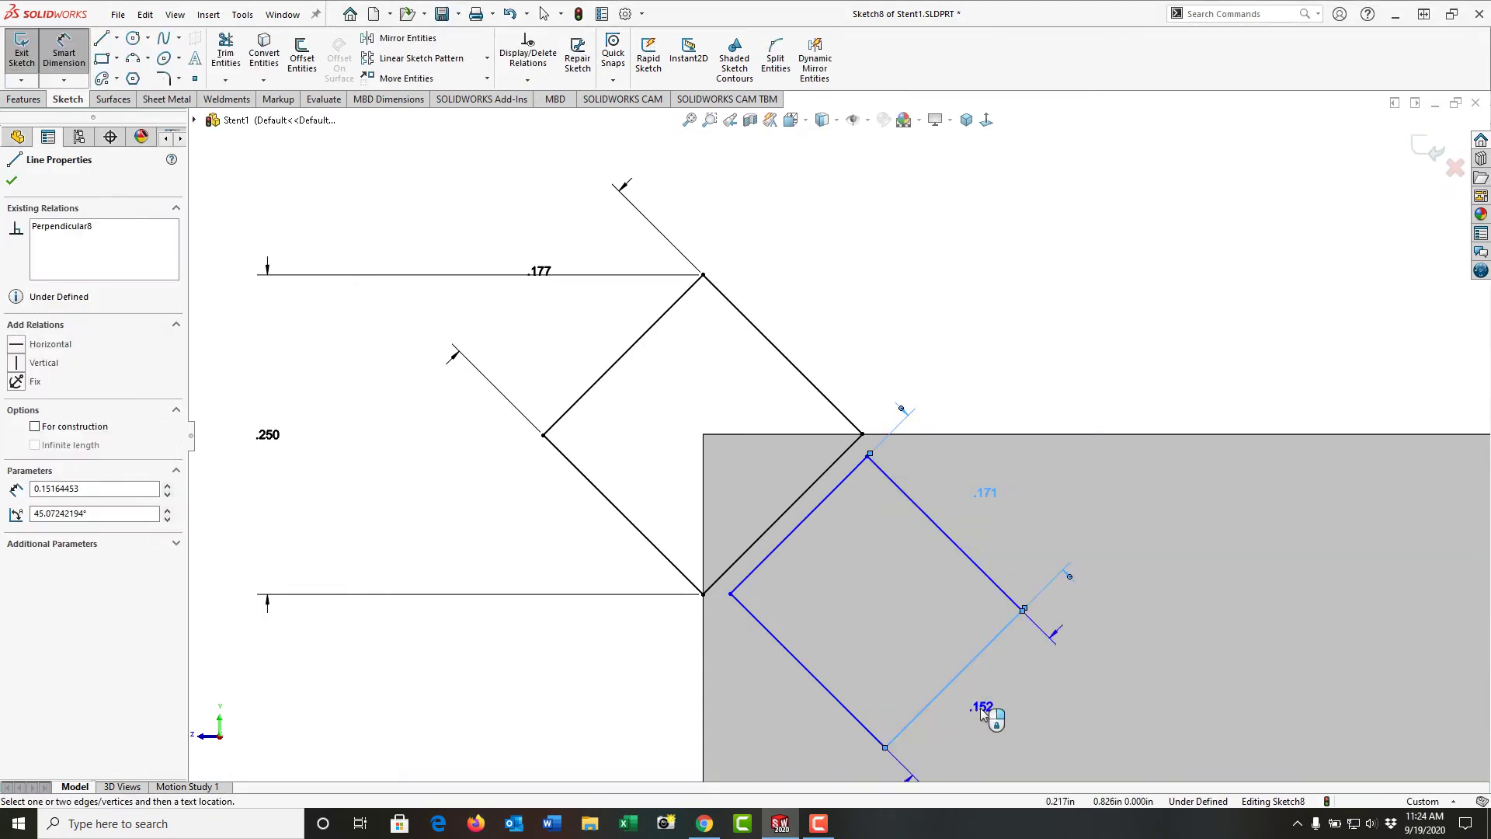
pyautogui.click(980, 707)
pyautogui.write('.171')
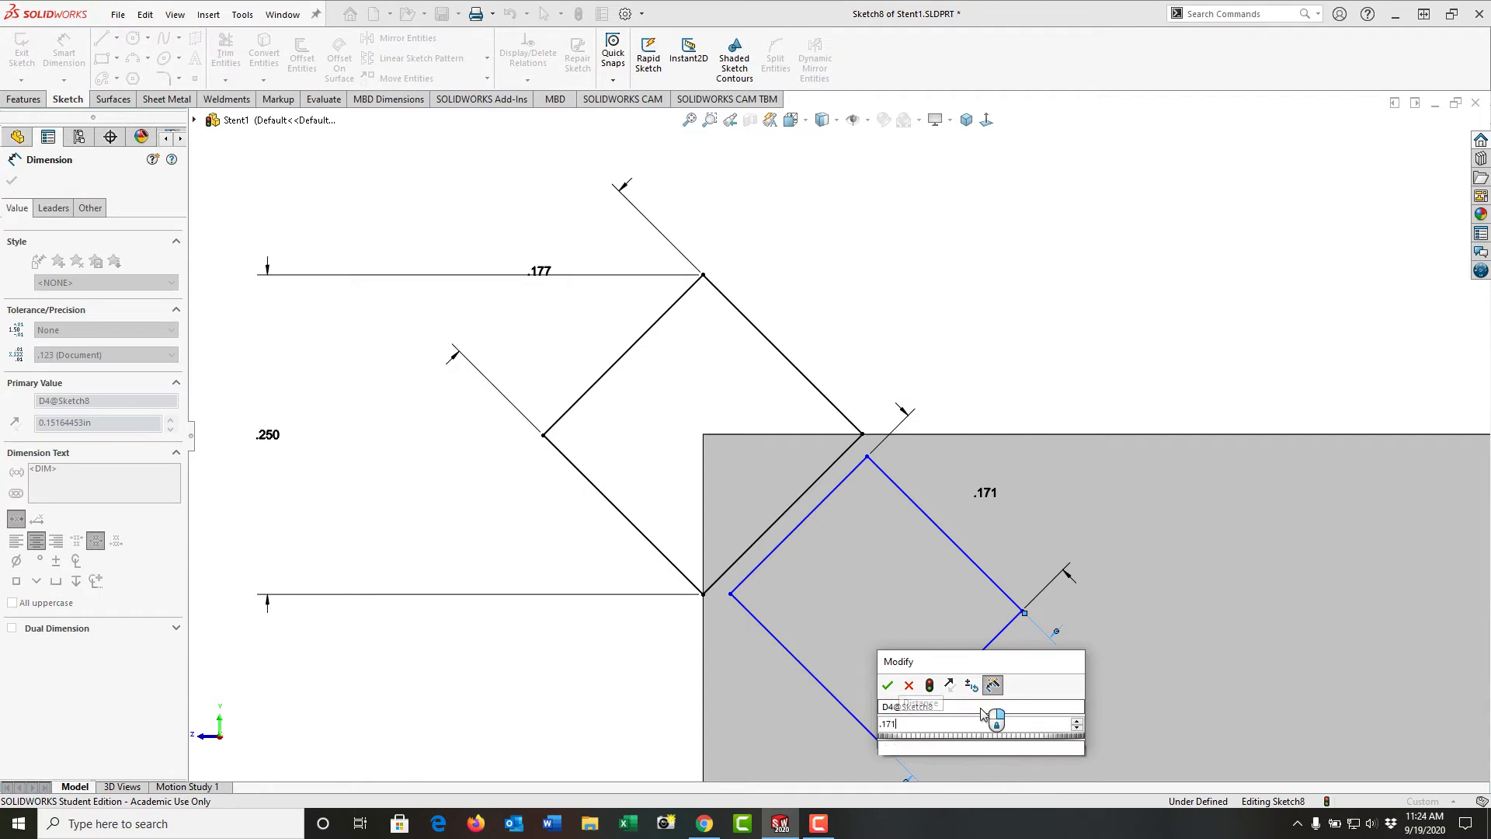
pyautogui.press('Return')
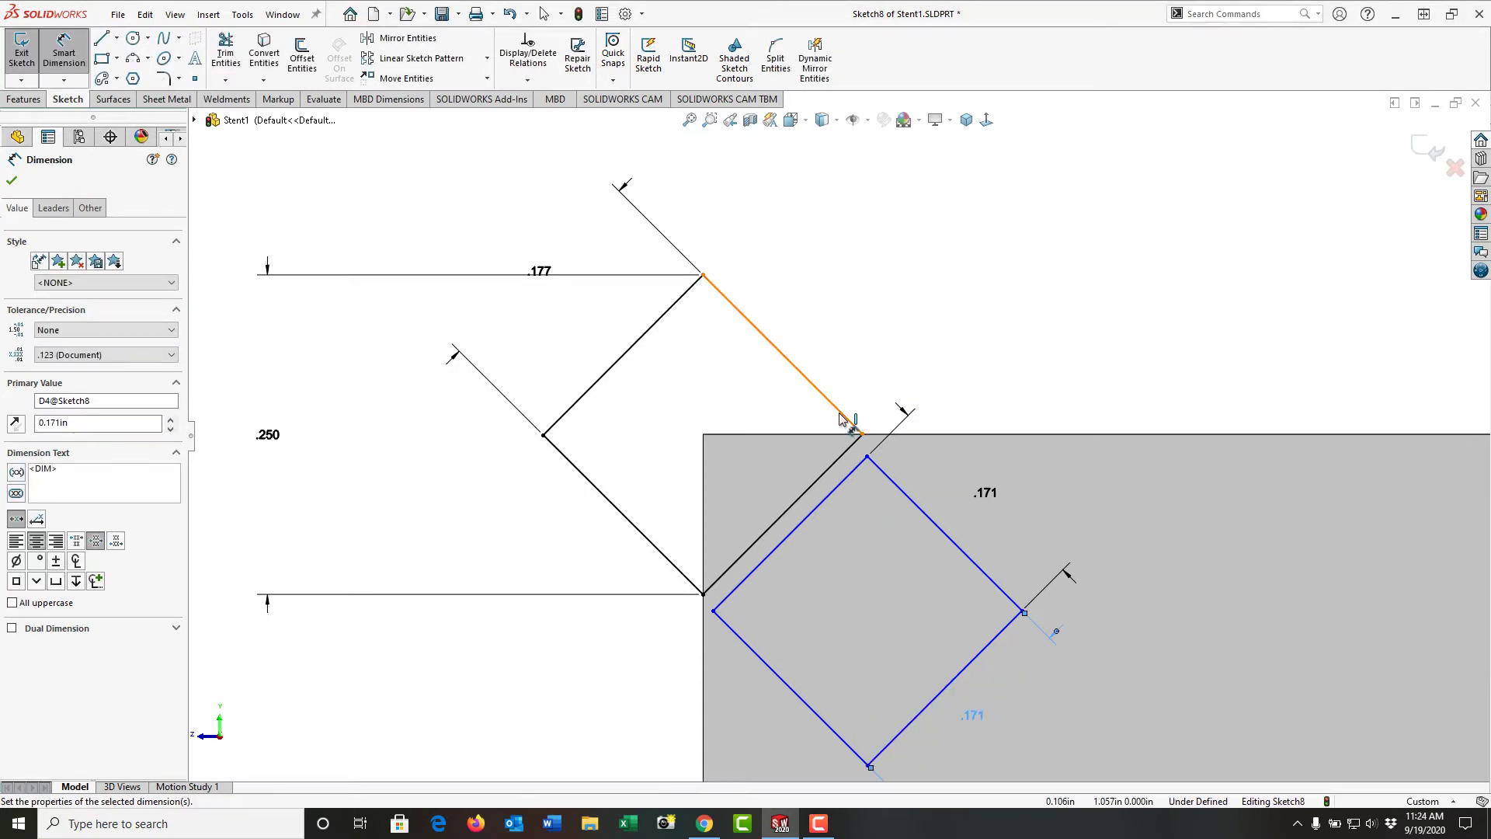
# Dimension the offset between the upper-right sides of the two diamonds to 0.003 in.
pyautogui.click(840, 415)
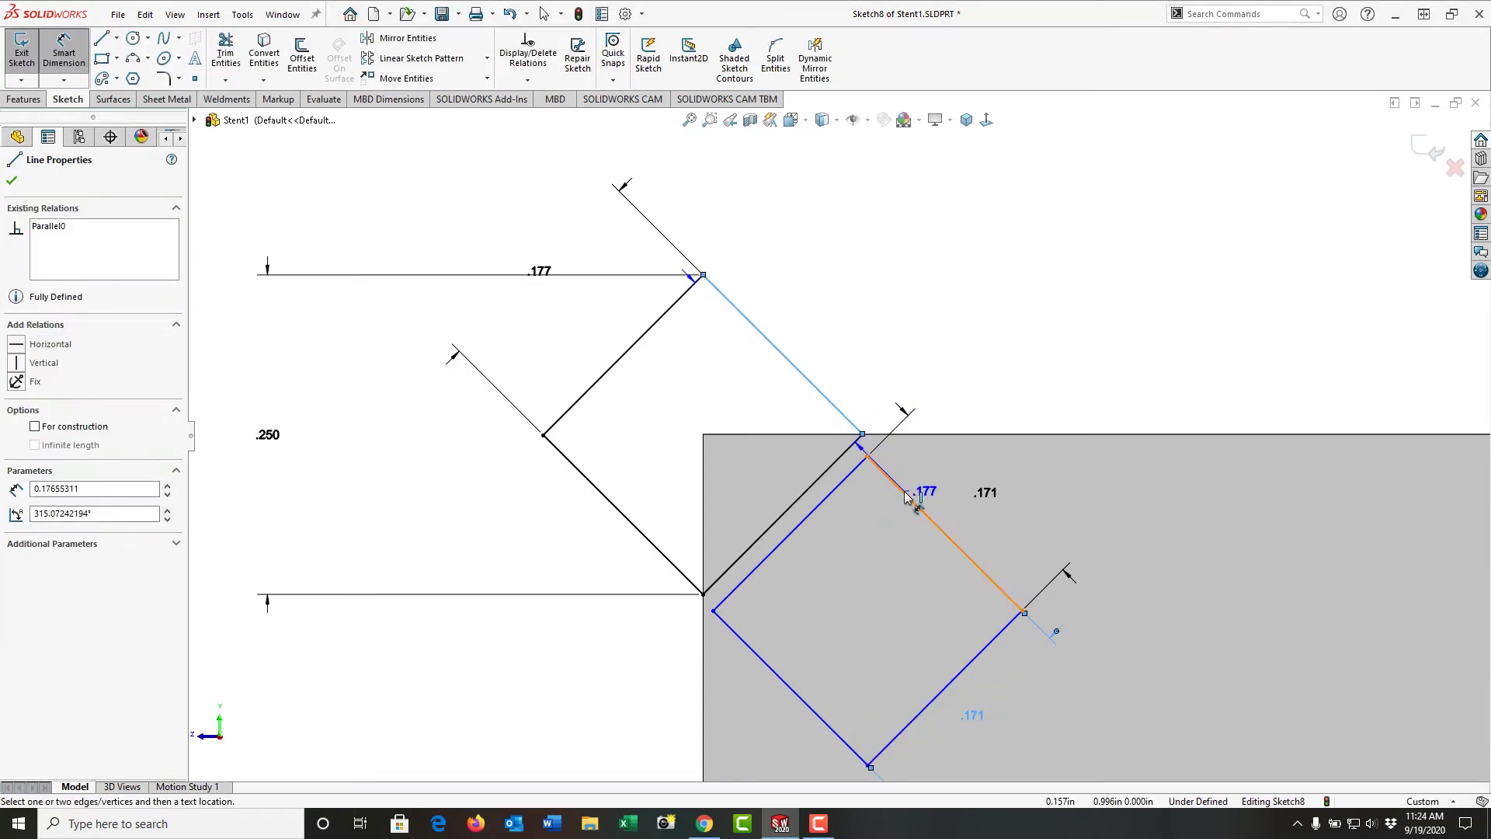
pyautogui.click(914, 487)
pyautogui.click(925, 471)
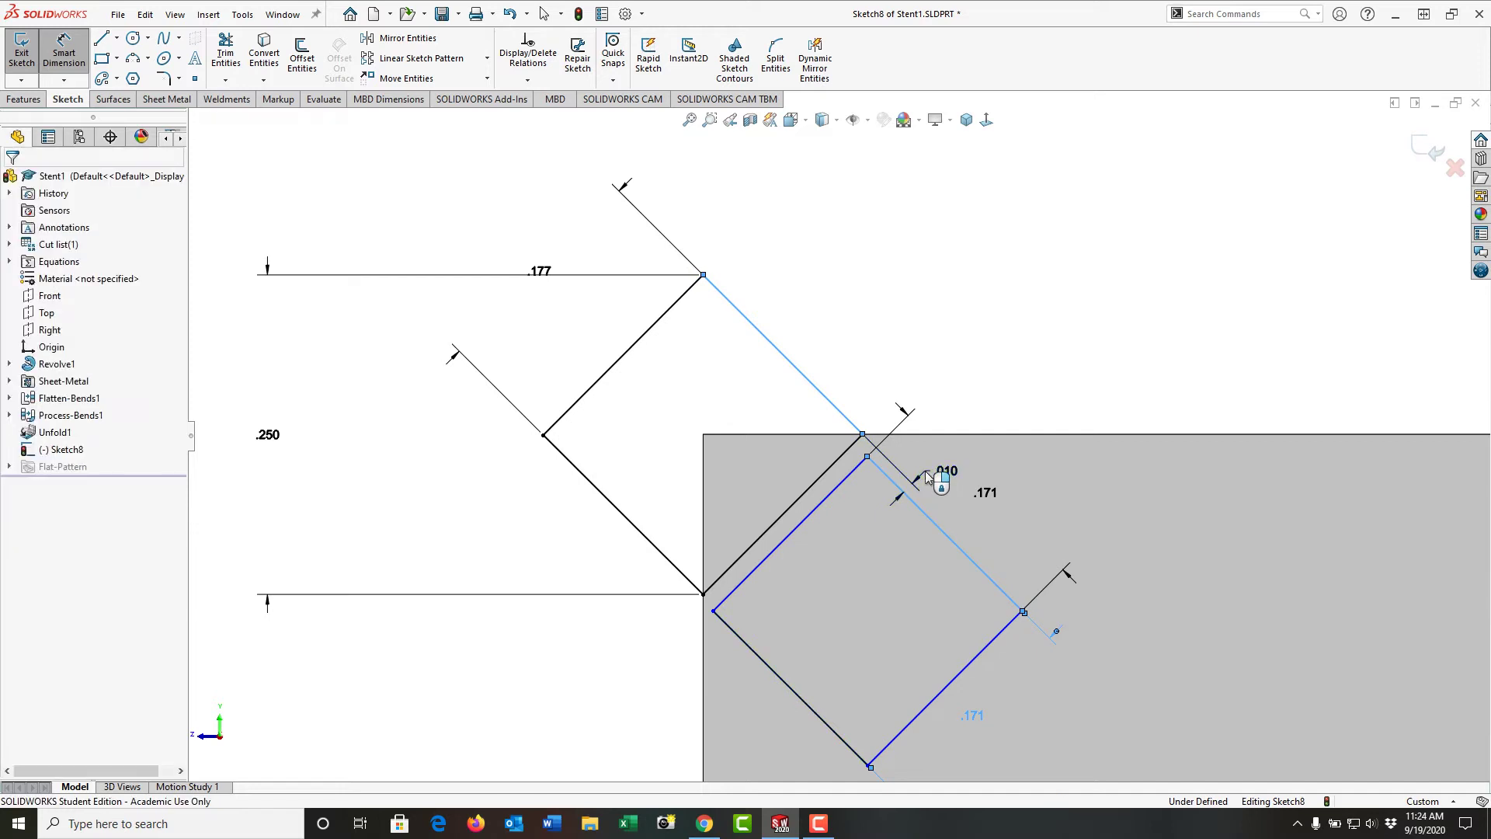
pyautogui.write('.003')
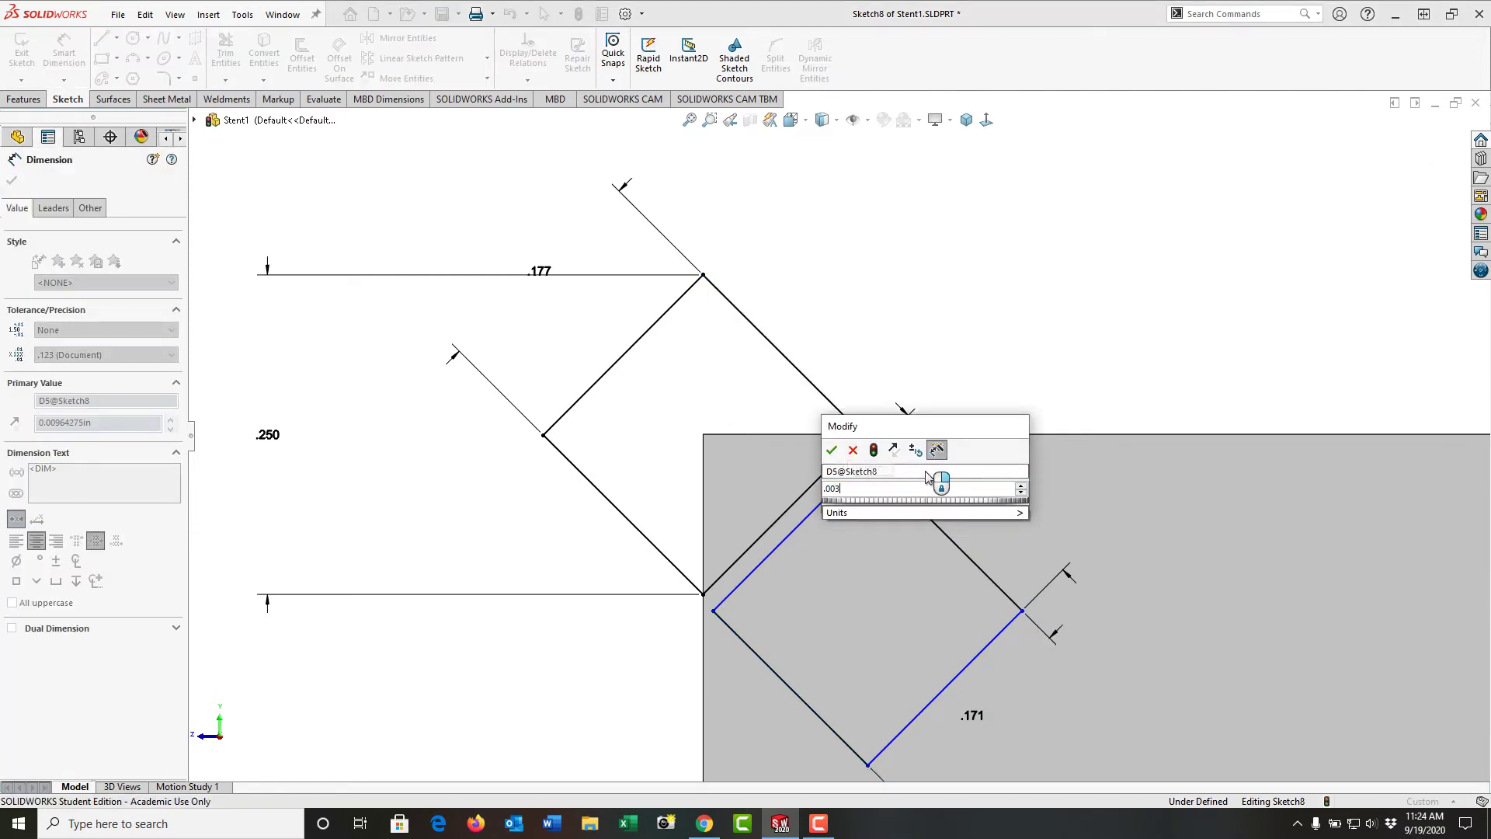
pyautogui.press('Return')
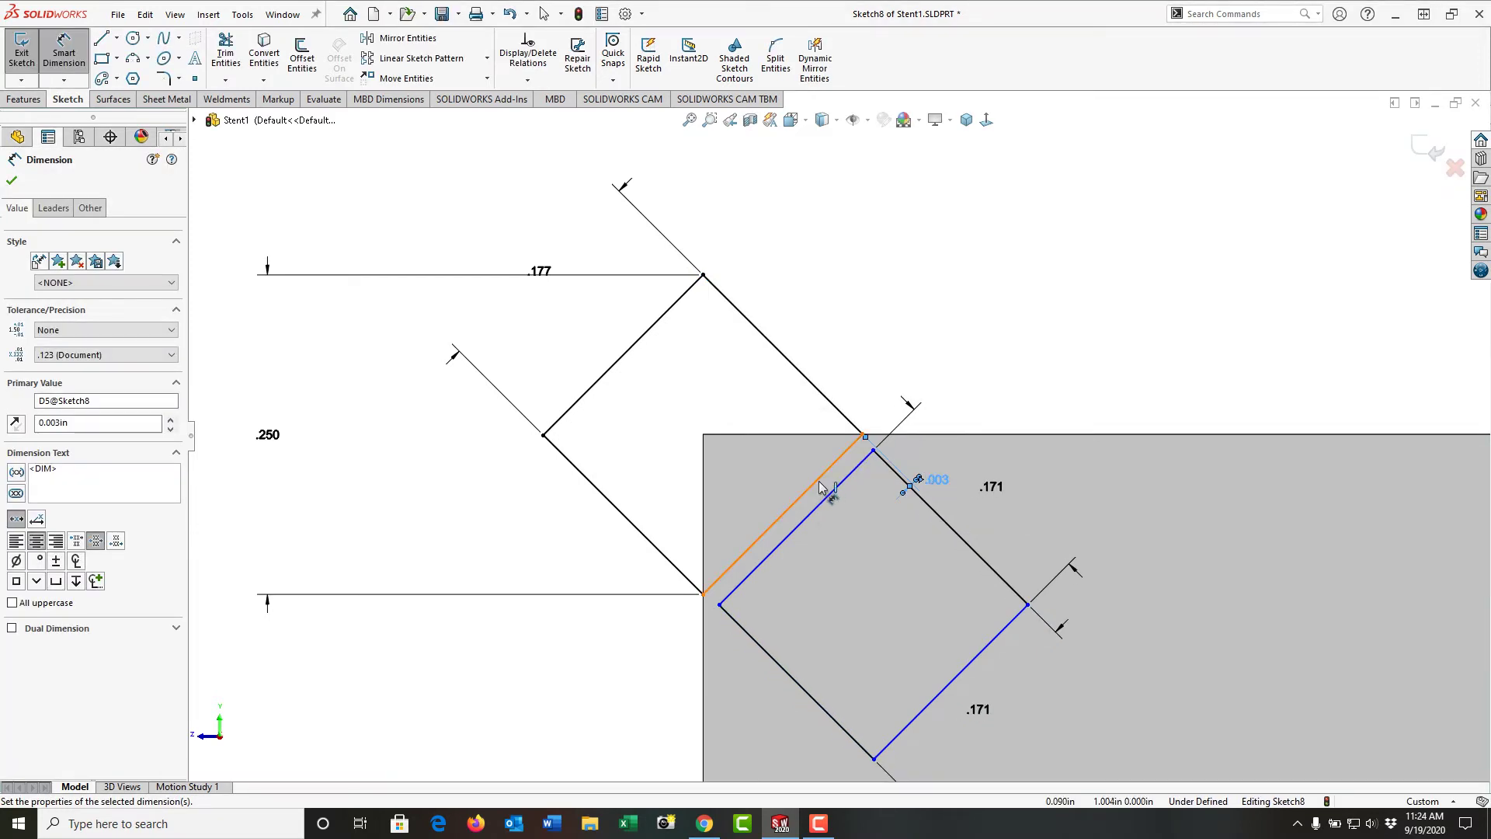
# Dimension the gap between the facing parallel sides of the two diamonds to 0.003 in.
pyautogui.click(819, 481)
pyautogui.click(821, 500)
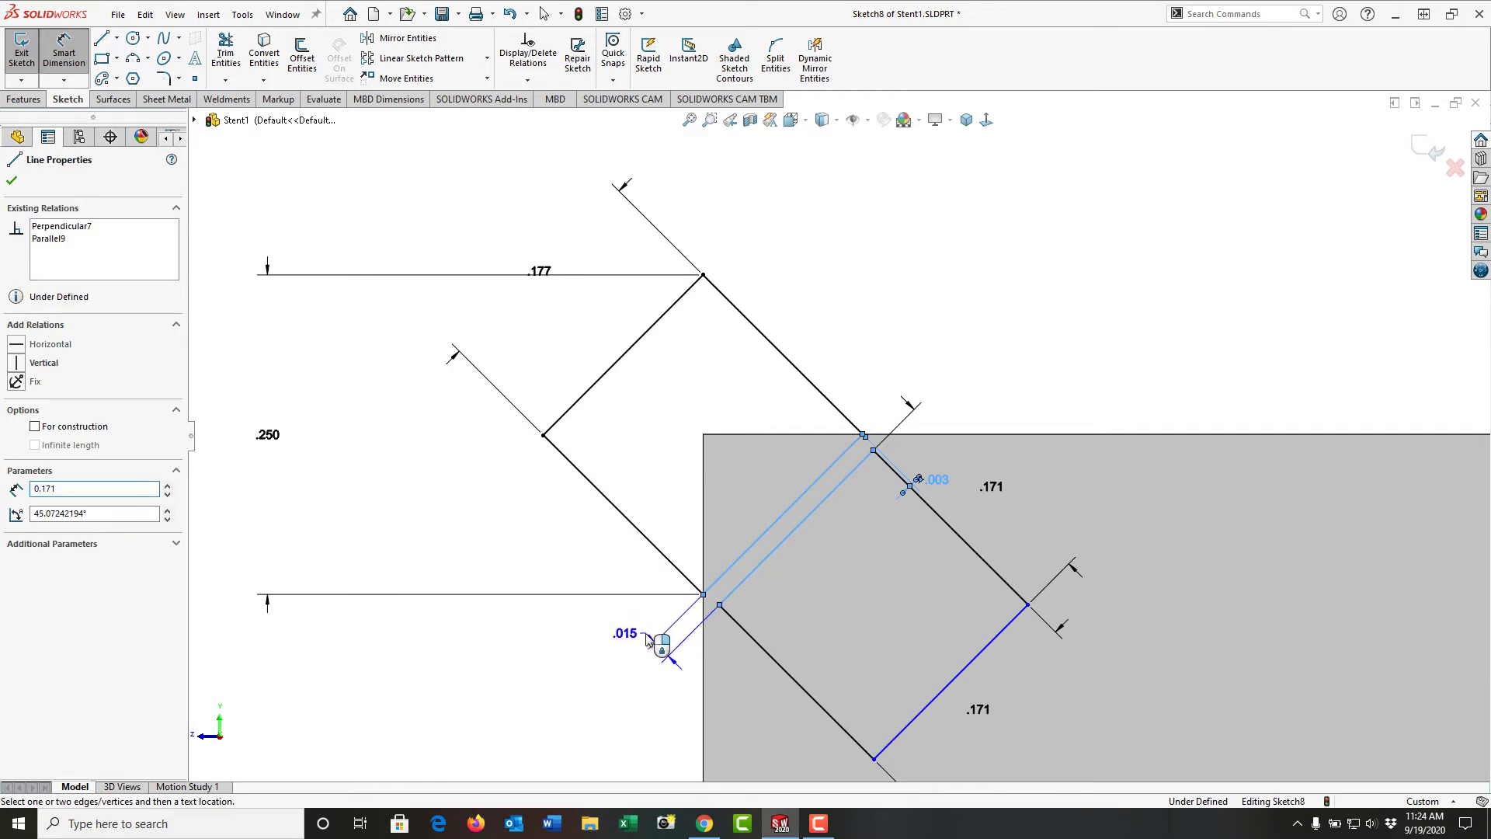
pyautogui.click(651, 639)
pyautogui.write('.003')
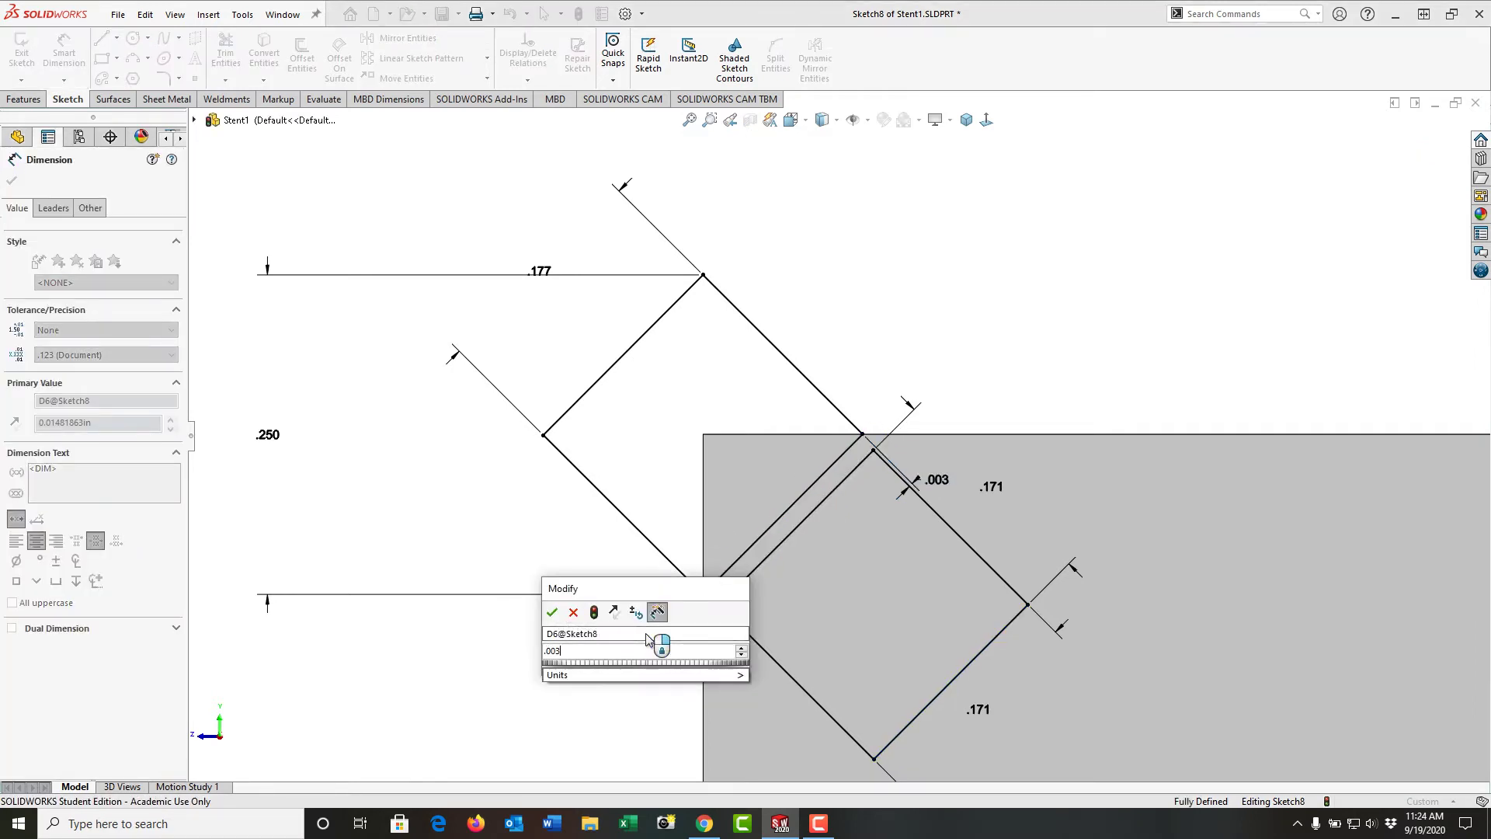
pyautogui.press('Return')
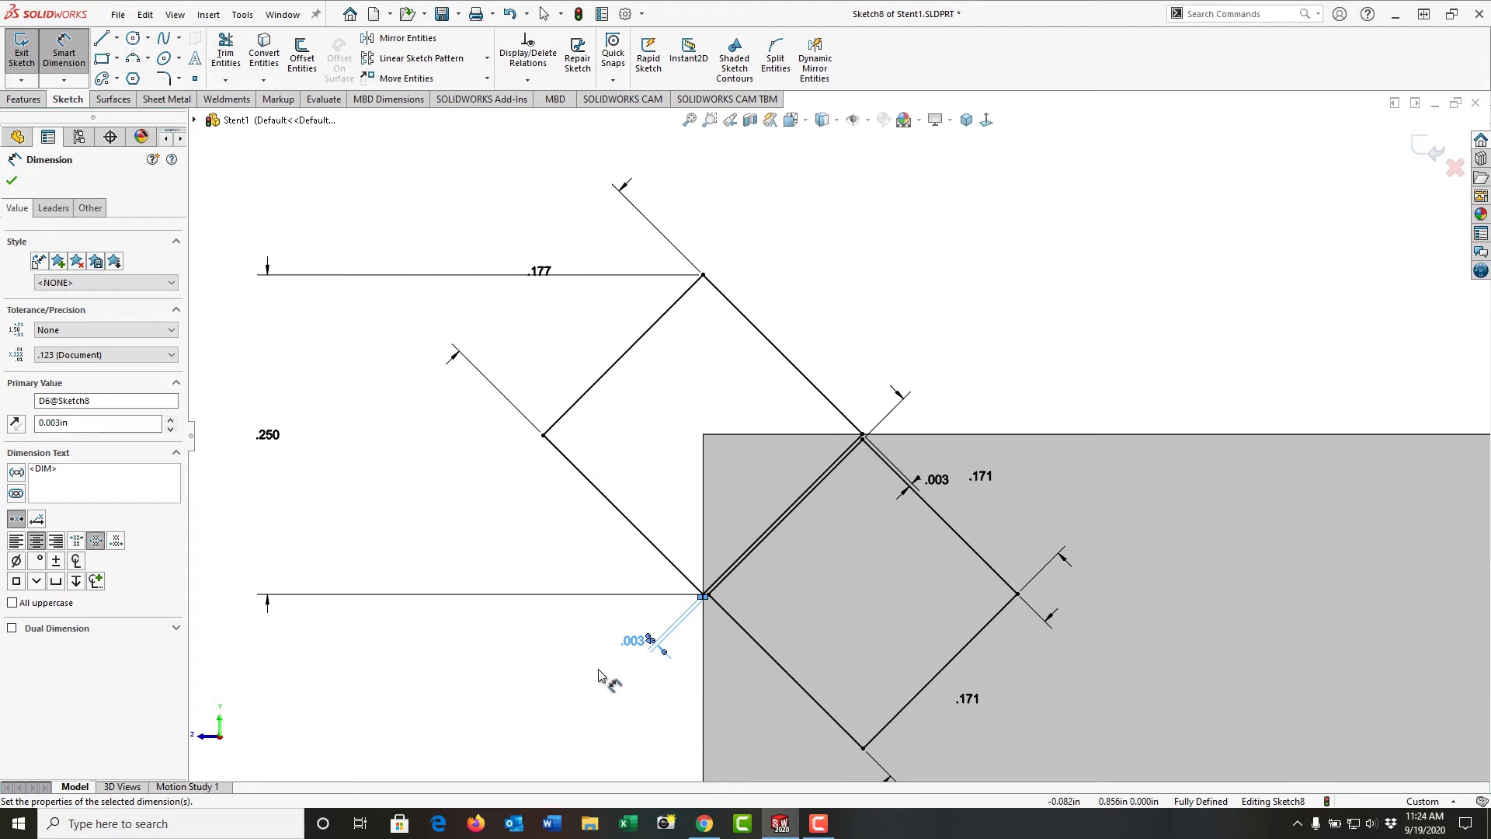
pyautogui.press('Escape')
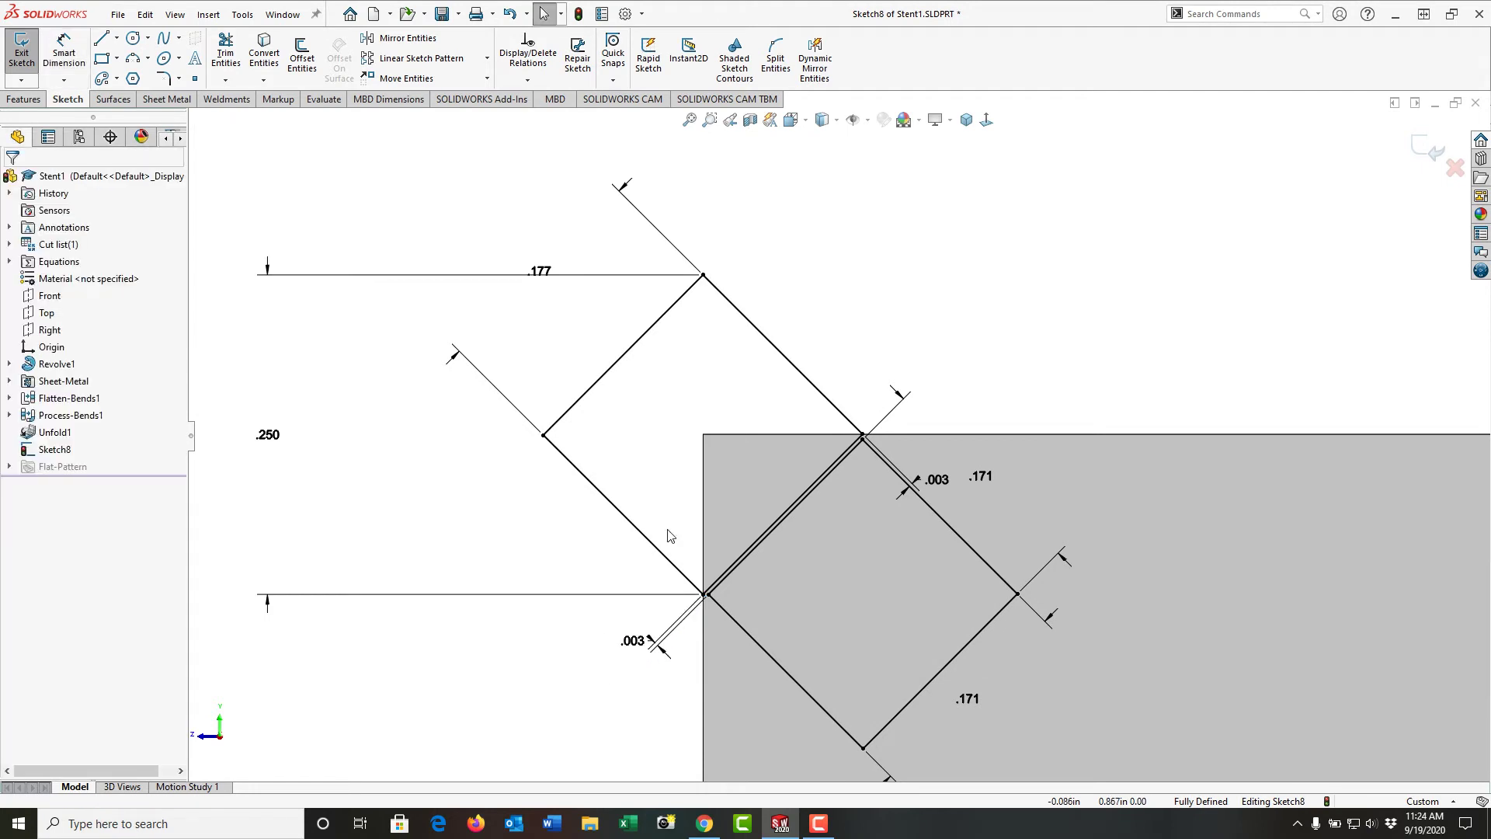
# Start a Linear Sketch Pattern with all eight lines of the two diamonds as the entities to pattern.
pyautogui.click(689, 119)
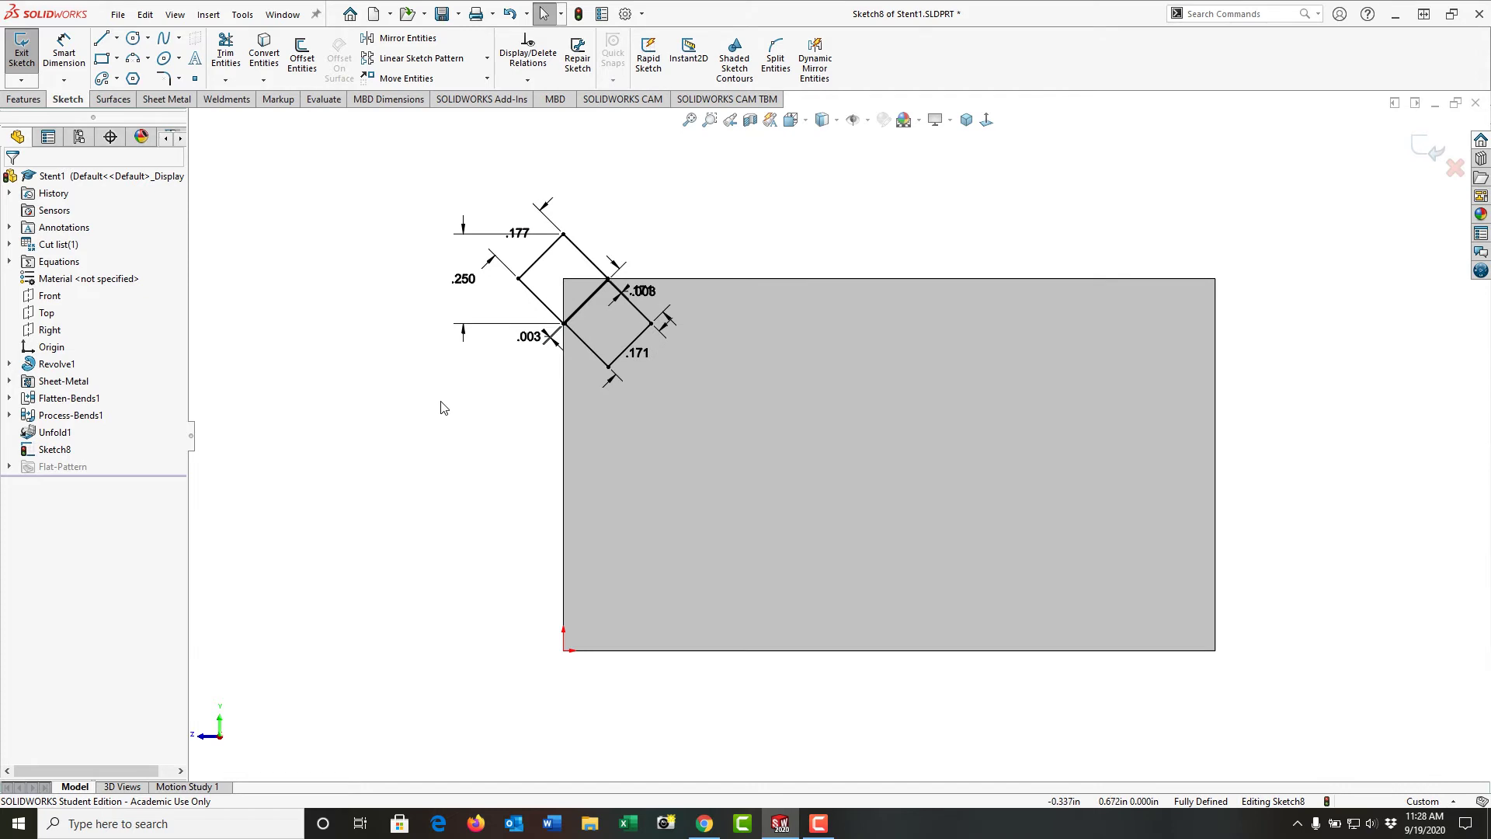
pyautogui.click(415, 59)
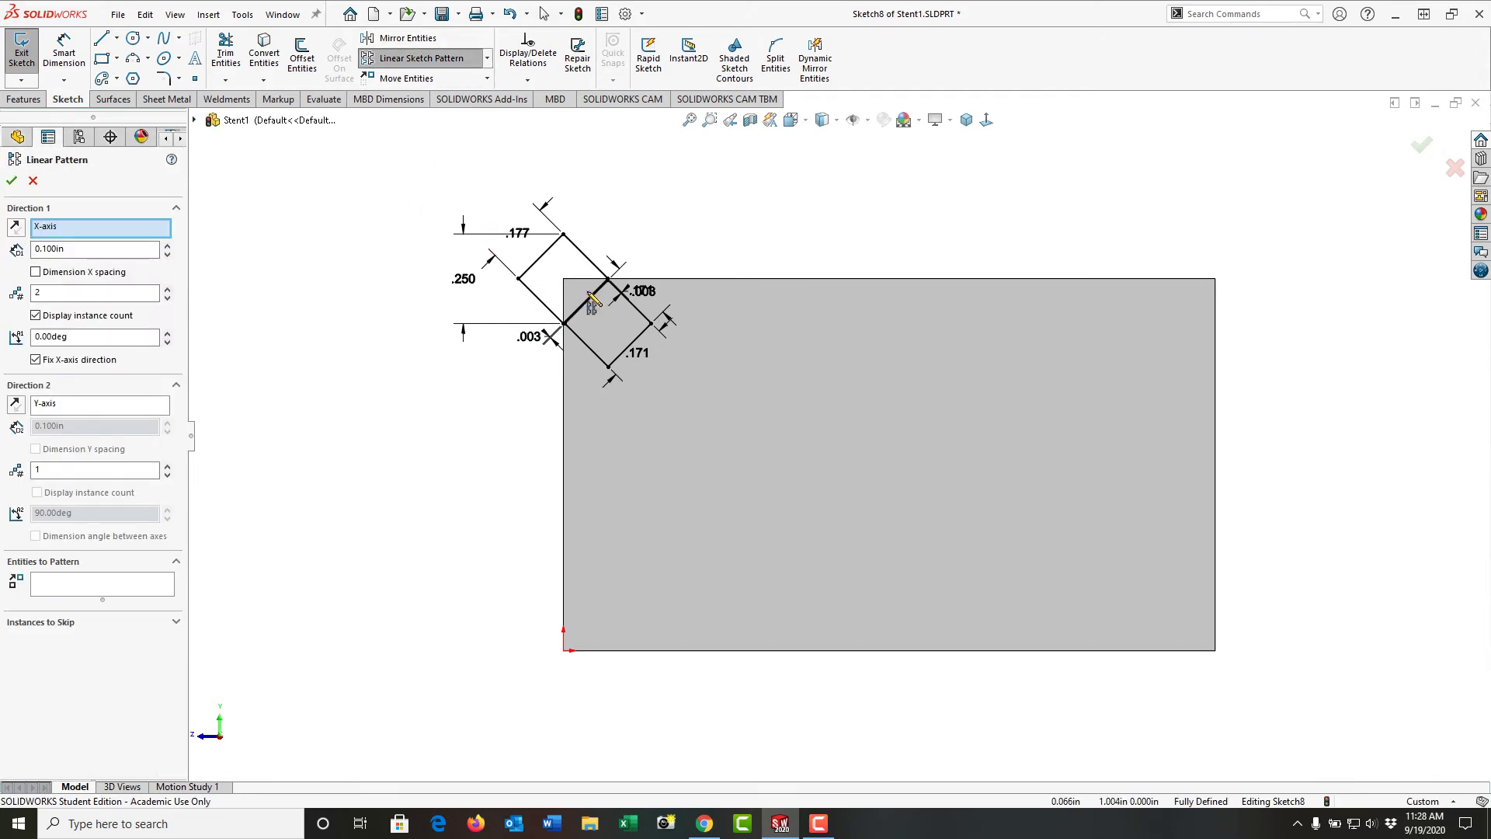
pyautogui.scroll(-5, 592, 302)
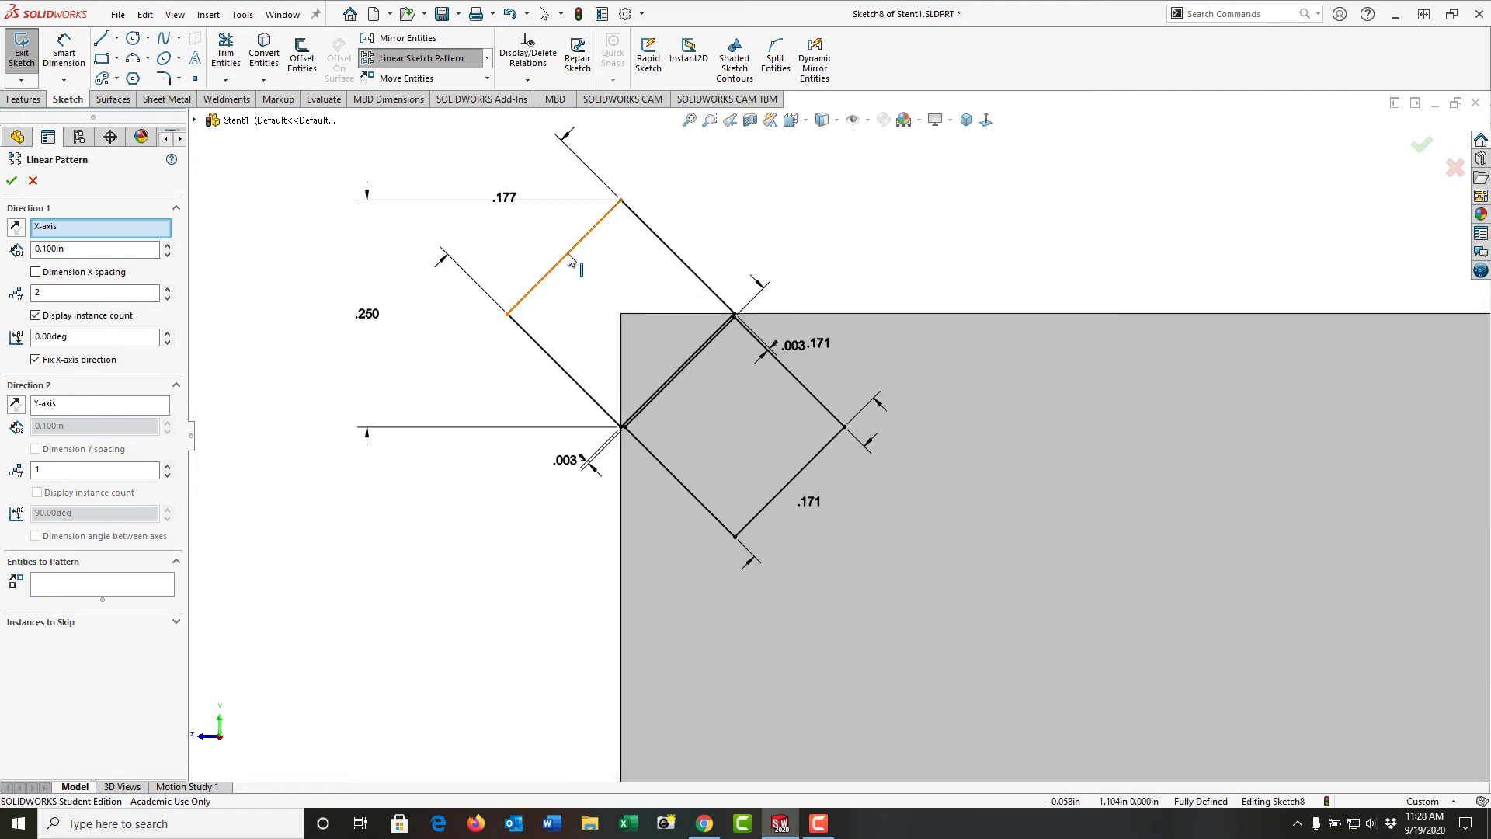
pyautogui.click(569, 260)
pyautogui.click(567, 372)
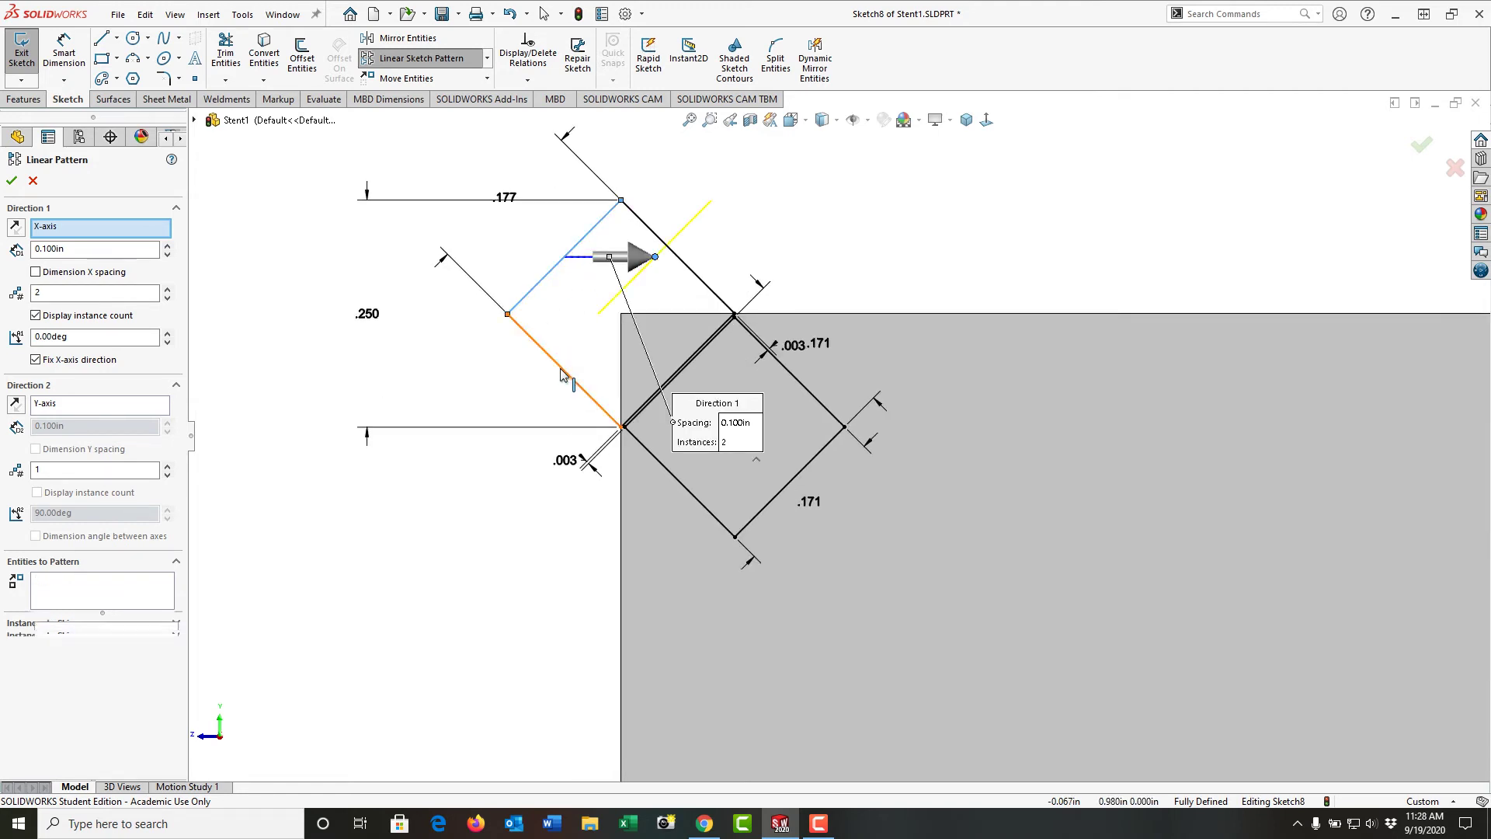
pyautogui.click(704, 283)
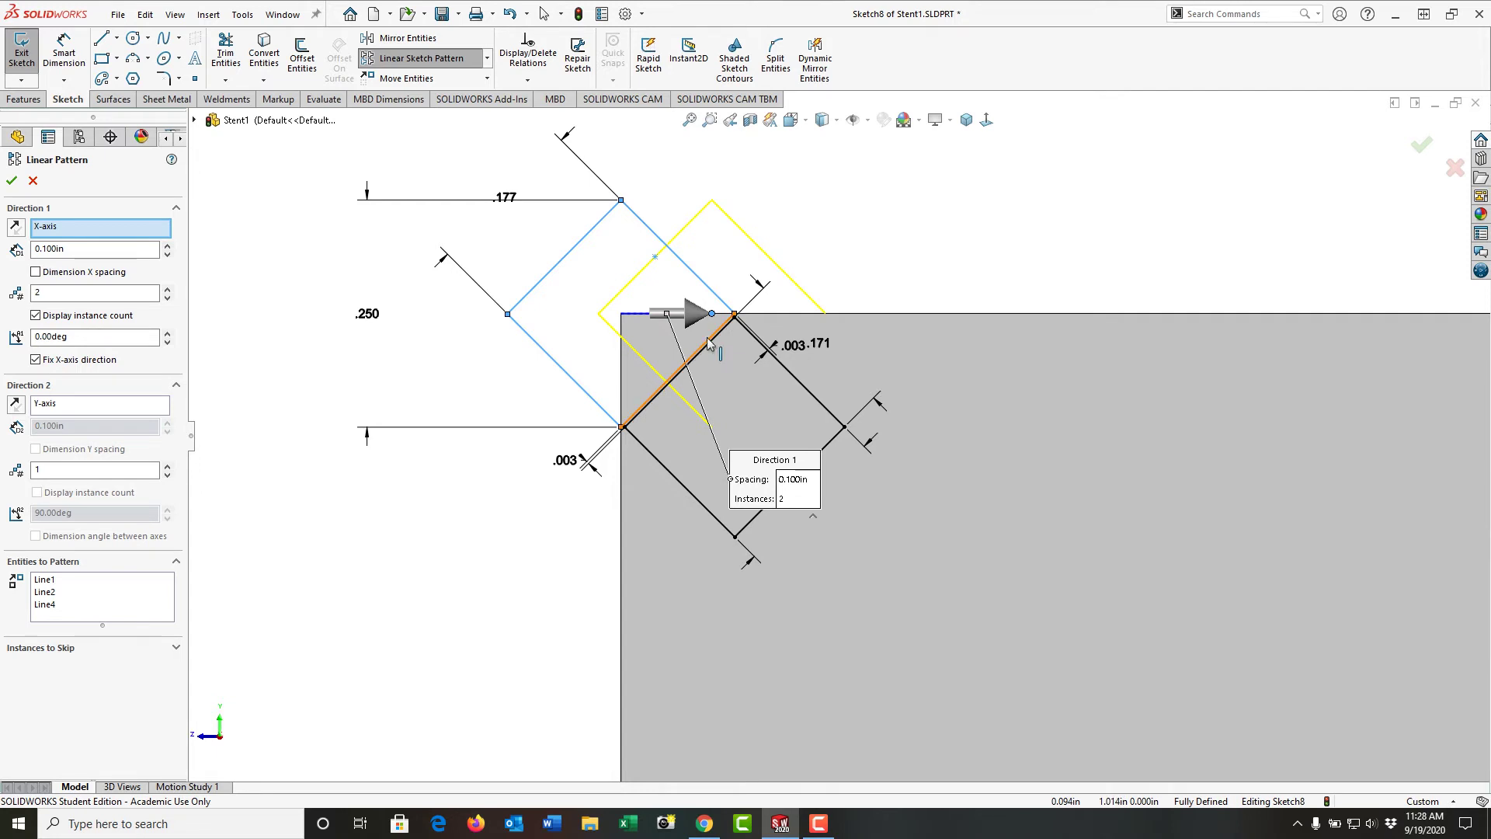
pyautogui.click(710, 347)
pyautogui.click(763, 339)
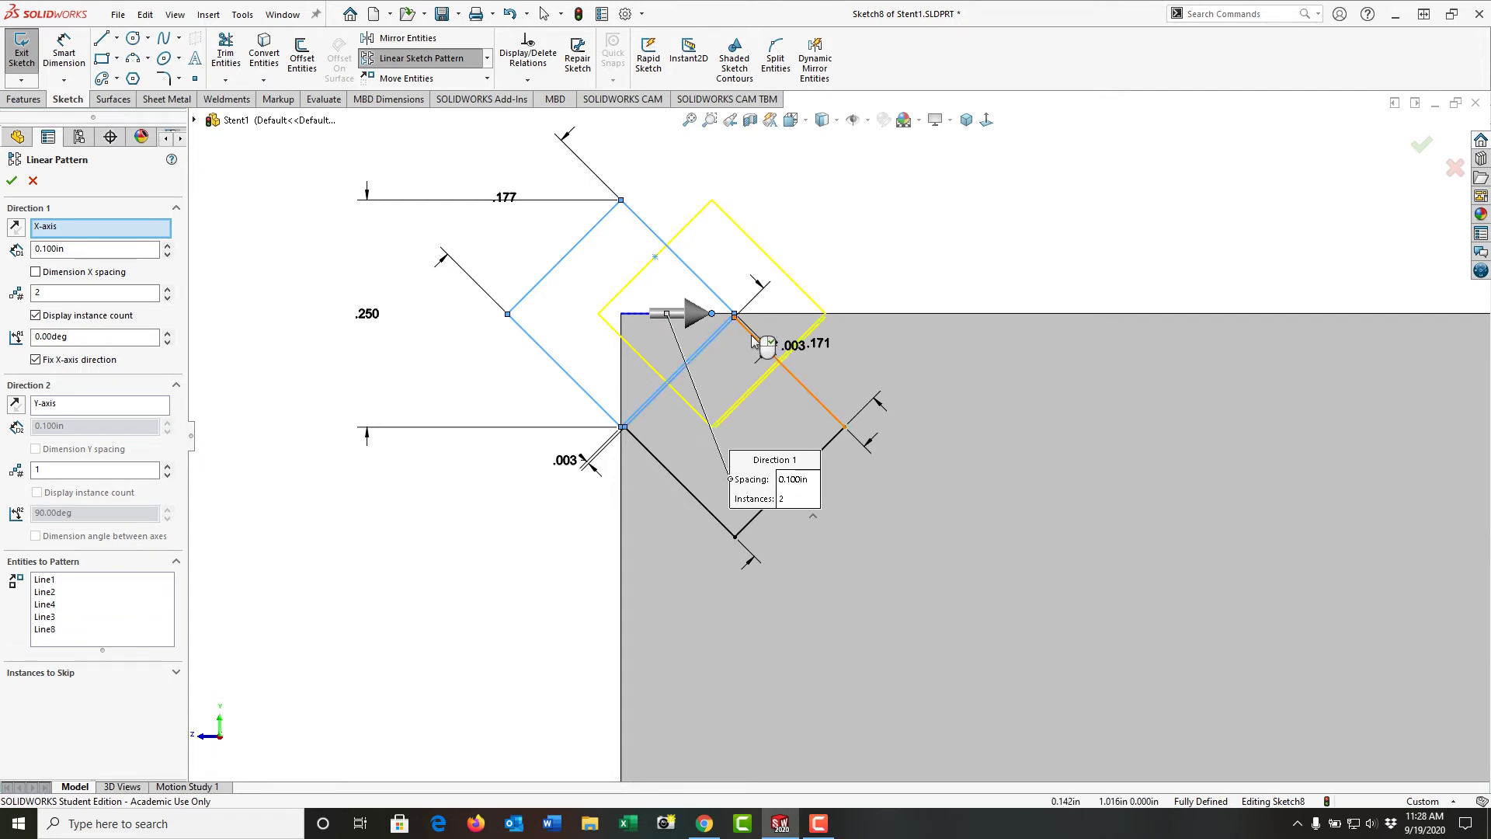
pyautogui.click(736, 363)
pyautogui.click(686, 488)
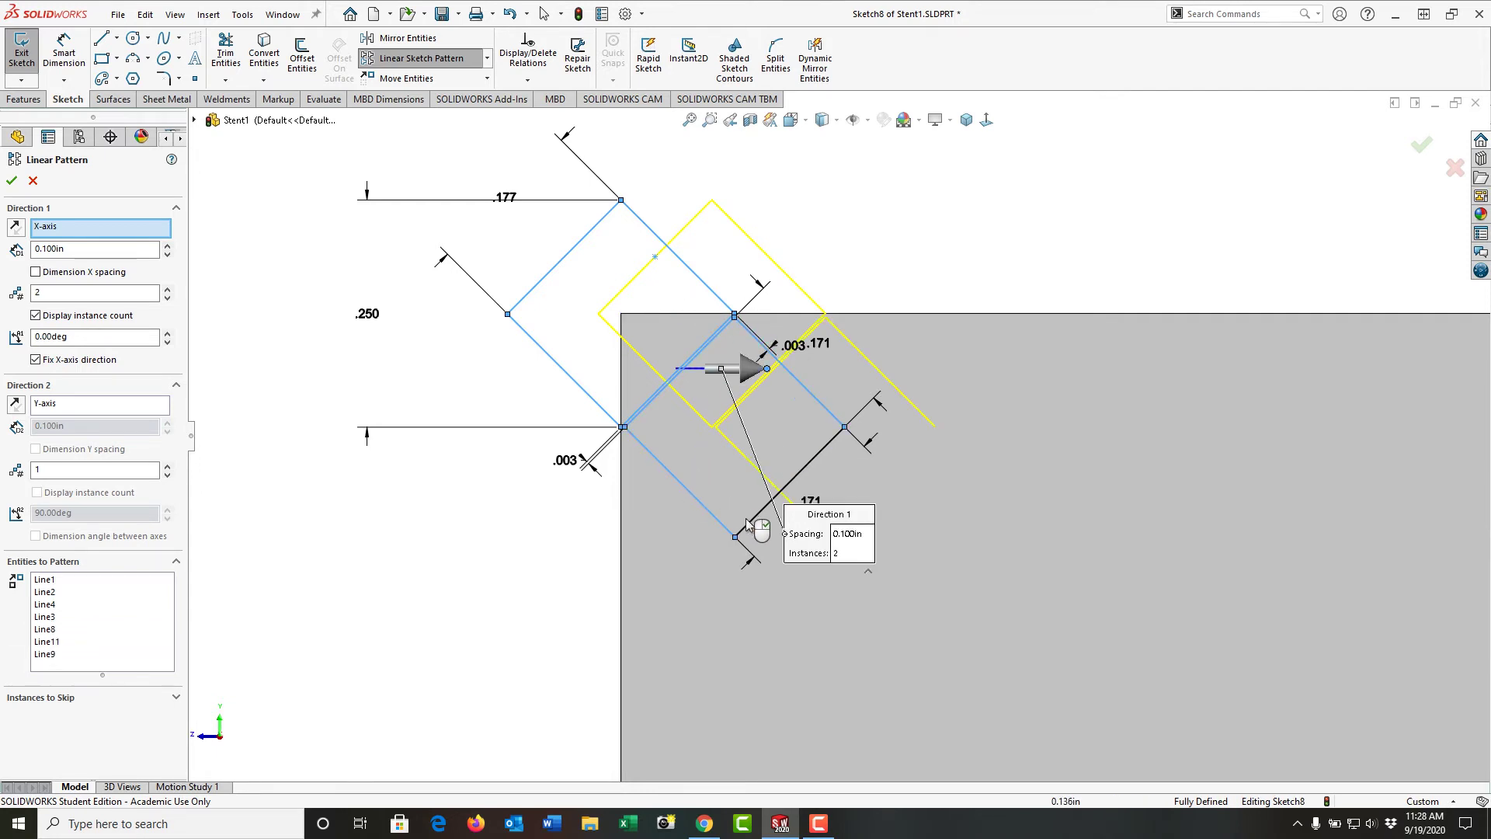
pyautogui.click(752, 520)
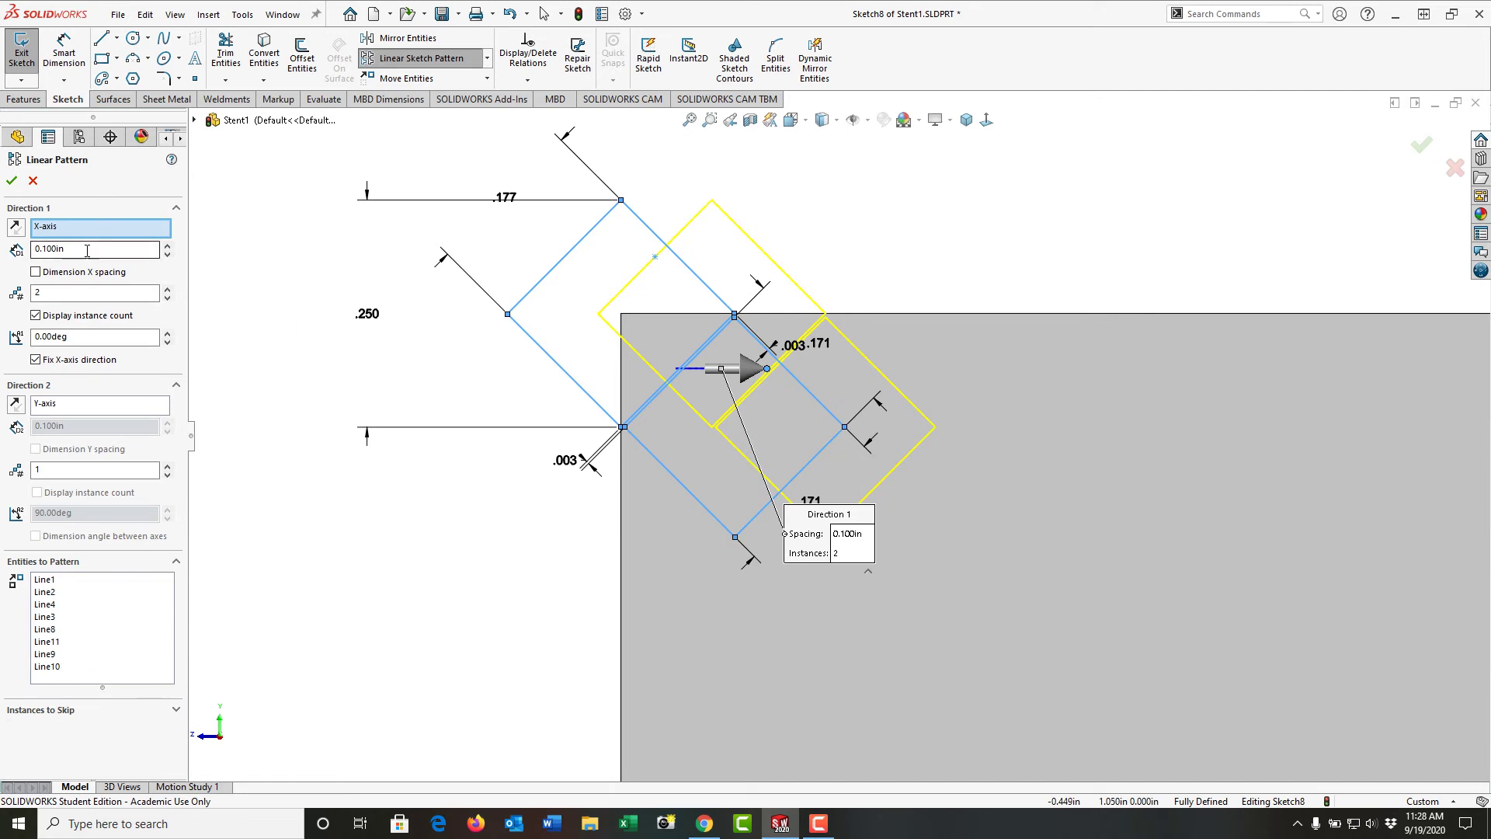
# Set the pattern's X-axis direction to 0.26 in spacing with 8 instances.
pyautogui.moveTo(92, 245); pyautogui.dragTo(2, 249)
pyautogui.write('.26')
pyautogui.press('Return')
pyautogui.click(46, 293)
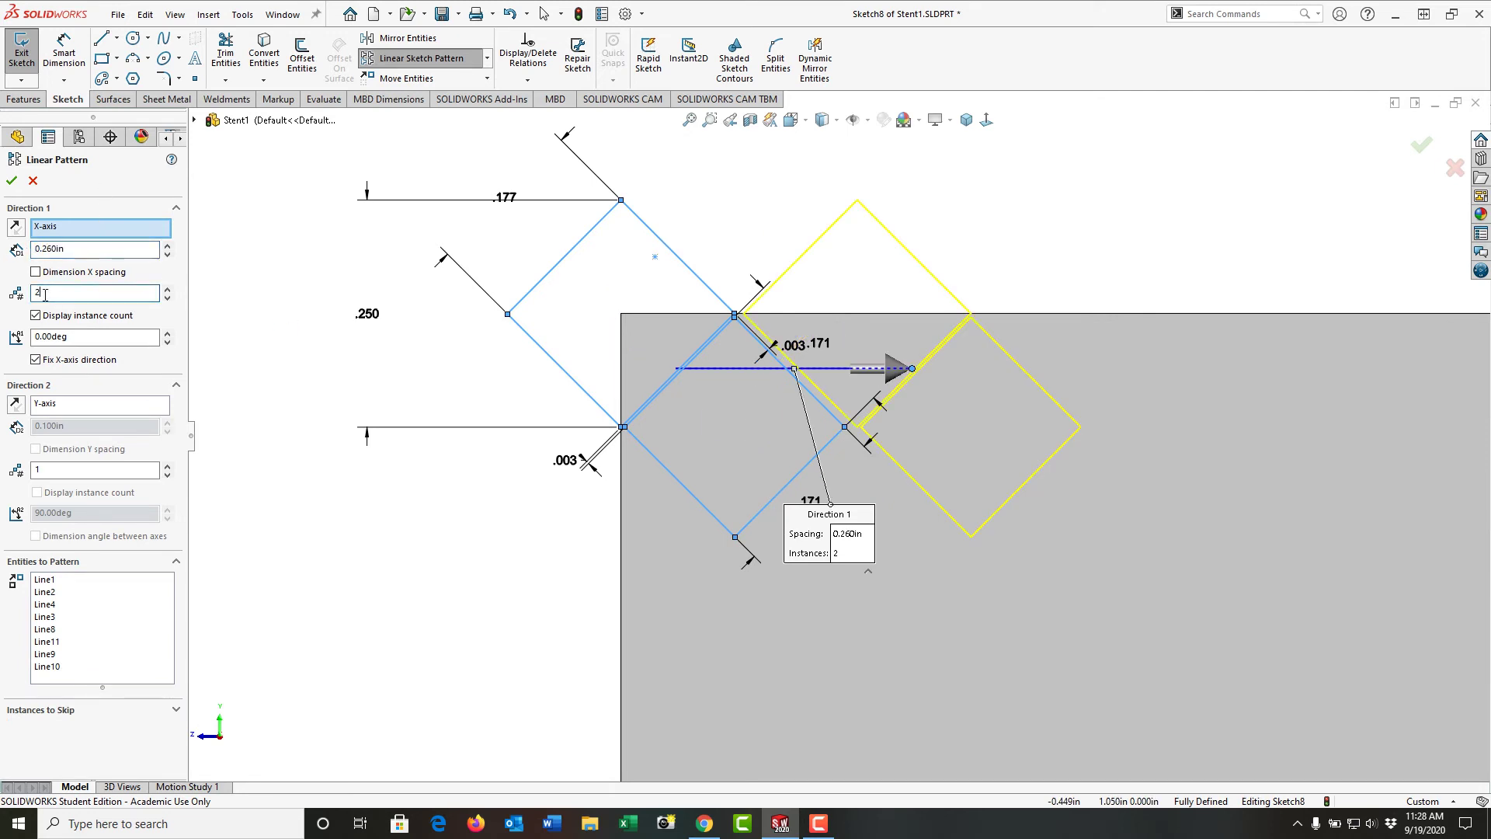
pyautogui.write('8')
pyautogui.press('Return')
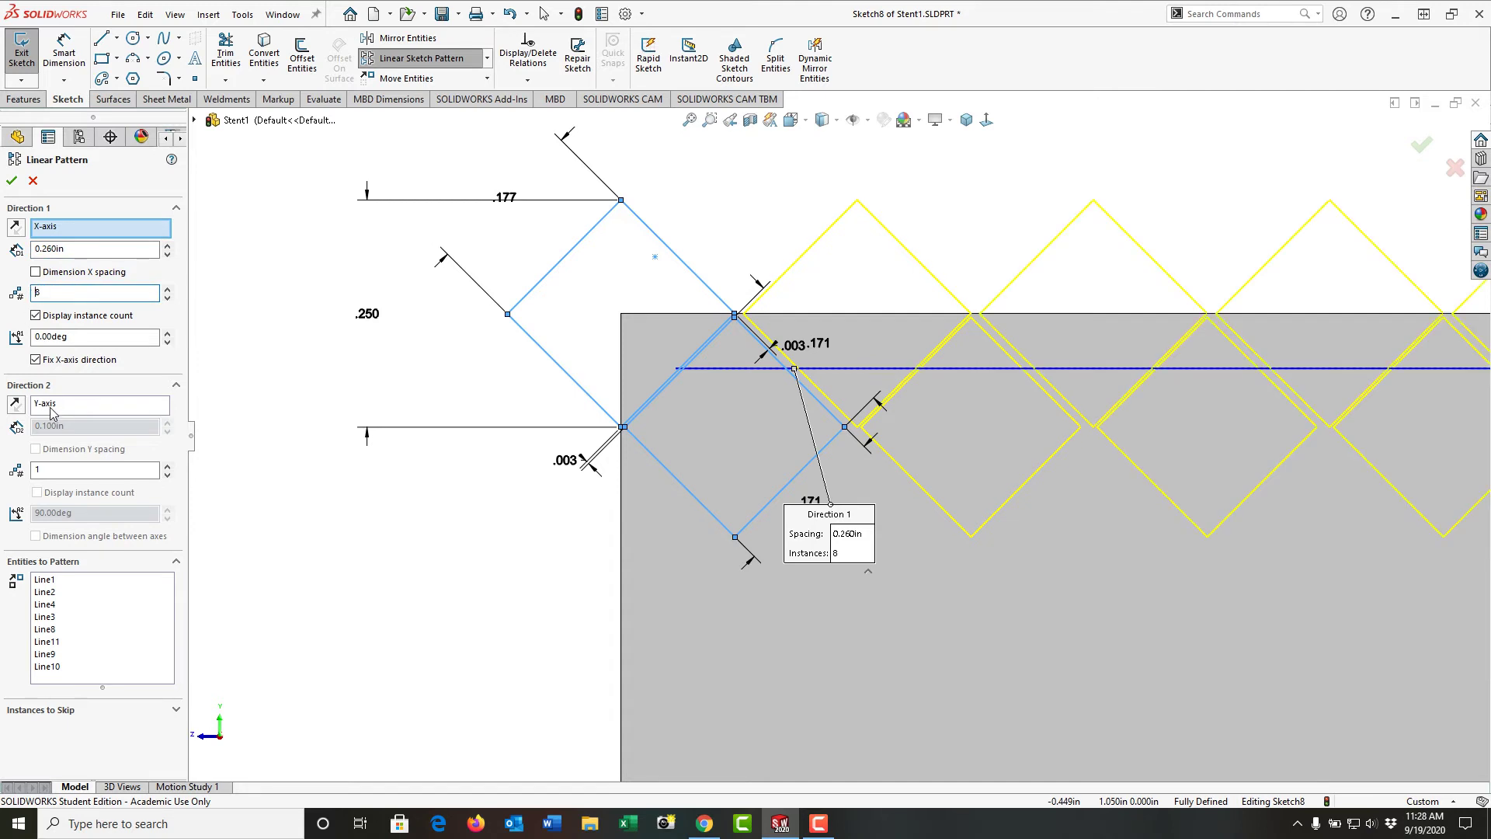
# Set the pattern's Y-axis direction to 5 instances at 0.26 in spacing and reverse it so the rows run down the sheet.
pyautogui.doubleClick(51, 472)
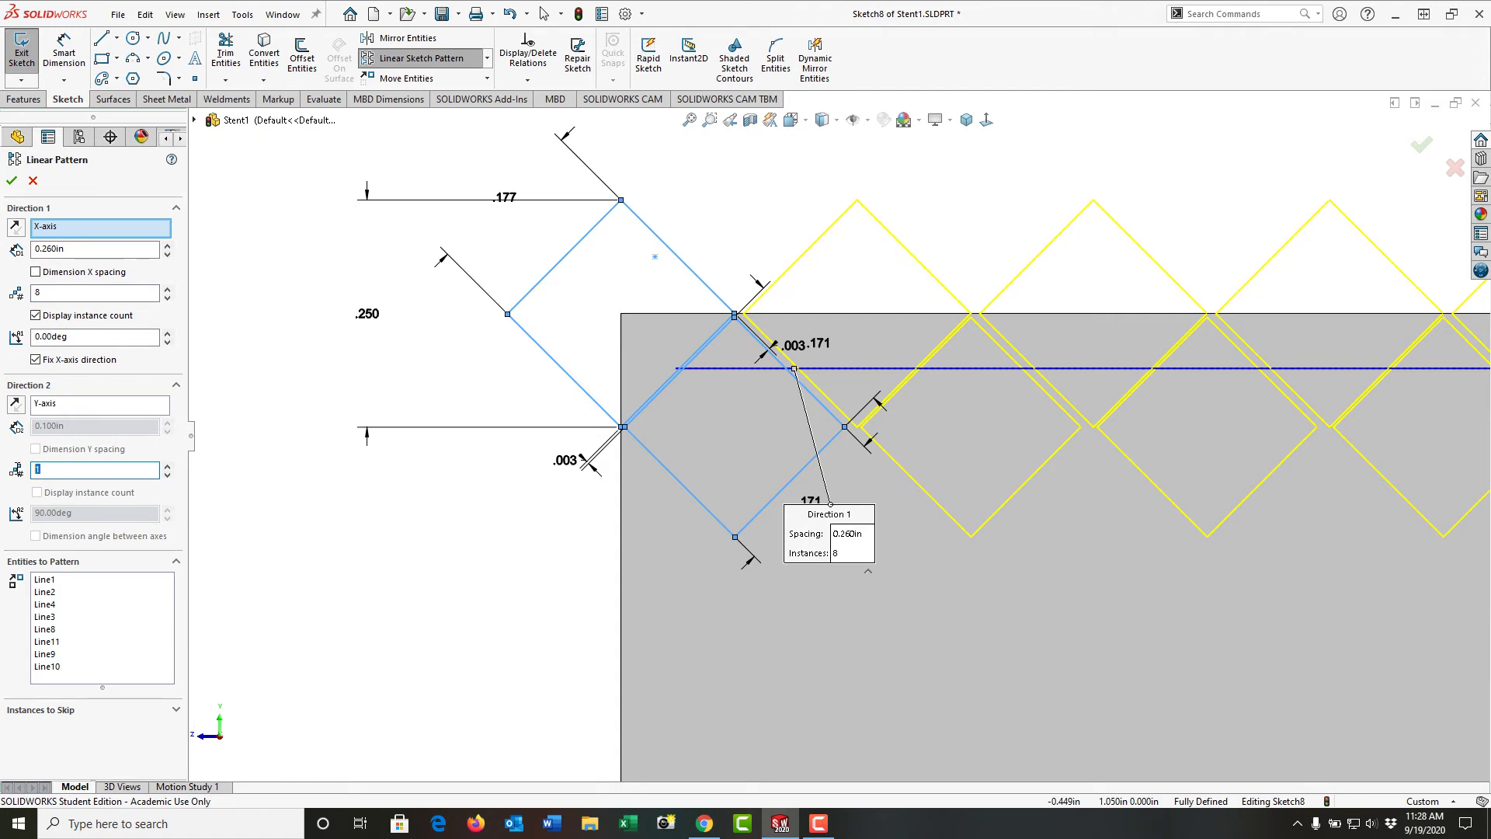
pyautogui.write('5')
pyautogui.hotkey('shift', 'Tab')
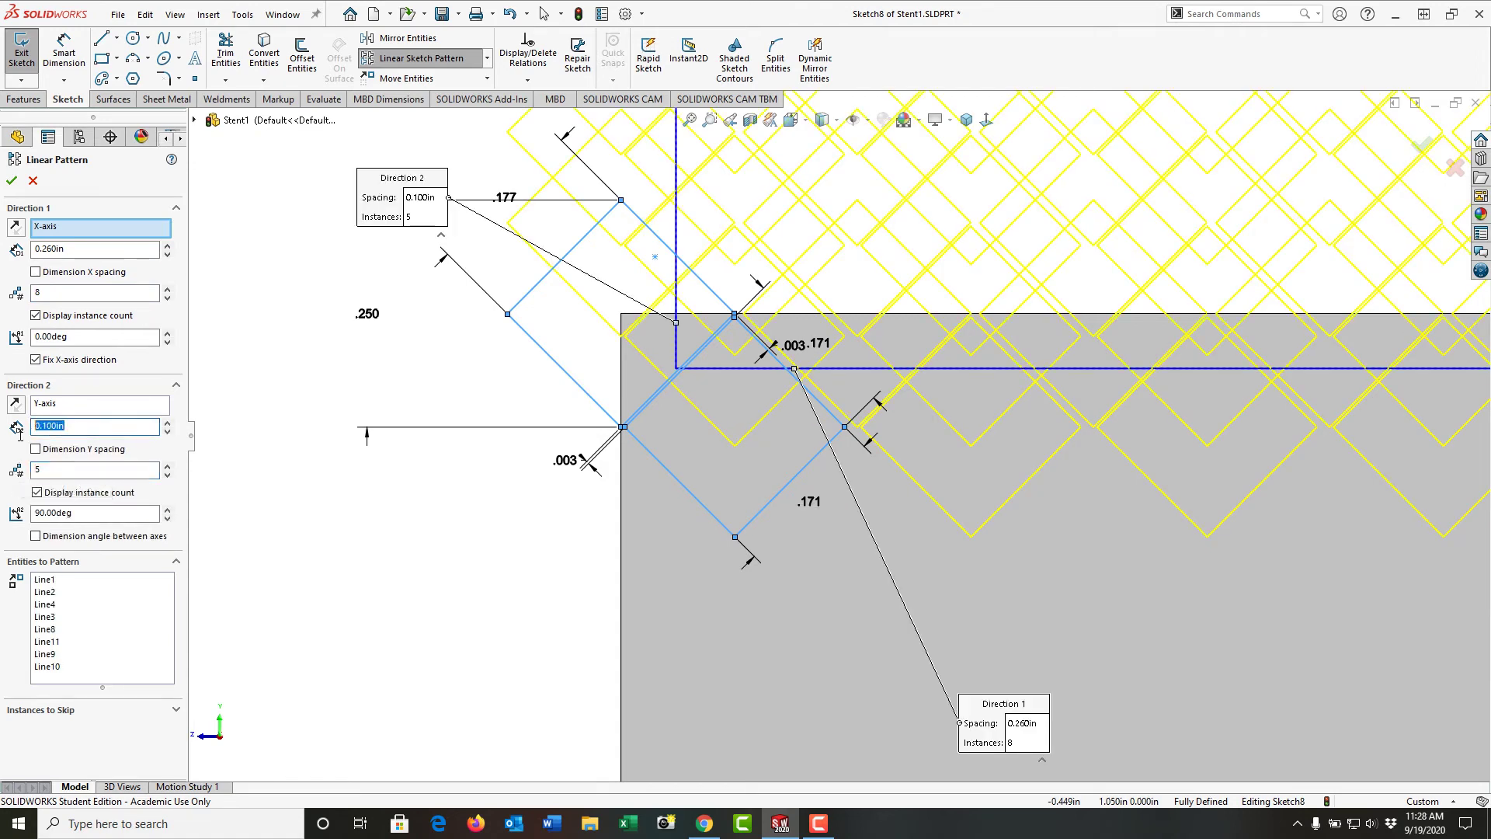
pyautogui.write('.26')
pyautogui.press('Return')
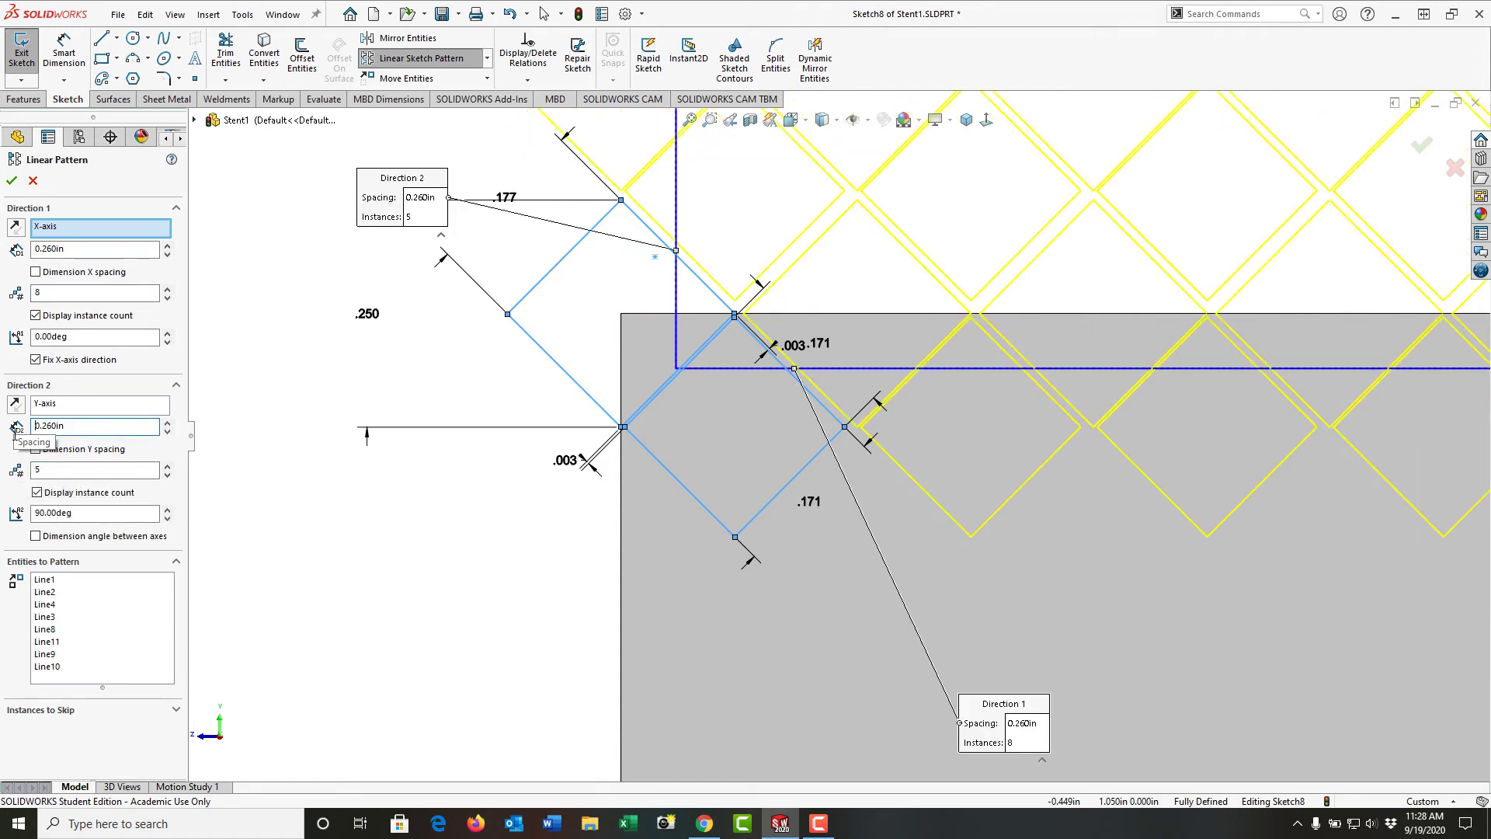
pyautogui.click(16, 405)
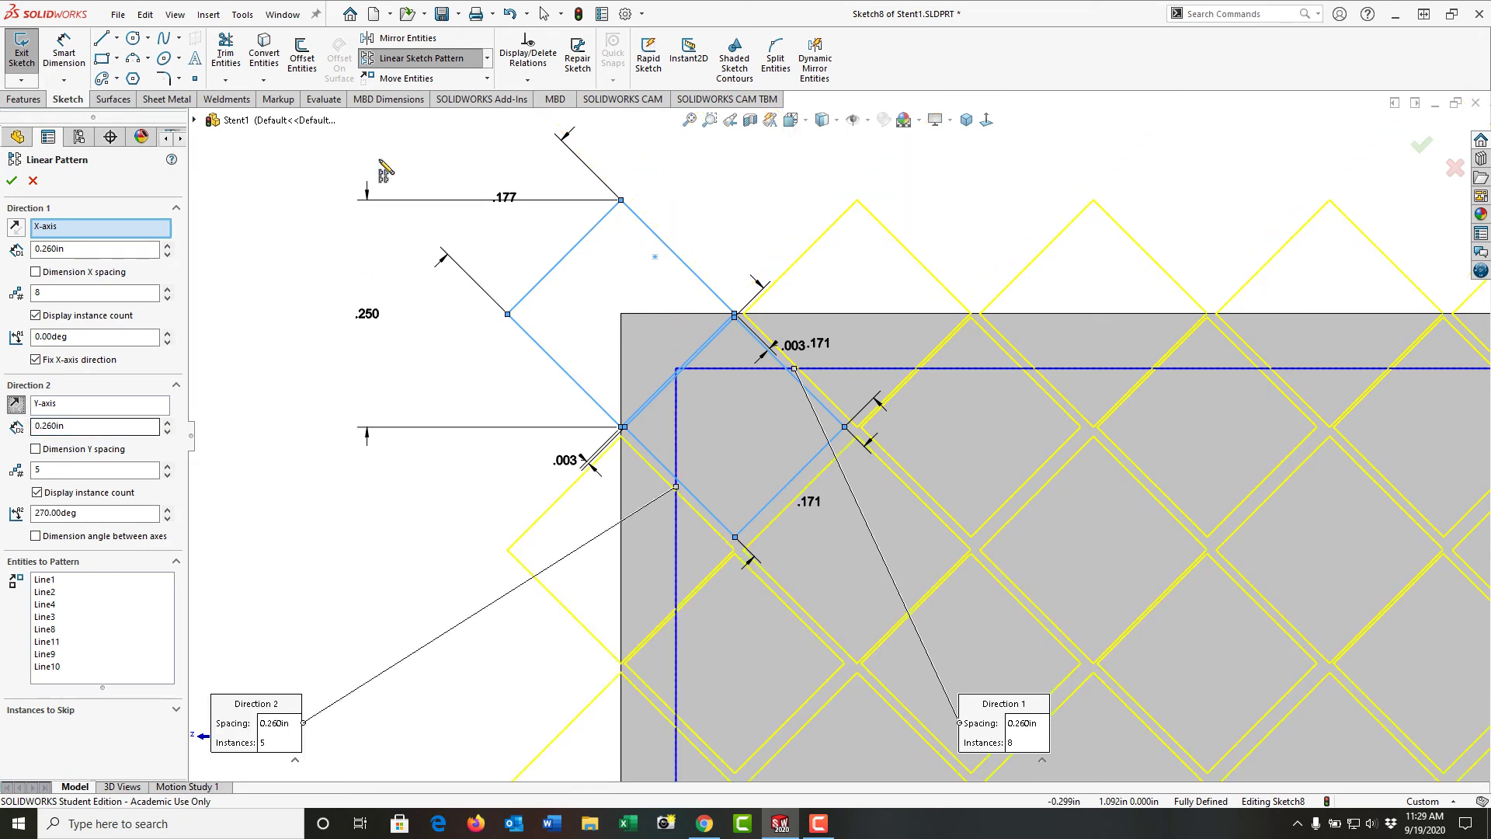
# Include a Y spacing dimension in the linear pattern and create the pattern.
pyautogui.click(695, 123)
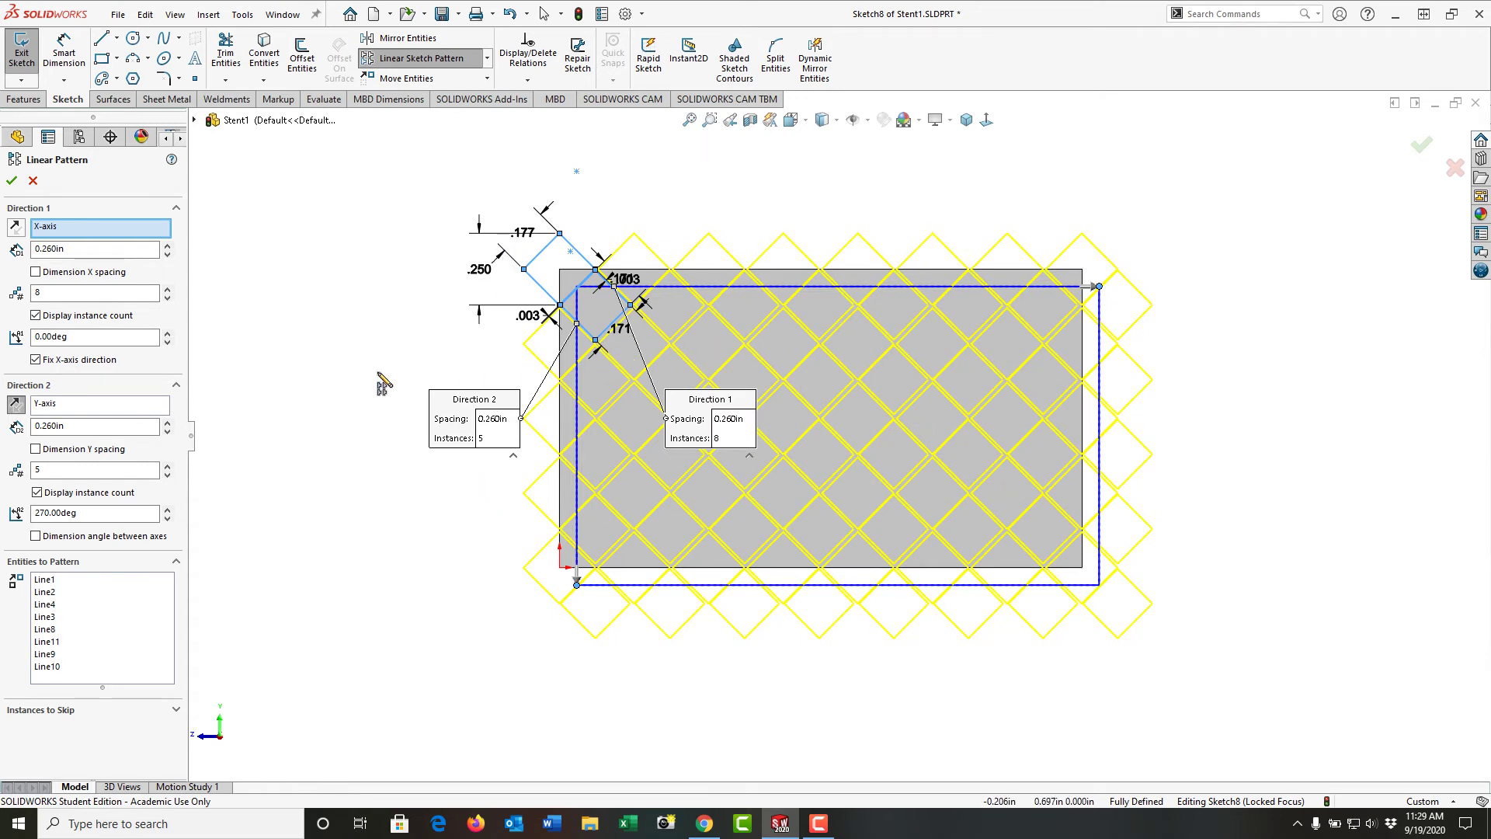
pyautogui.click(35, 449)
pyautogui.click(11, 181)
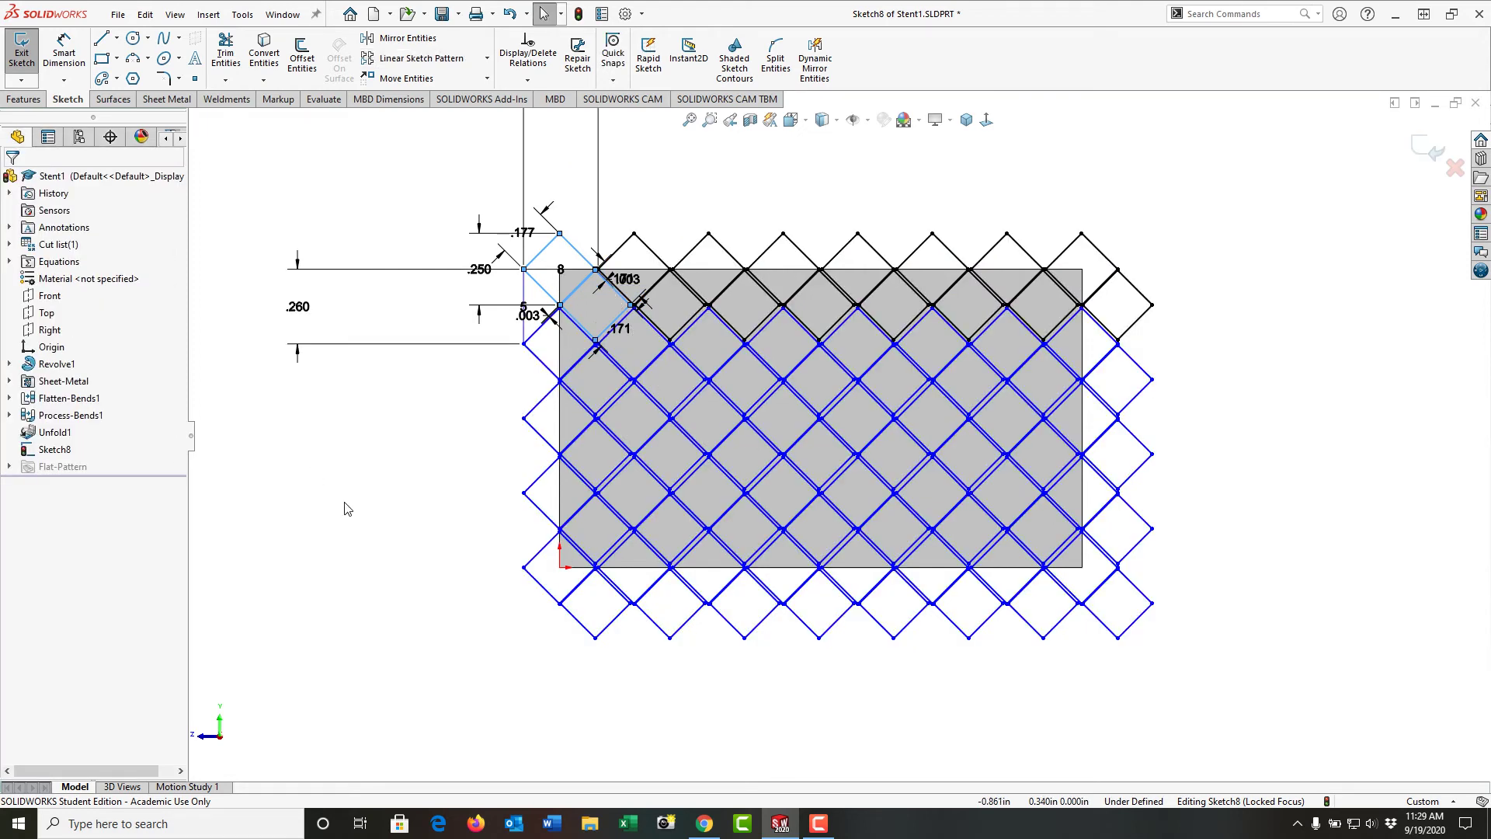
pyautogui.click(355, 543)
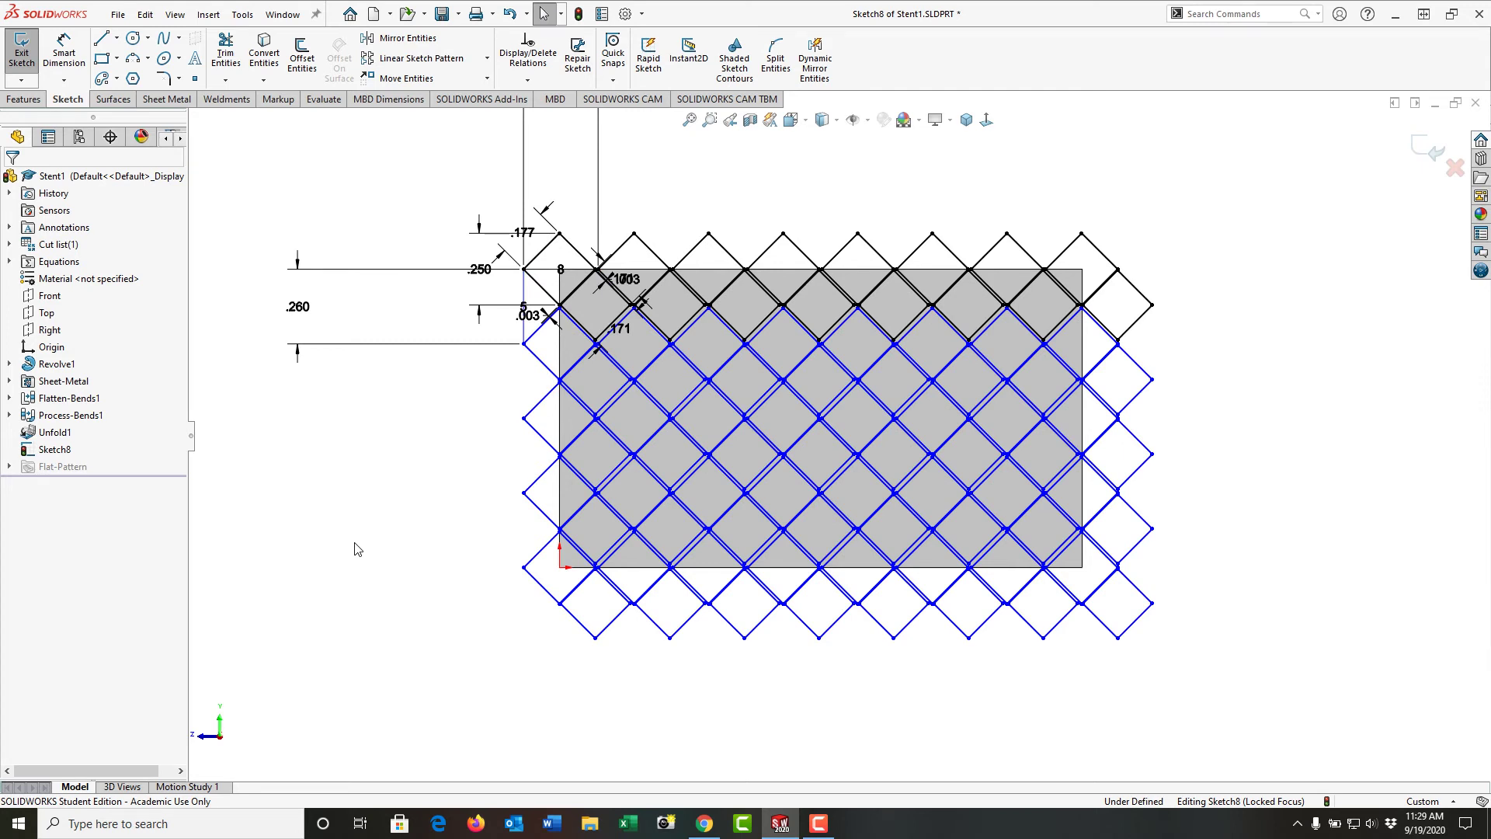
# Add a Vertical relation between the leftmost corners of the two lowest diamond rows.
pyautogui.click(524, 568)
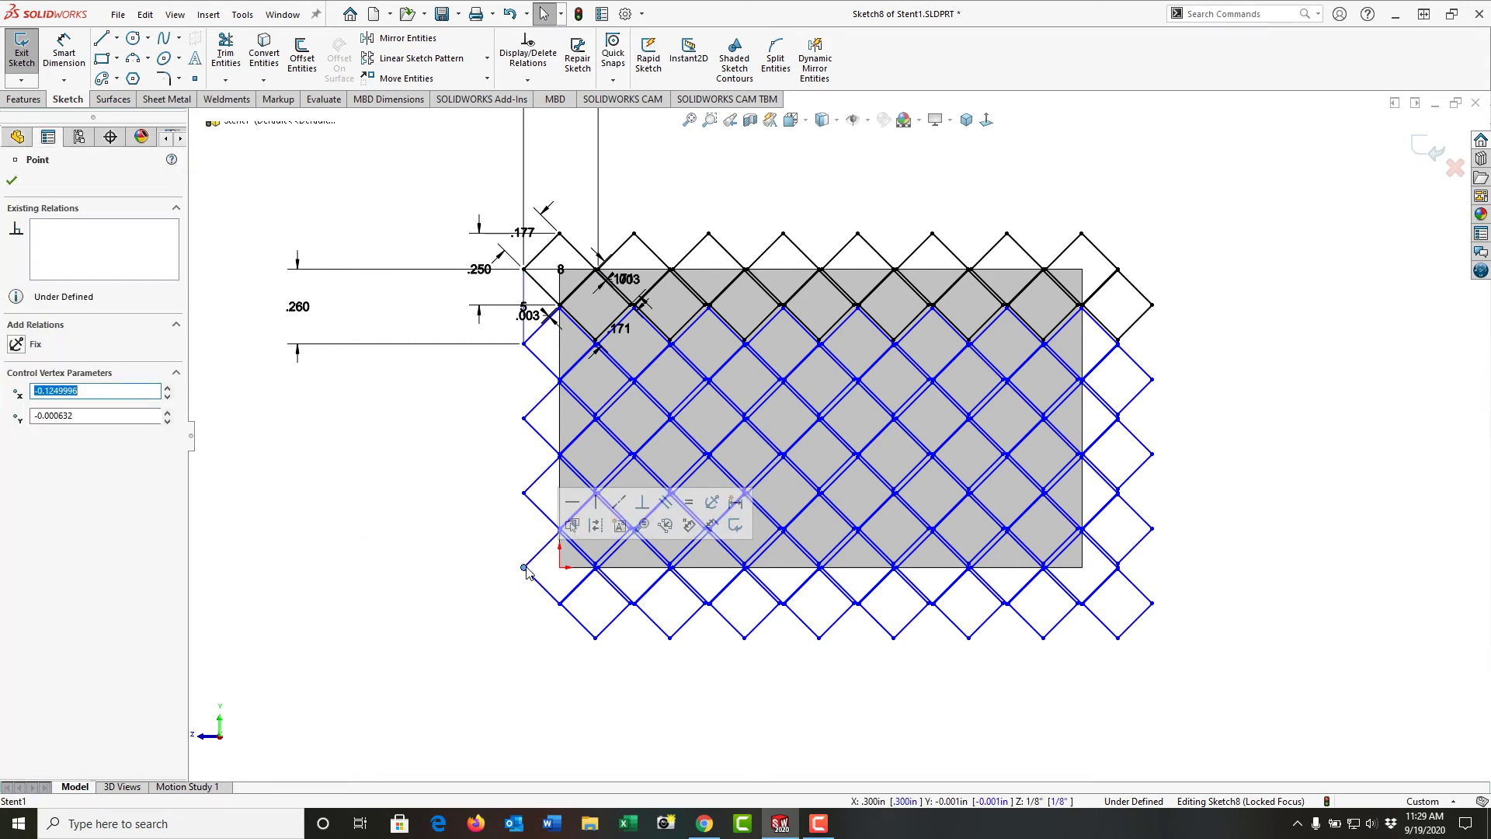
pyautogui.keyDown('ctrl'); pyautogui.click(524, 493); pyautogui.keyUp('ctrl')
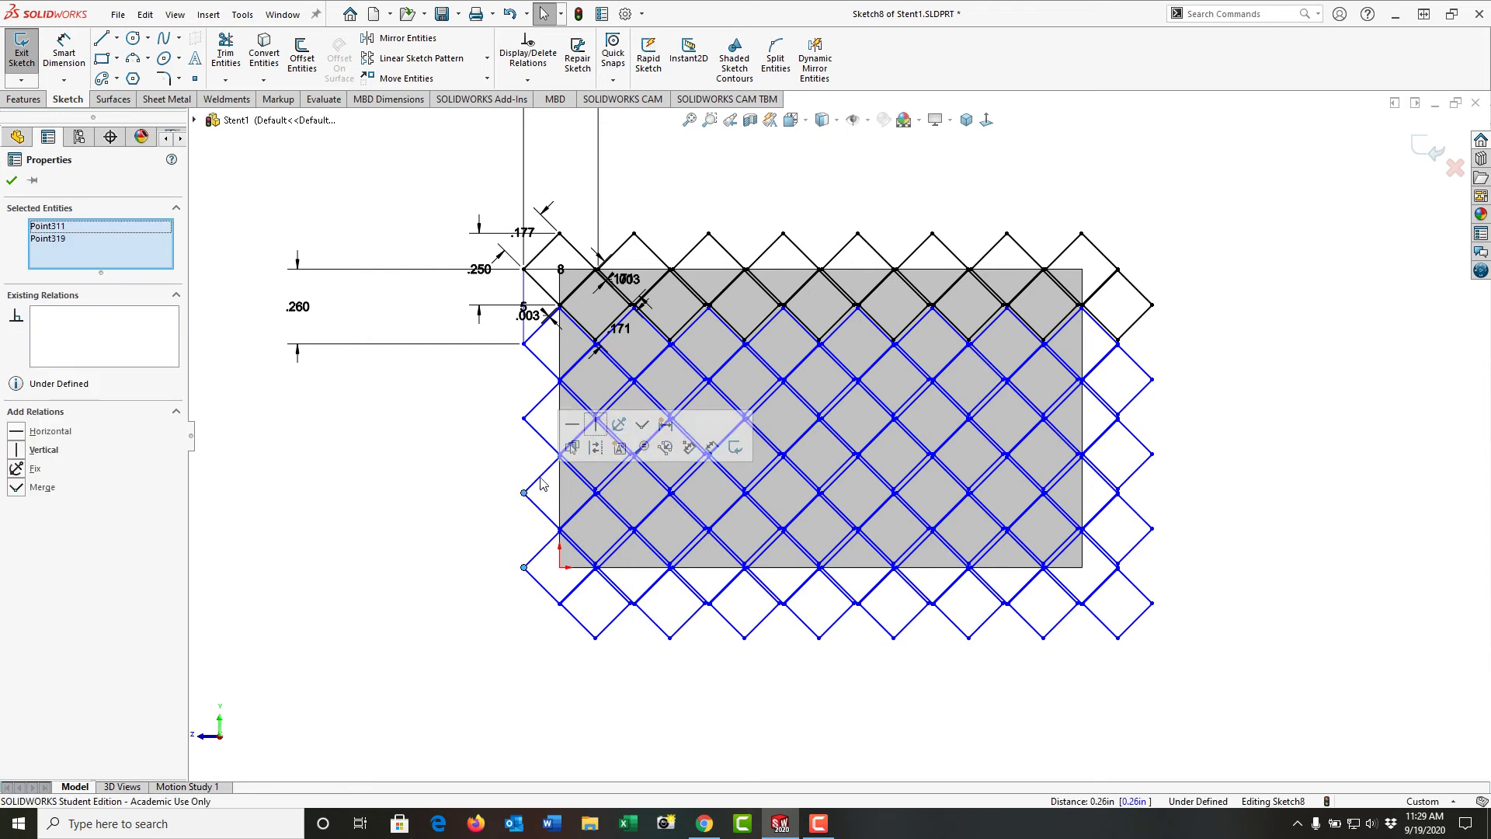
pyautogui.click(595, 431)
pyautogui.click(444, 487)
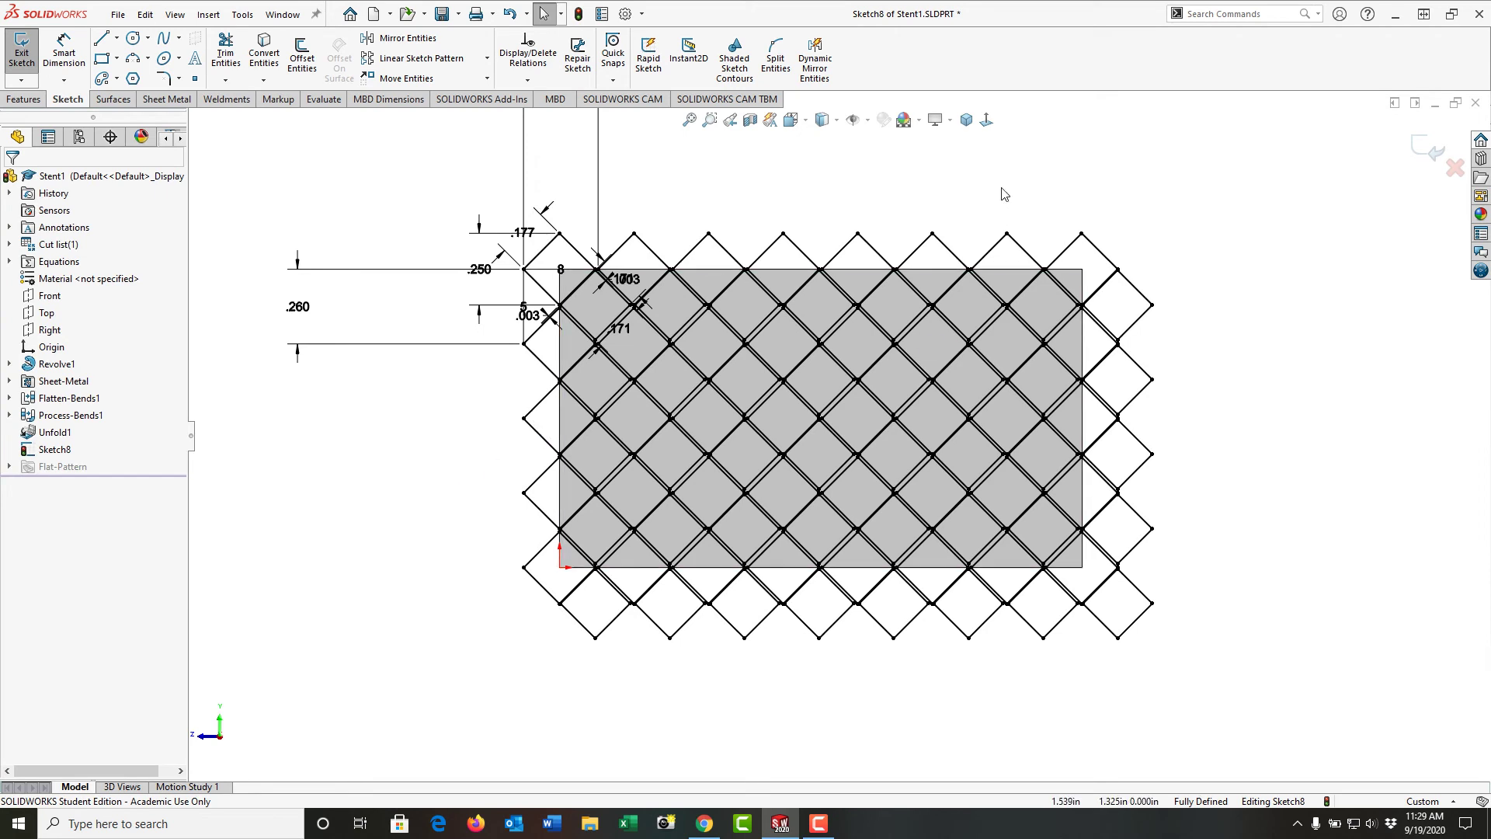
# Finish the diamond sketch and extrude-cut all its contours through the flattened sheet, using a Blind normal cut linked to the sheet thickness.
pyautogui.rightClick(958, 202)
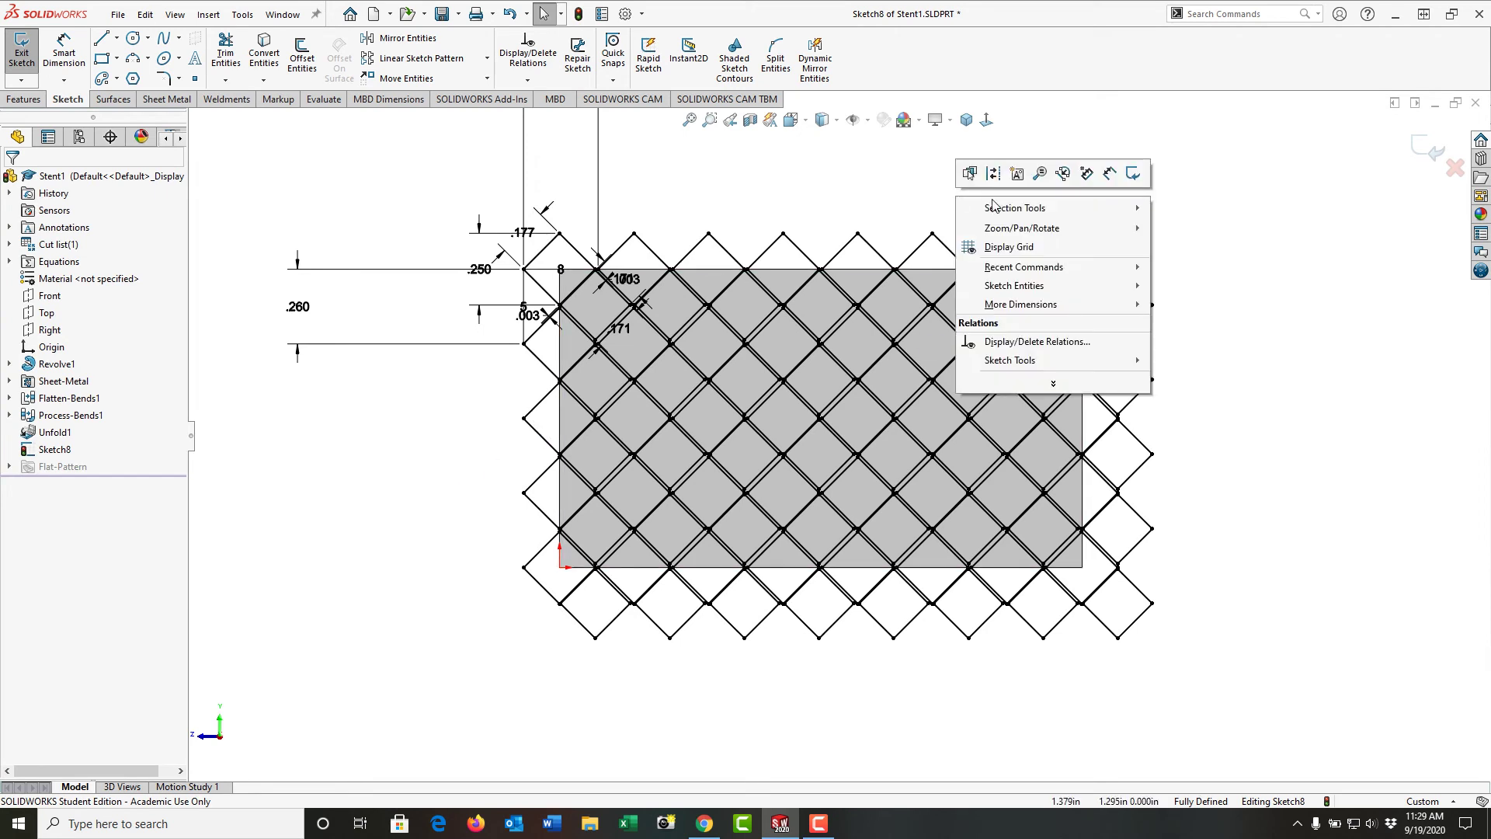
pyautogui.click(1134, 178)
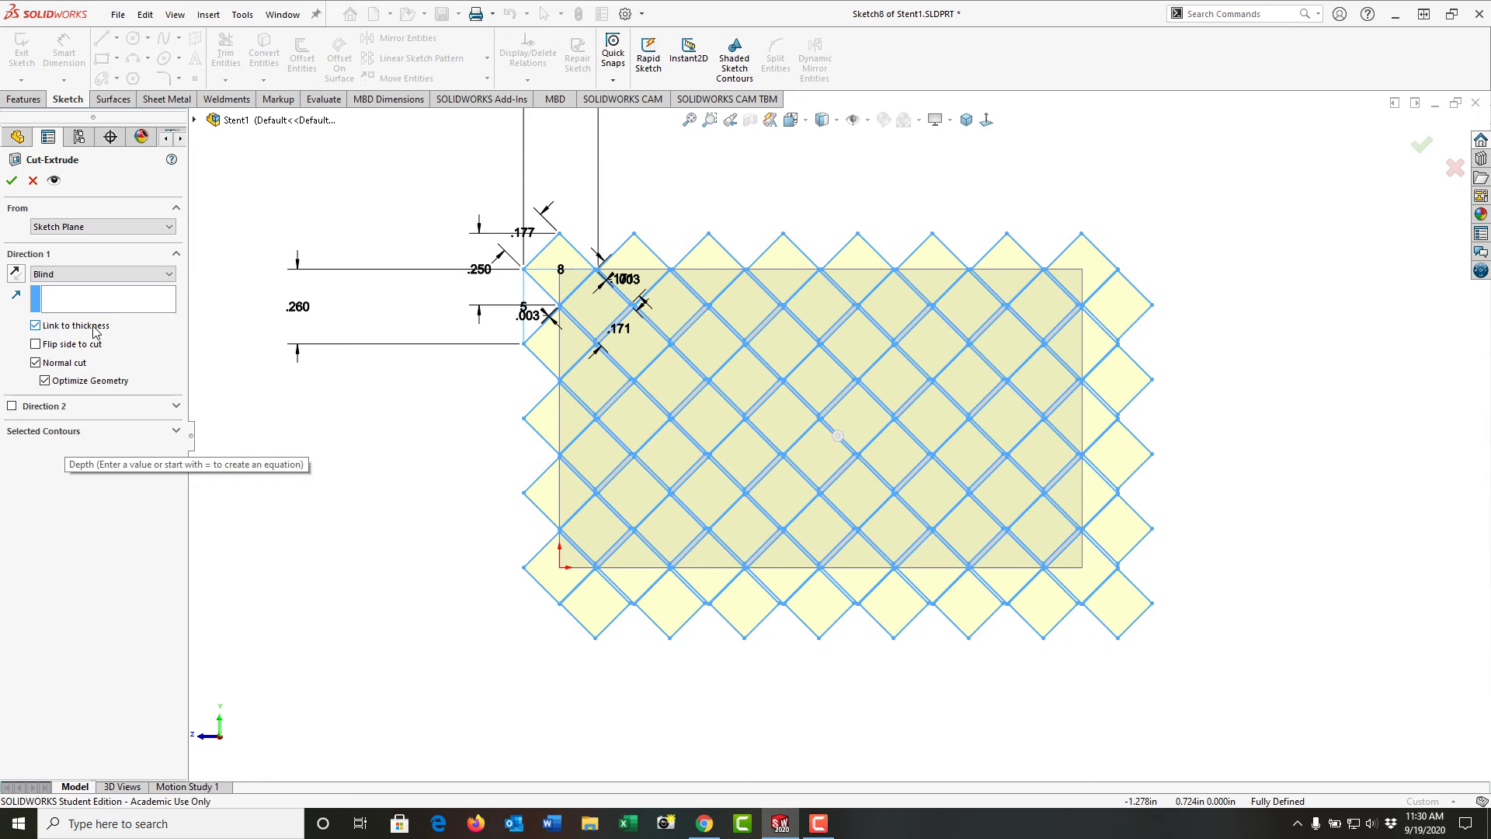
pyautogui.click(176, 433)
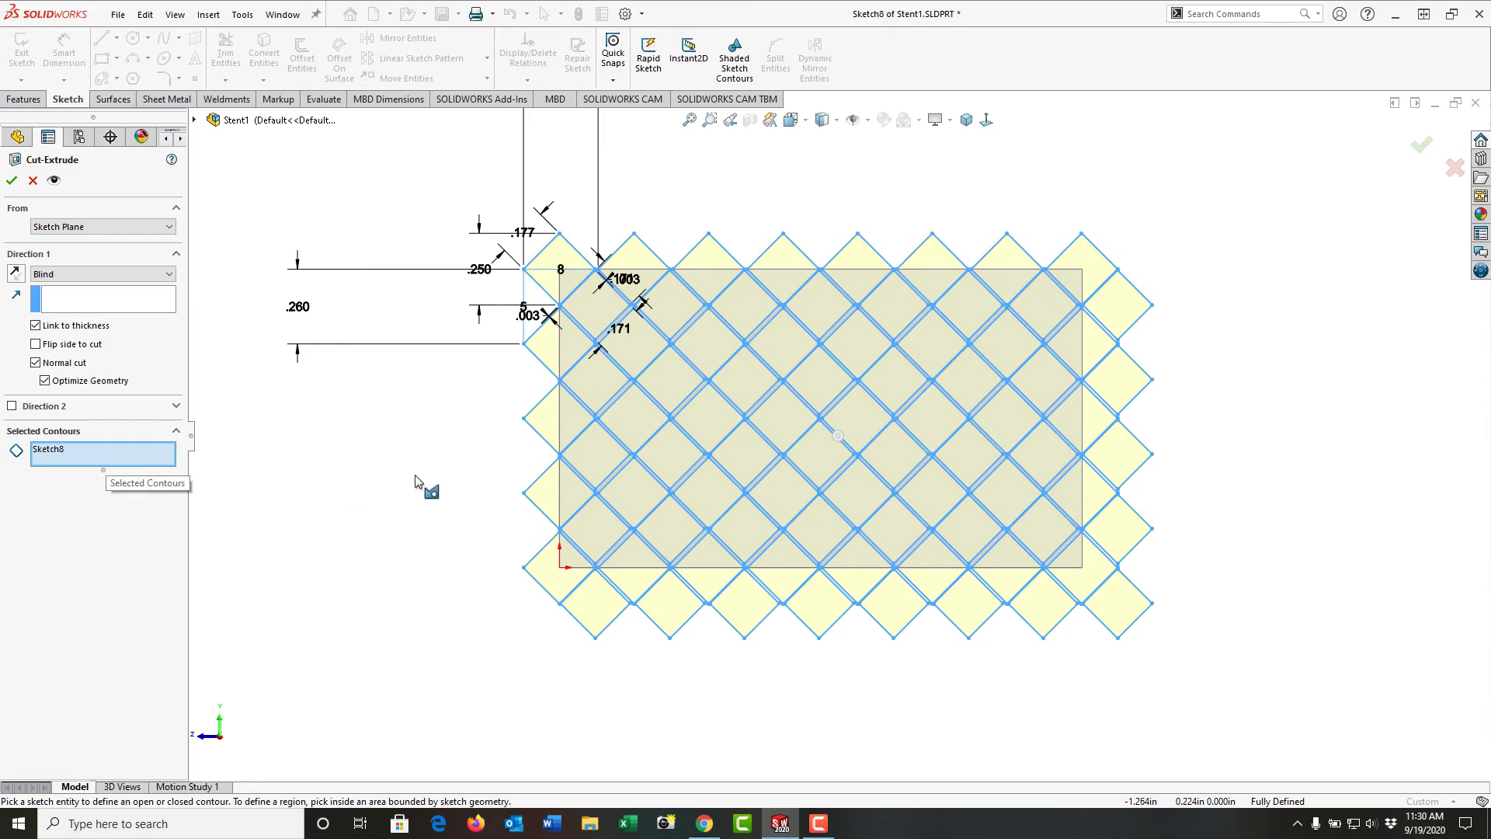
pyautogui.moveTo(423, 490)
pyautogui.mouseDown(button='middle')
pyautogui.moveTo(383, 457)
pyautogui.moveTo(336, 501)
pyautogui.moveTo(243, 489)
pyautogui.moveTo(328, 480)
pyautogui.moveTo(346, 500)
pyautogui.mouseUp(button='middle')
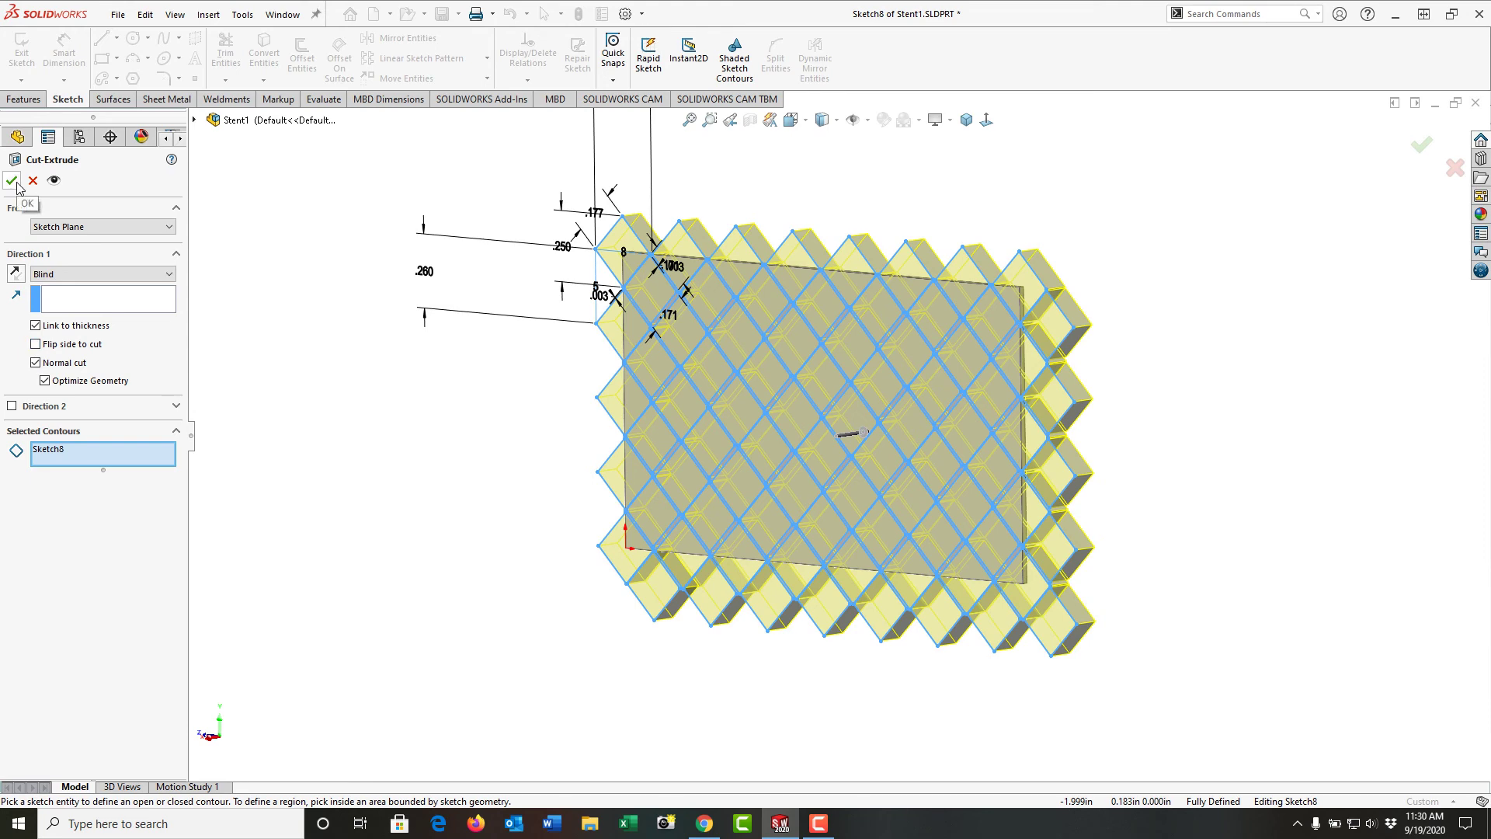
pyautogui.press('Return')
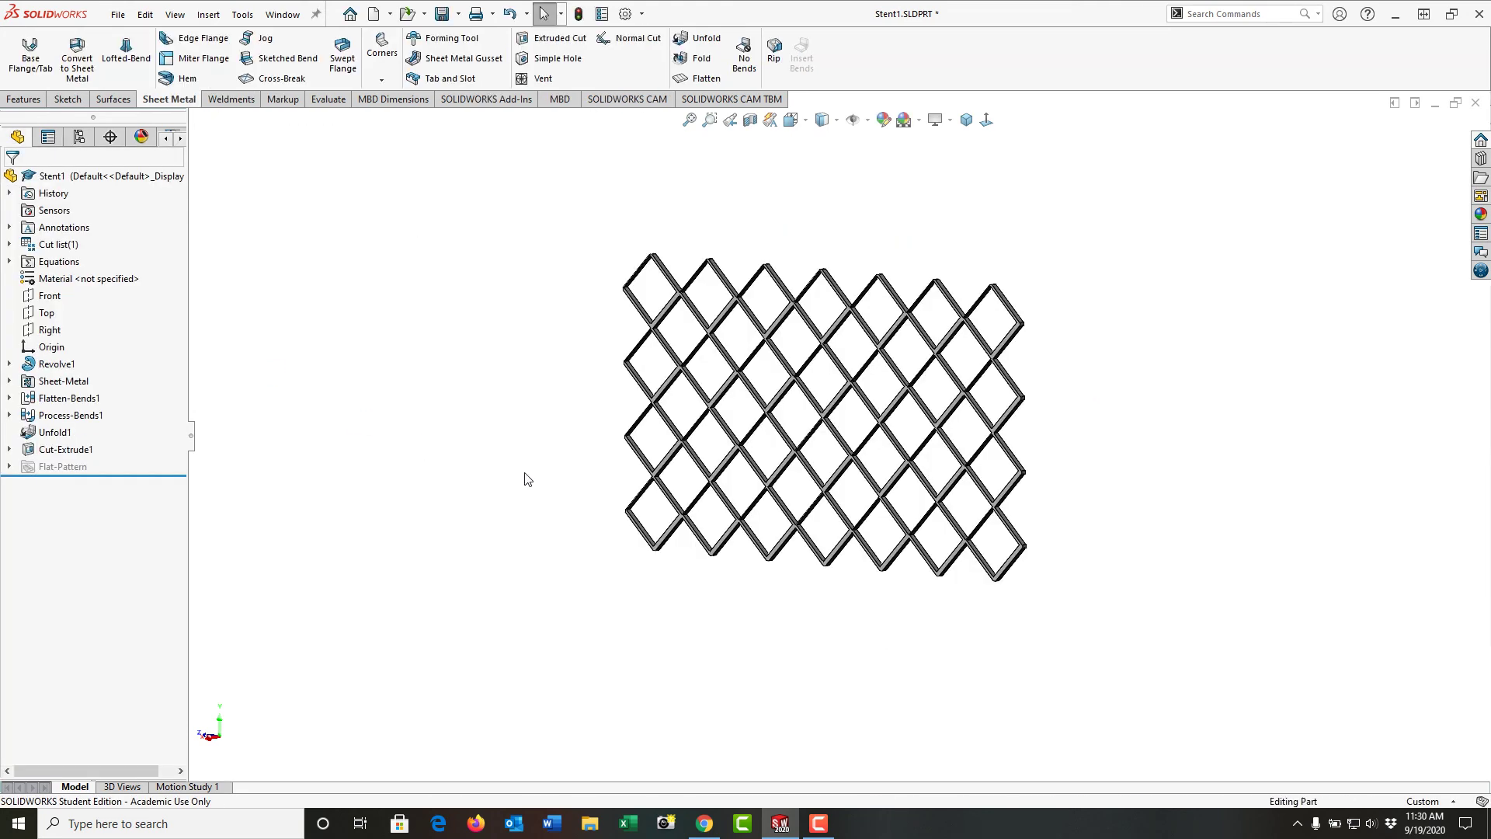
# Fold the cut sheet back into a tube, fixing the short edge at the outer corner of the top-left diamond and collecting all bends.
pyautogui.moveTo(532, 481)
pyautogui.mouseDown(button='middle')
pyautogui.moveTo(616, 452)
pyautogui.moveTo(602, 492)
pyautogui.moveTo(554, 482)
pyautogui.mouseUp(button='middle')
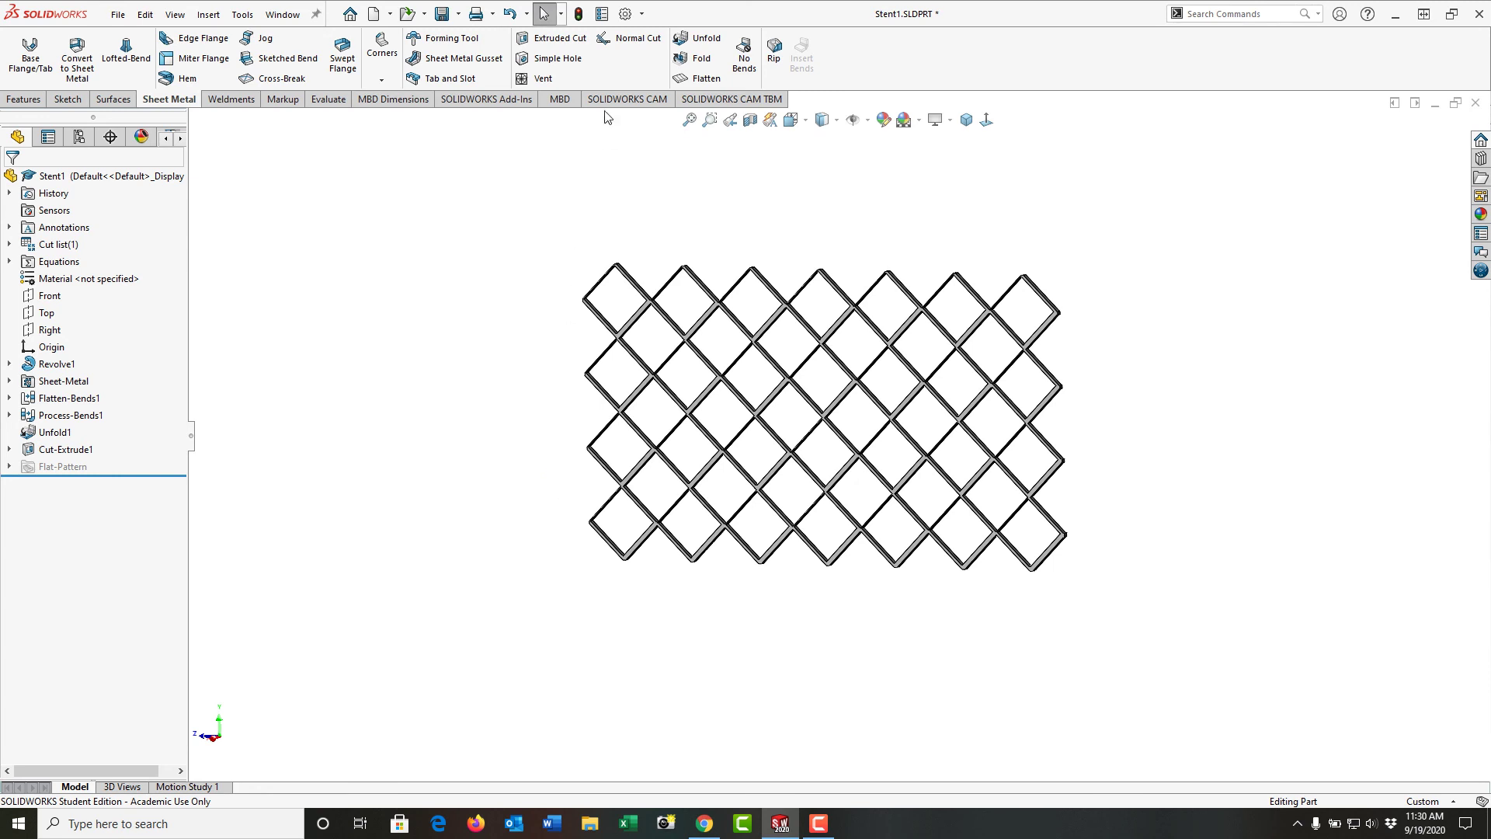
pyautogui.click(698, 62)
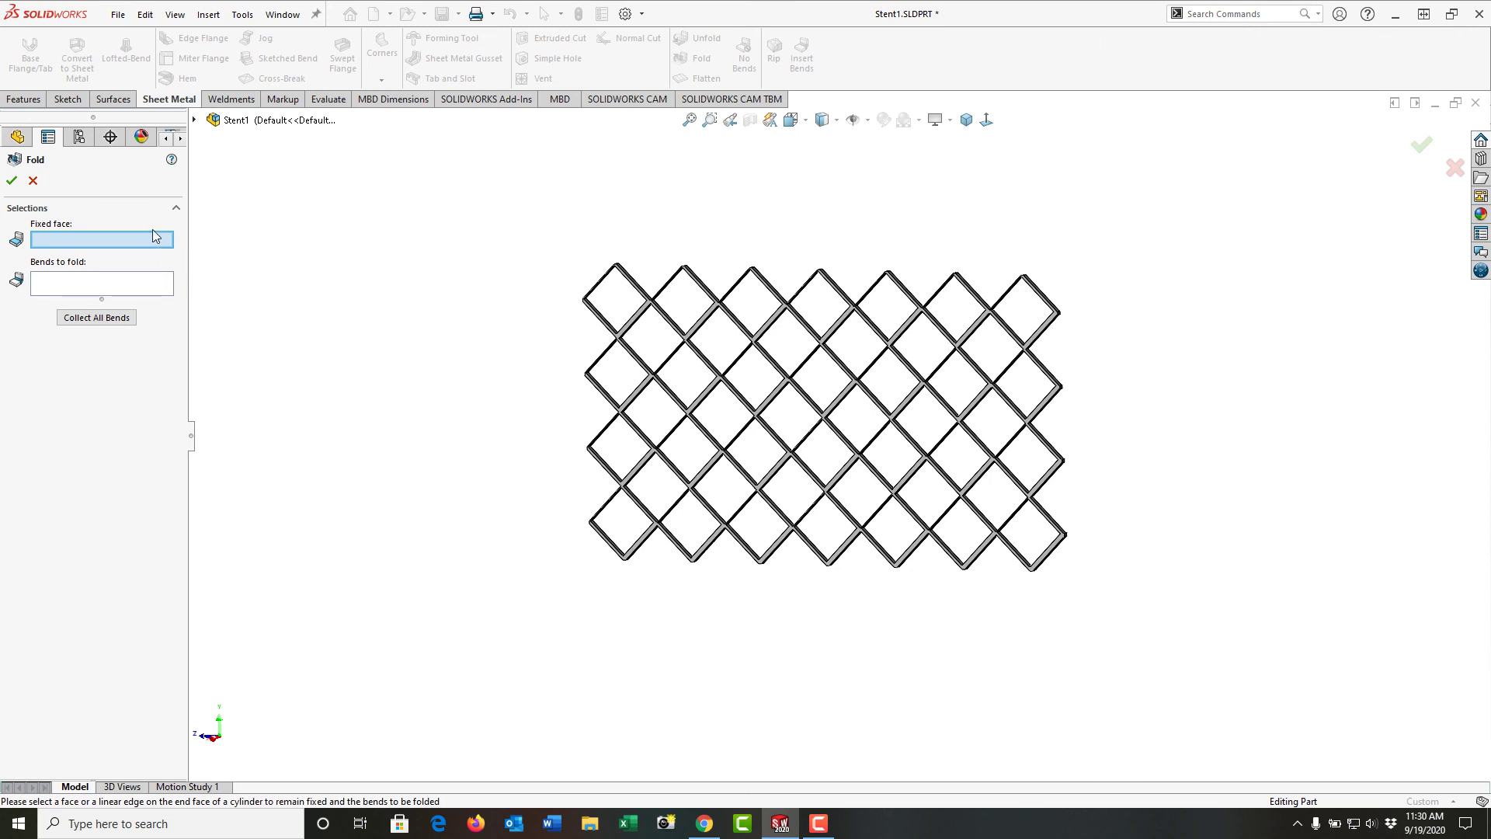
pyautogui.moveTo(599, 325); pyautogui.dragTo(675, 318, button='middle')
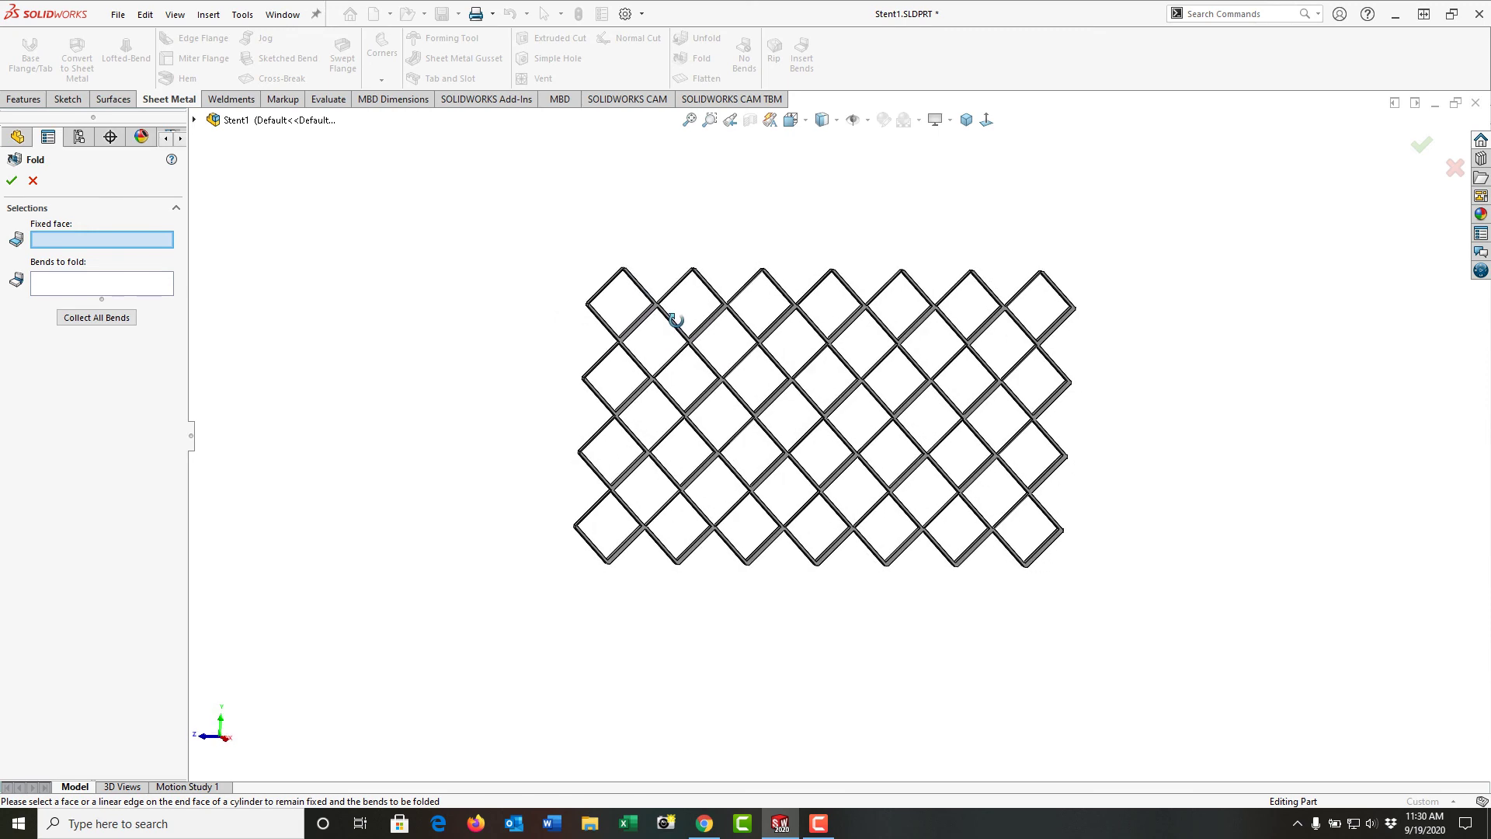
pyautogui.scroll(-10, 602, 313)
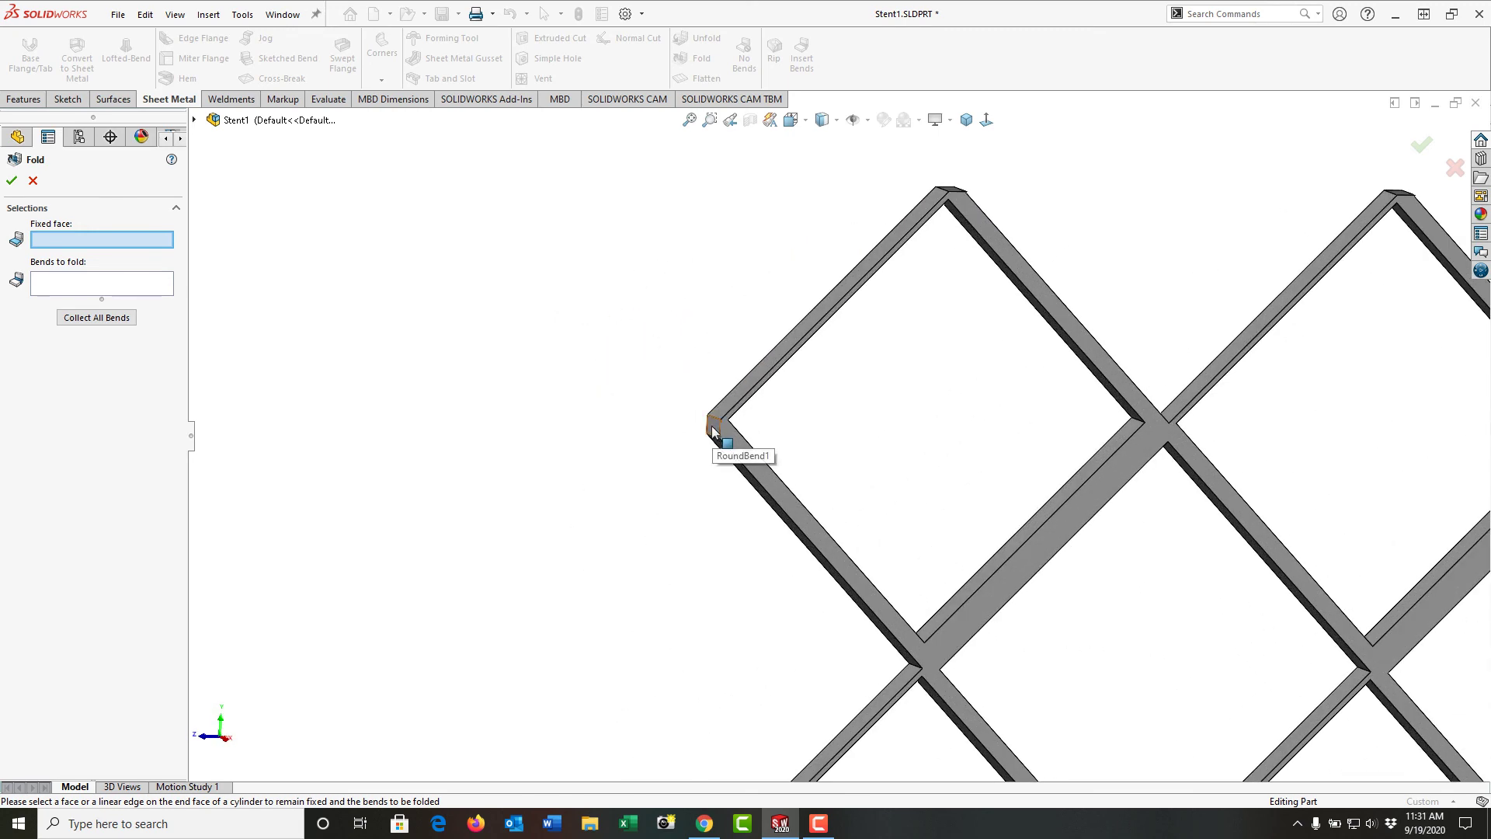
pyautogui.click(720, 432)
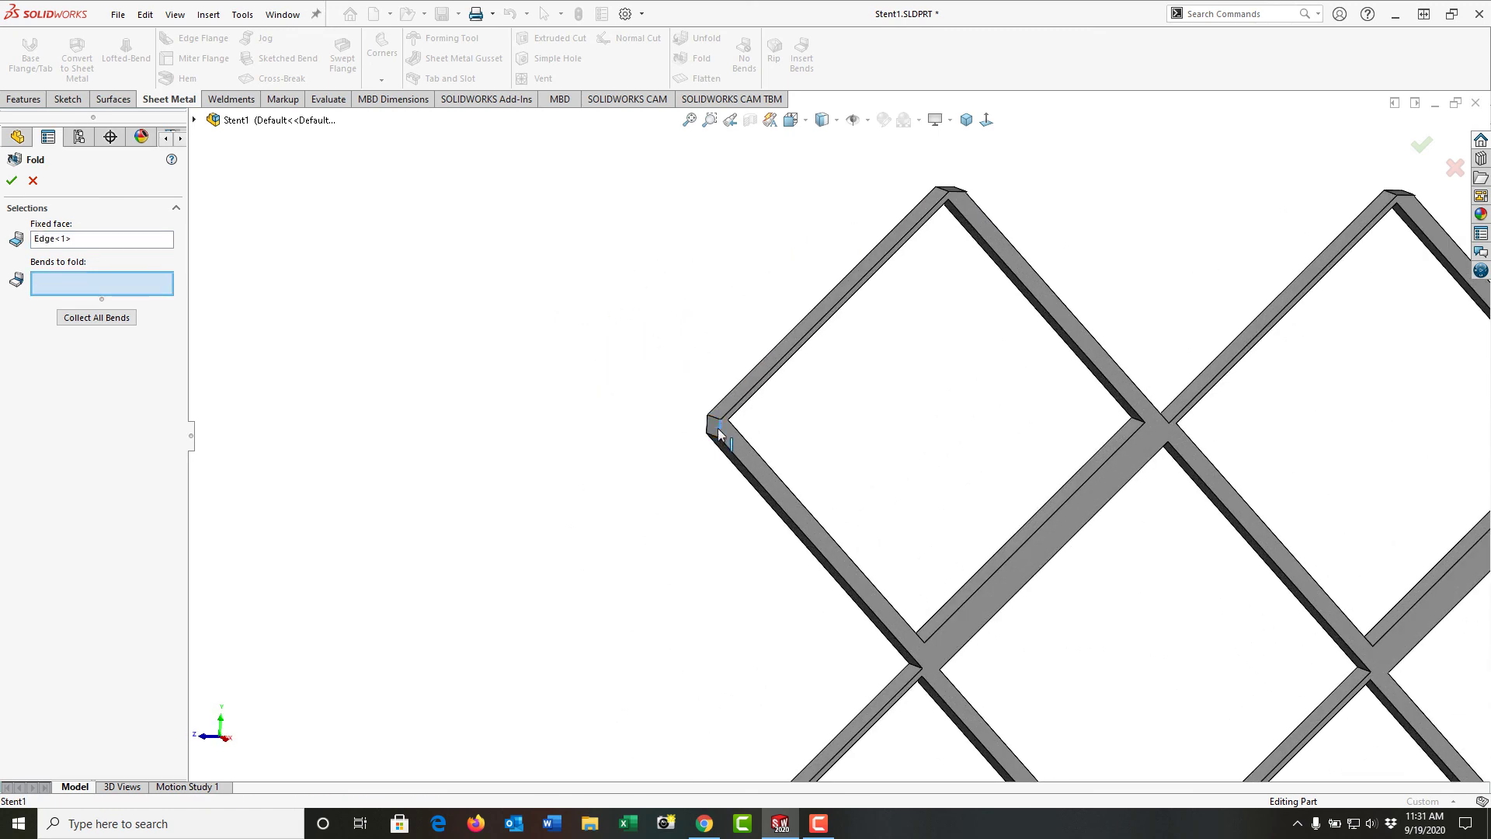
pyautogui.click(101, 318)
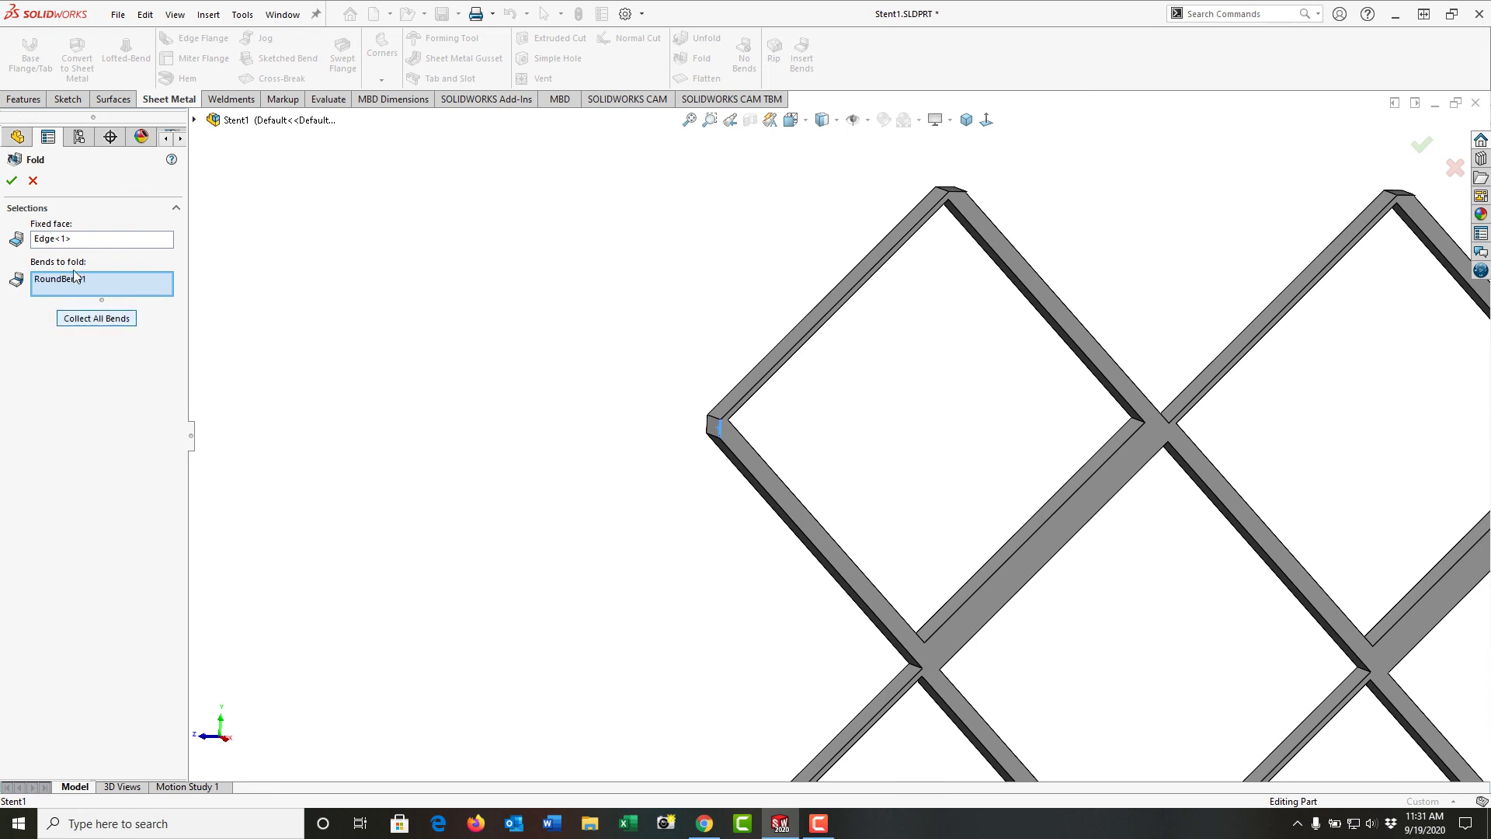
pyautogui.click(11, 180)
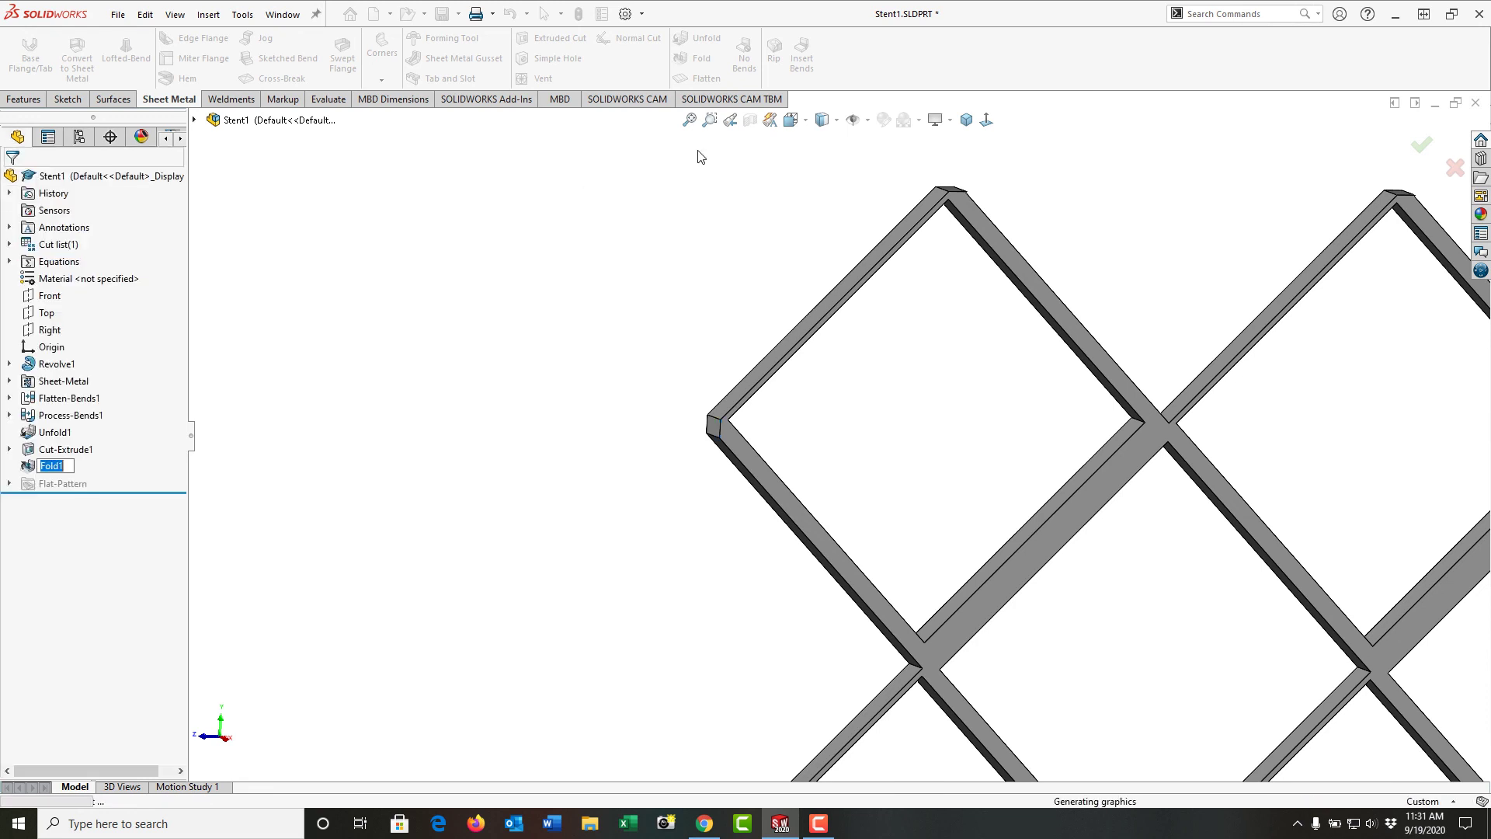
pyautogui.click(965, 121)
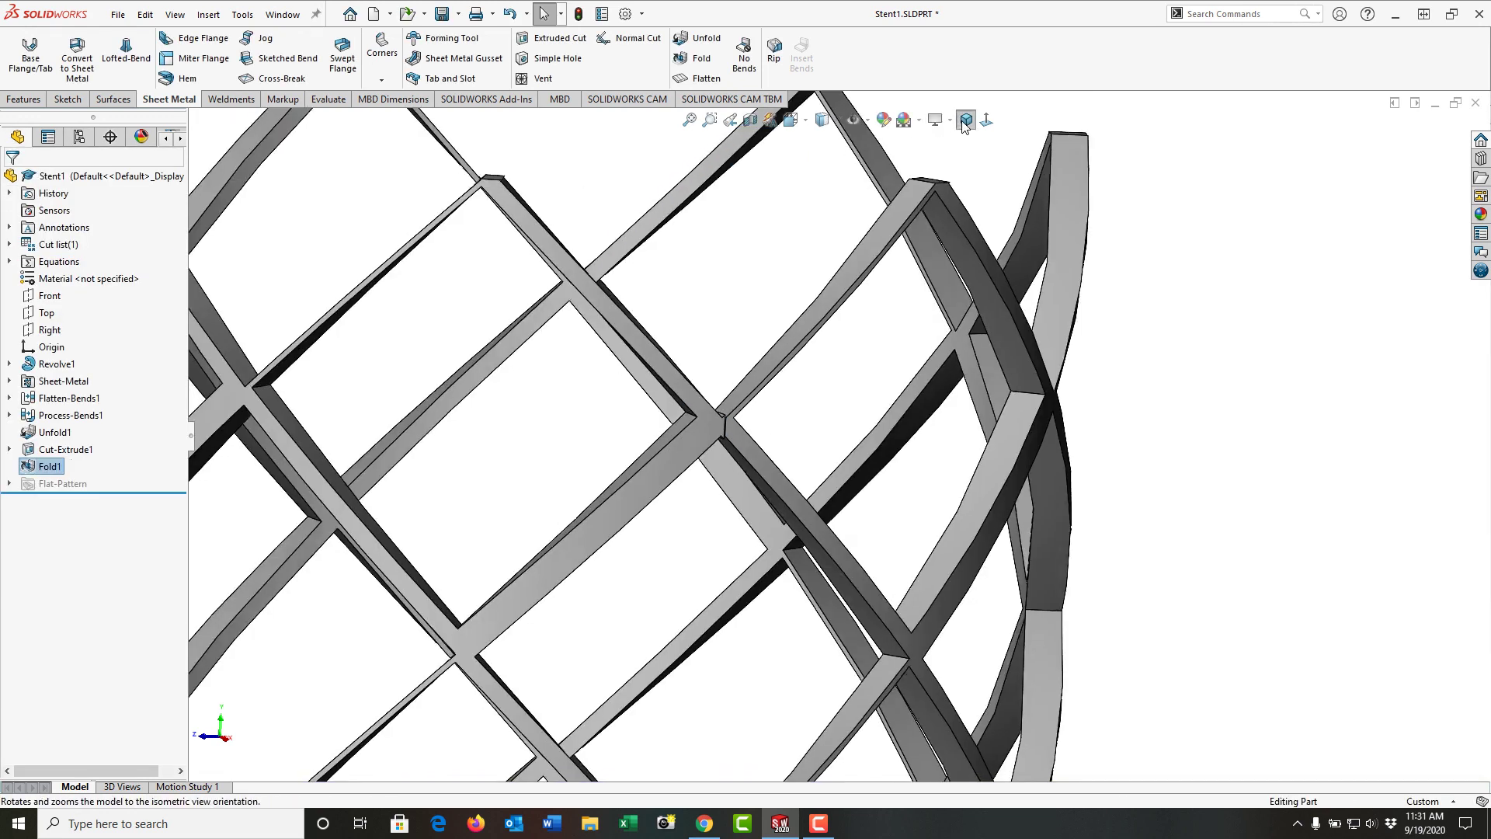